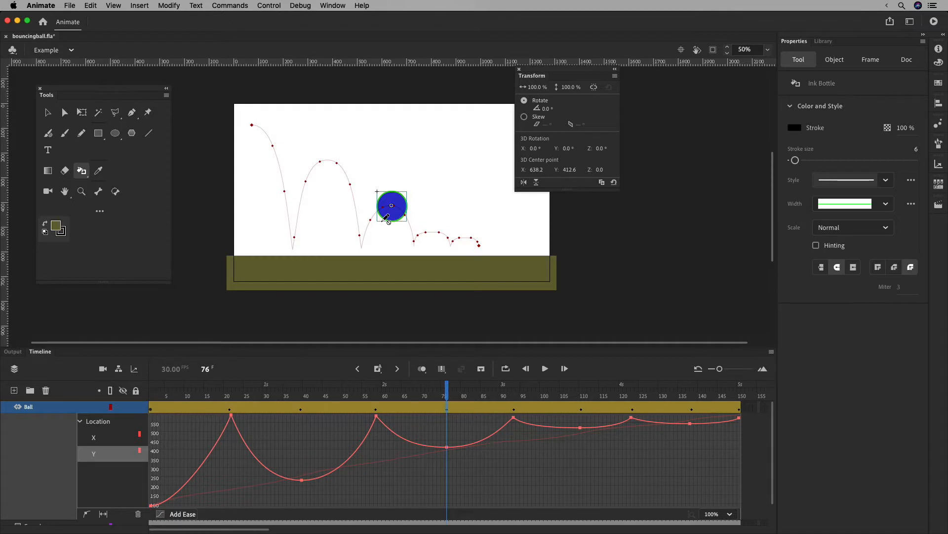
# Lower the peak of the first bounce on the ball's motion path with the Subselection tool.
pyautogui.click(47, 112)
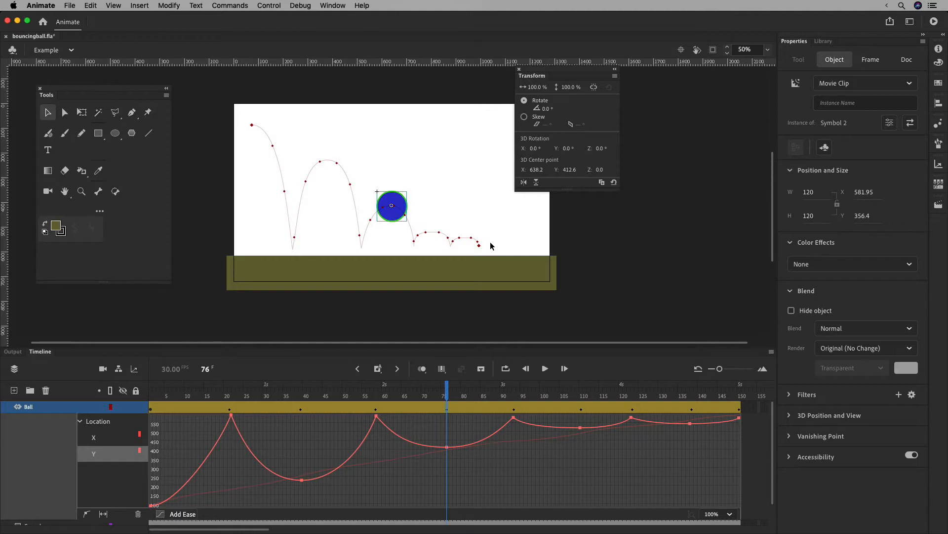
pyautogui.click(329, 165)
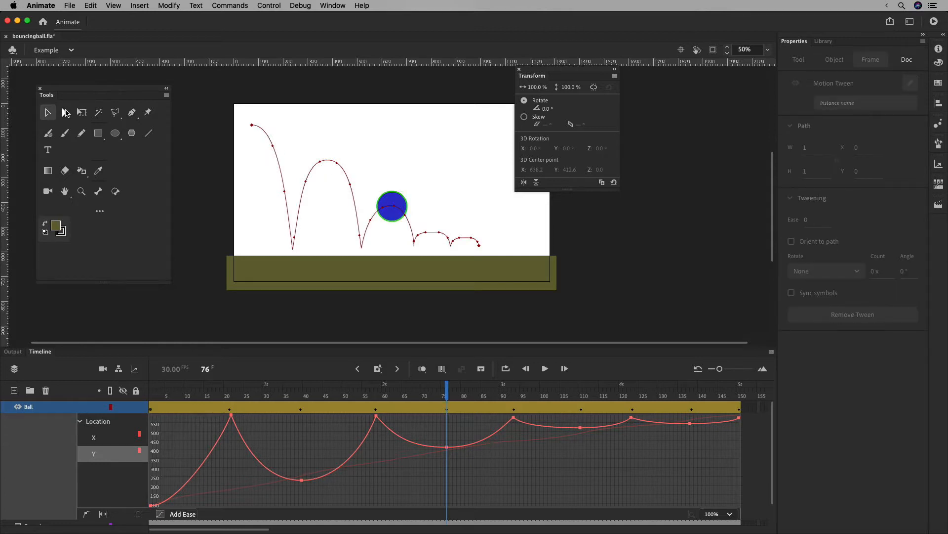
pyautogui.click(65, 113)
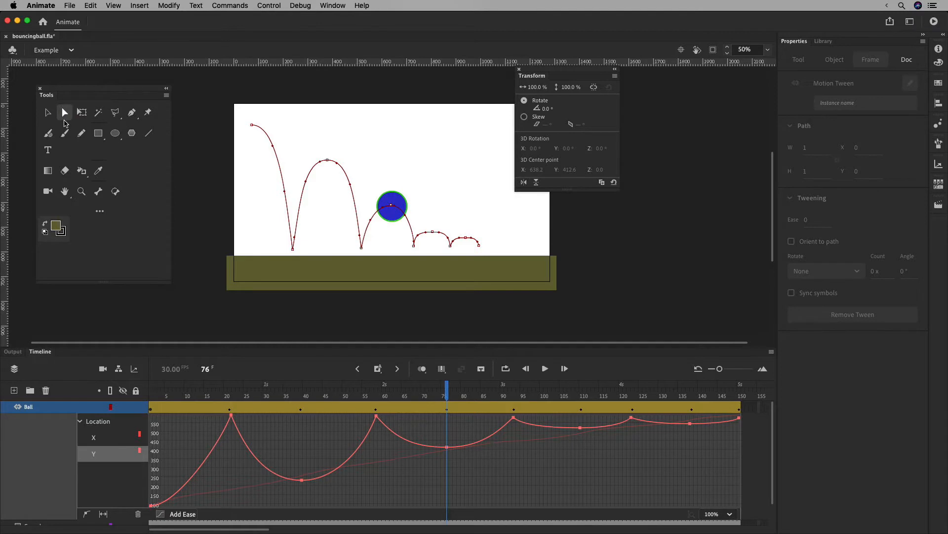
pyautogui.click(327, 161)
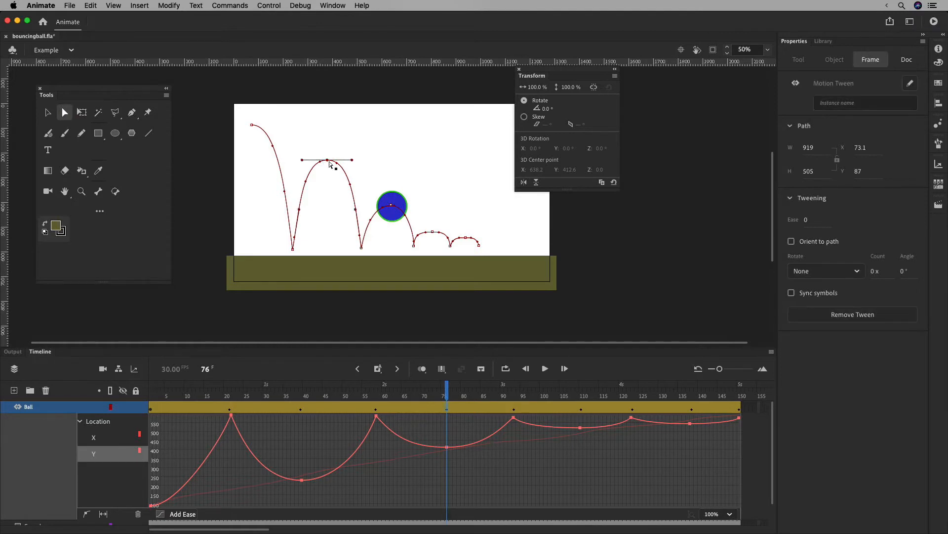
pyautogui.moveTo(328, 163); pyautogui.dragTo(328, 183)
pyautogui.click(292, 249)
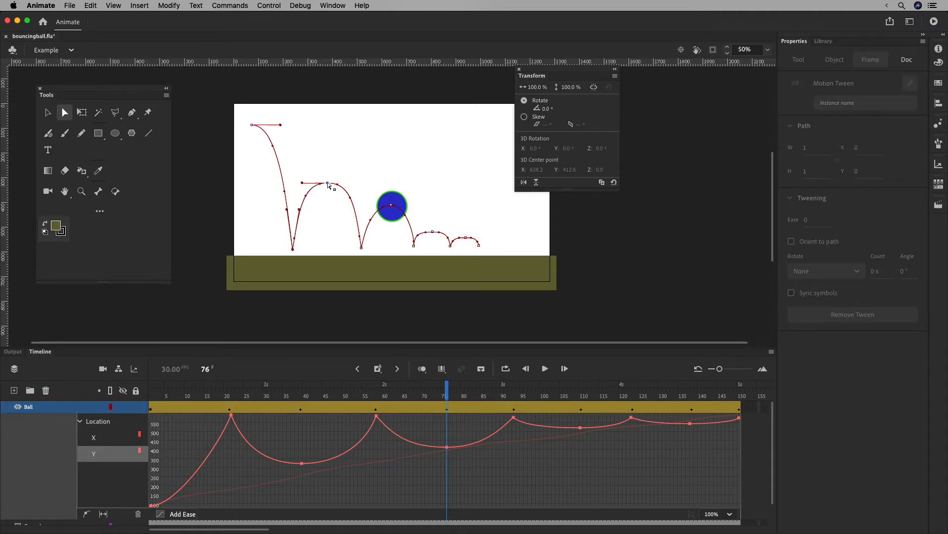
pyautogui.moveTo(328, 183)
pyautogui.mouseDown()
pyautogui.moveTo(326, 221)
pyautogui.moveTo(327, 183)
pyautogui.mouseUp()
# Shorten both curve handles at the first bounce's peak to make the top of the arc narrower.
pyautogui.click(256, 113)
pyautogui.click(288, 212)
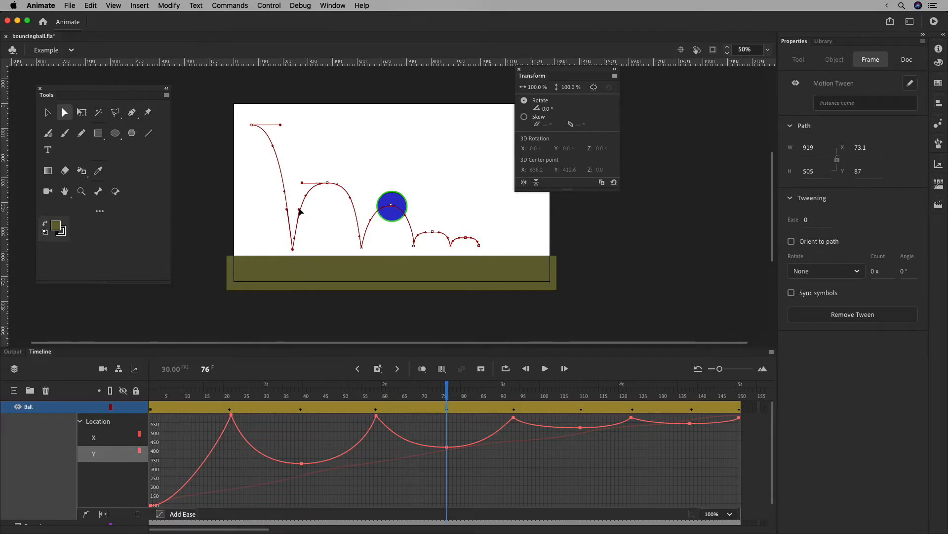
pyautogui.press('alt')
pyautogui.click(332, 154)
pyautogui.click(327, 183)
pyautogui.moveTo(302, 182)
pyautogui.mouseDown()
pyautogui.moveTo(354, 184)
pyautogui.moveTo(306, 185)
pyautogui.mouseUp()
pyautogui.click(305, 187)
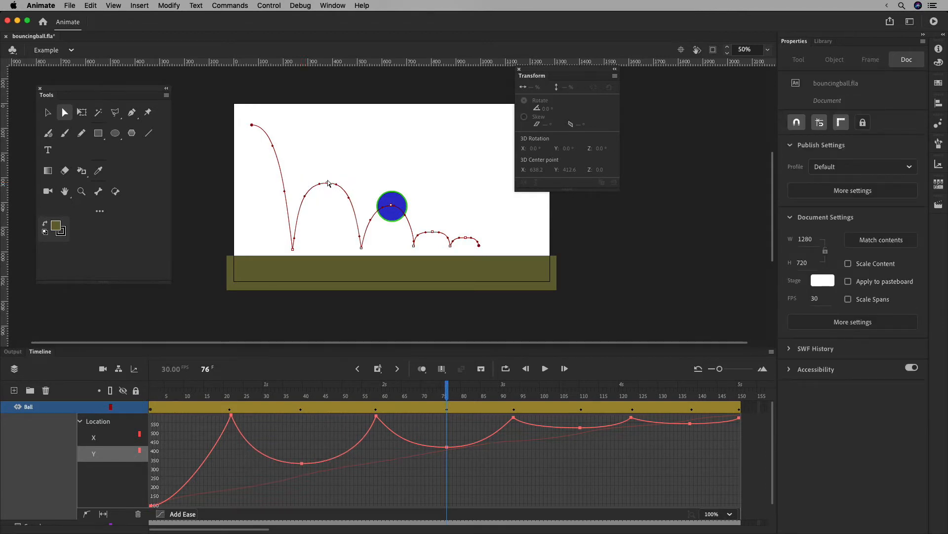
pyautogui.click(329, 183)
pyautogui.moveTo(305, 186); pyautogui.dragTo(309, 184)
pyautogui.click(351, 184)
# Move the playhead to frame 65 and lower the second bounce's peak slightly on the motion path.
pyautogui.click(448, 448)
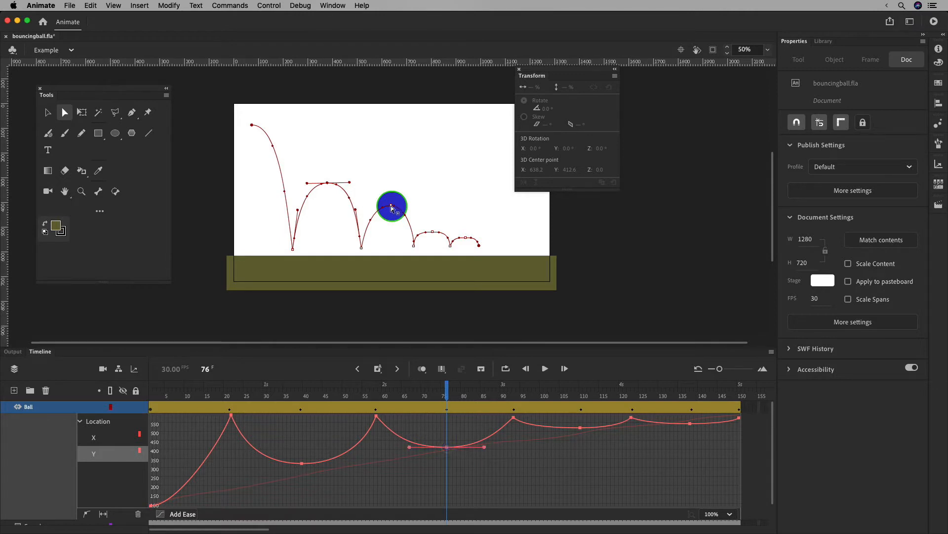
pyautogui.click(404, 384)
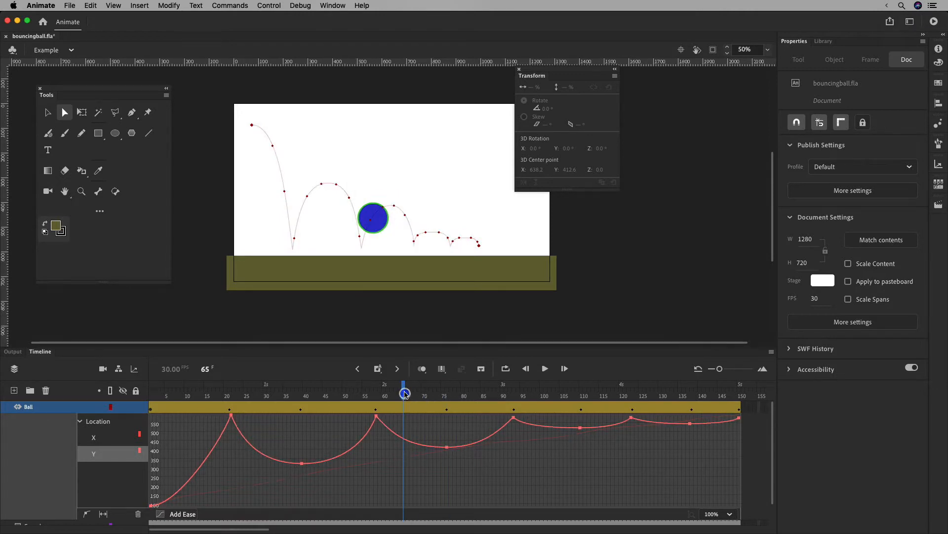
pyautogui.click(393, 211)
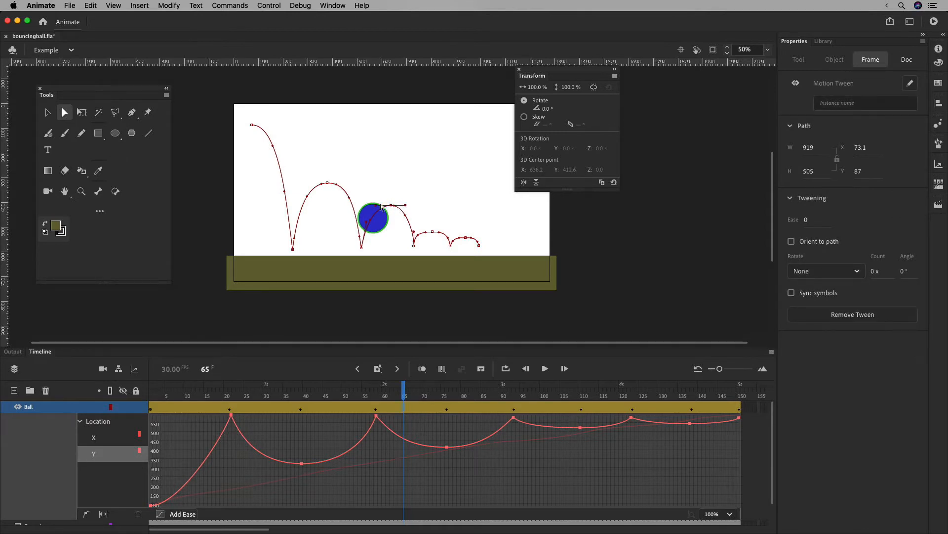
pyautogui.moveTo(392, 208); pyautogui.dragTo(387, 208)
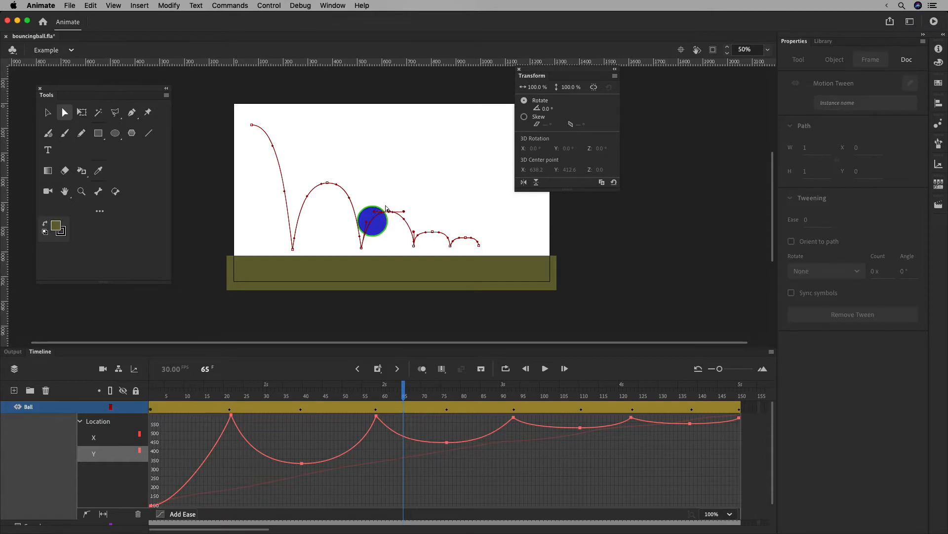
# Tilt the curve handle at the second bounce's landing point inward and adjust the handle at its take-off point.
pyautogui.press('super+equal')
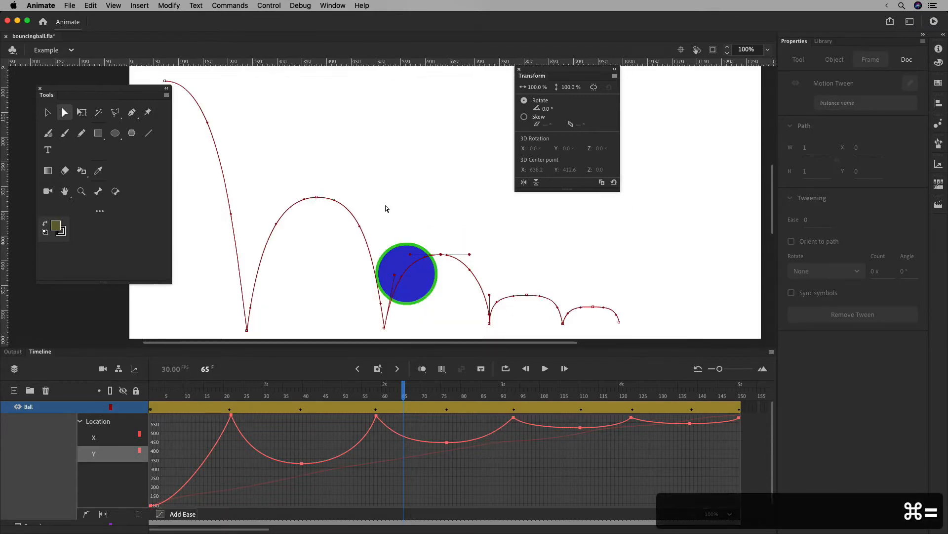
pyautogui.moveTo(497, 265); pyautogui.dragTo(455, 206)
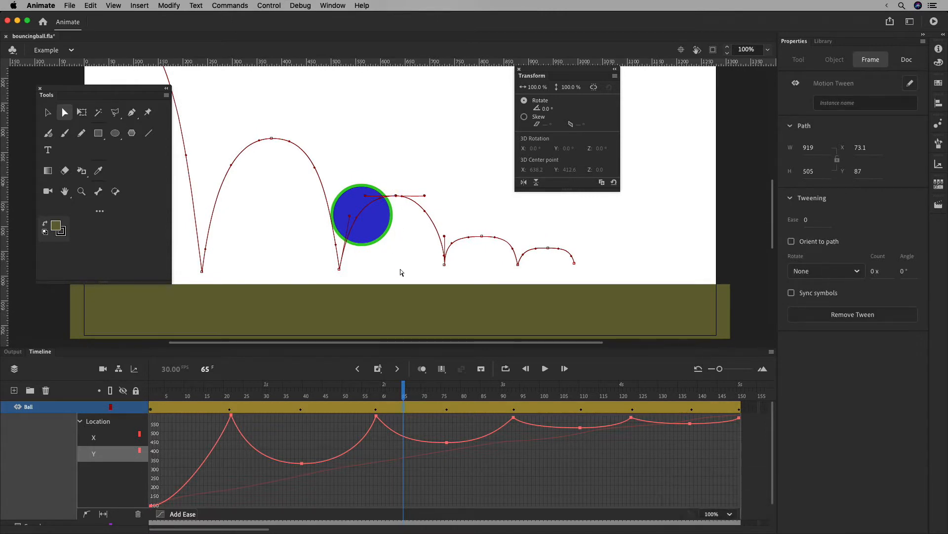
pyautogui.click(339, 268)
pyautogui.click(397, 196)
pyautogui.moveTo(396, 195); pyautogui.dragTo(396, 197)
pyautogui.click(446, 239)
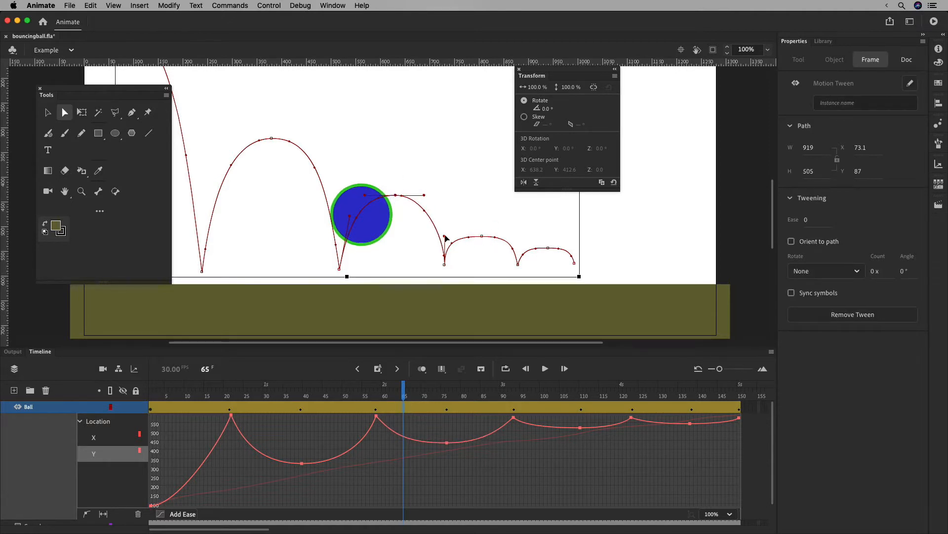
pyautogui.moveTo(446, 239); pyautogui.dragTo(440, 241)
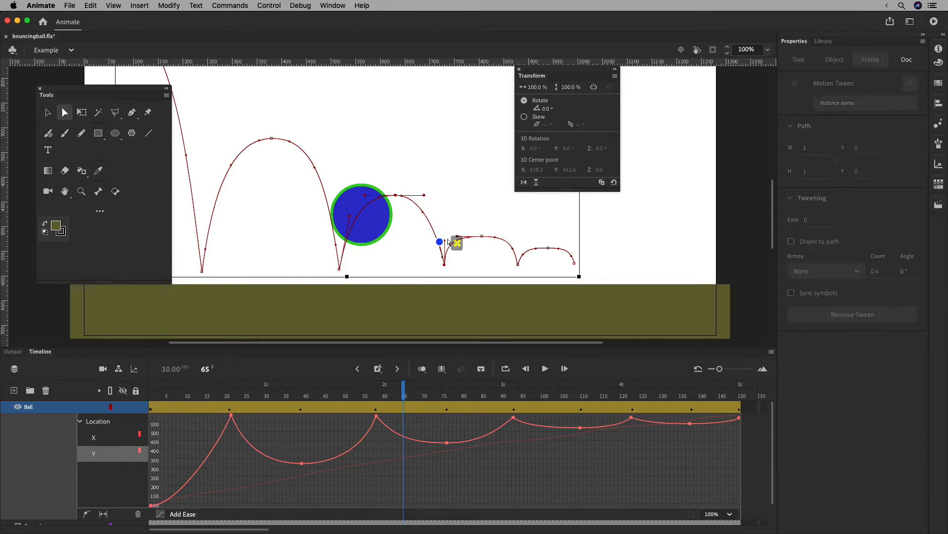
pyautogui.moveTo(350, 219); pyautogui.dragTo(349, 220)
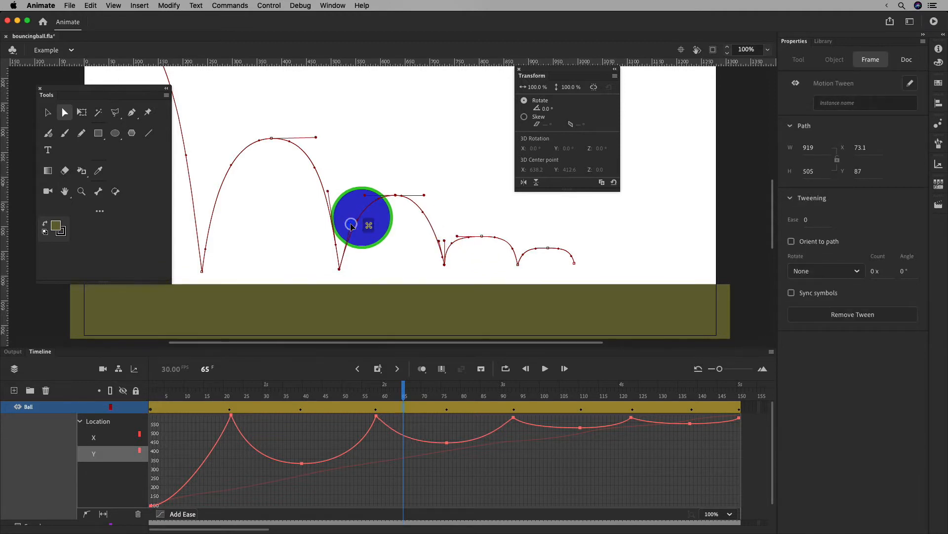
# Undo the accidental shift of the whole path and lengthen the curve handle at the second bounce's landing point.
pyautogui.press('super+z')
pyautogui.press('super+z')
pyautogui.press('super+z')
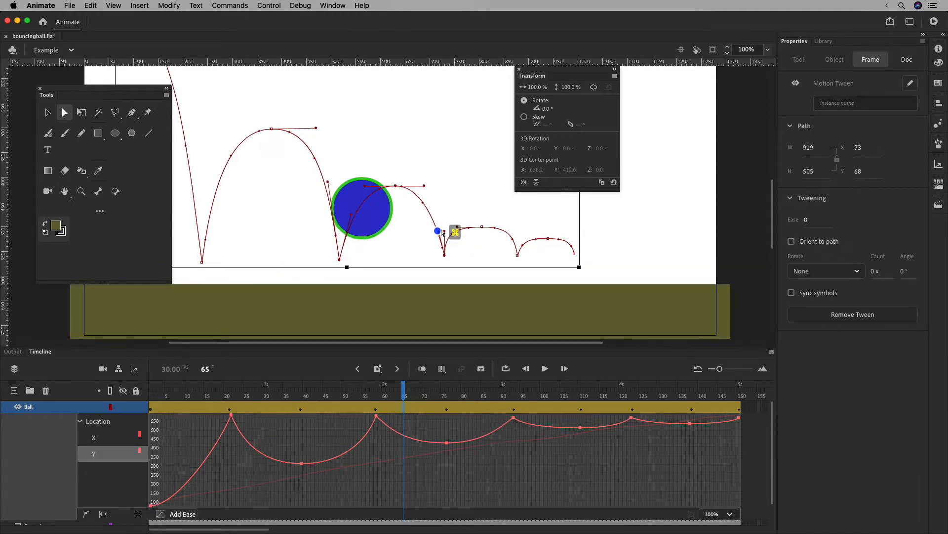
pyautogui.moveTo(439, 243); pyautogui.dragTo(438, 228)
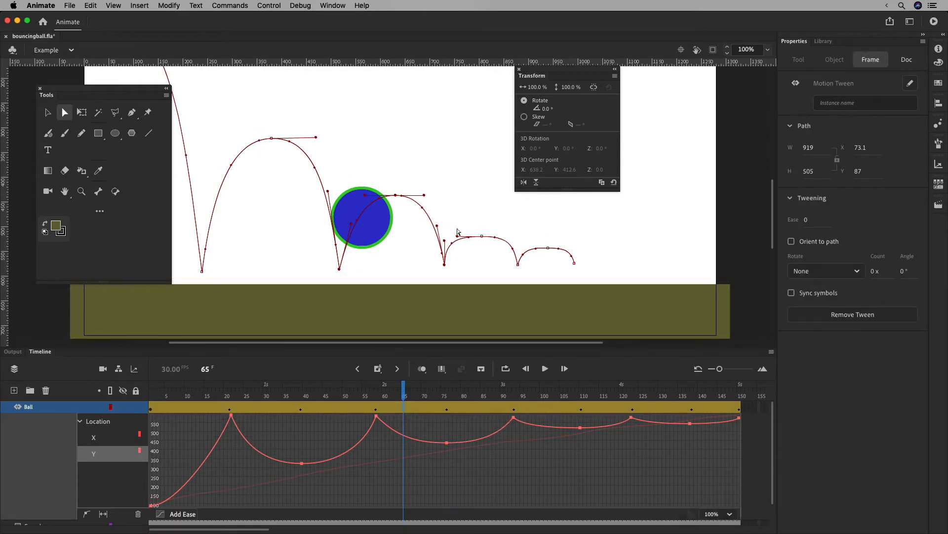
# Shorten both curve handles at the second bounce's peak to round off the arc.
pyautogui.click(398, 197)
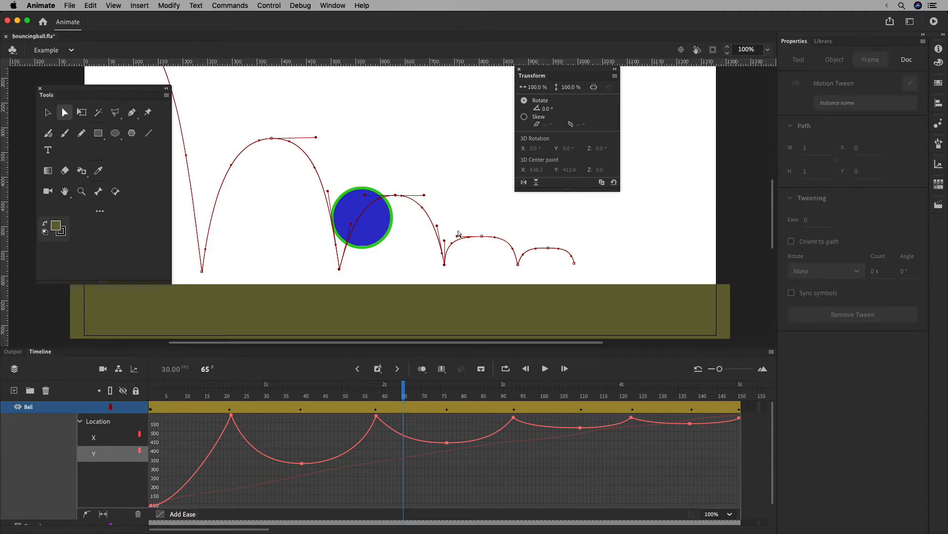
pyautogui.click(445, 264)
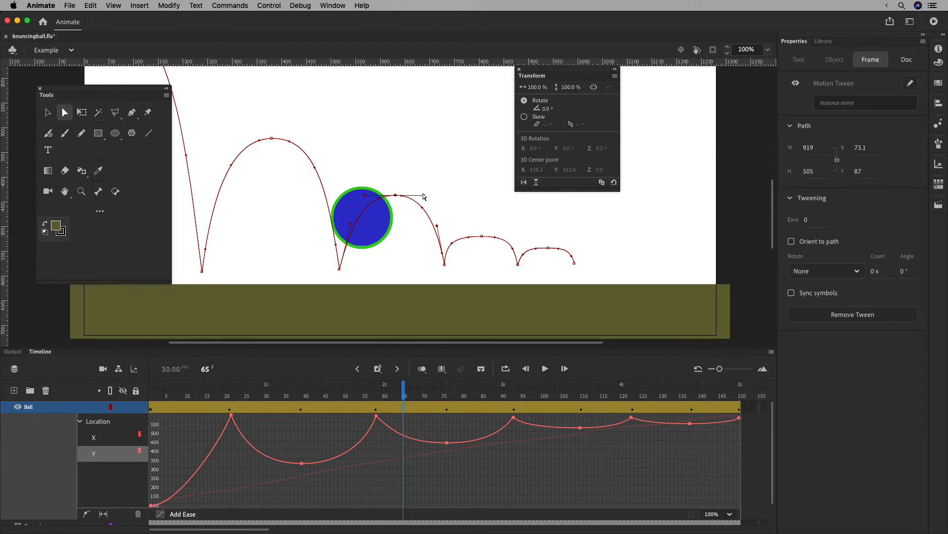
pyautogui.moveTo(426, 197); pyautogui.dragTo(370, 195)
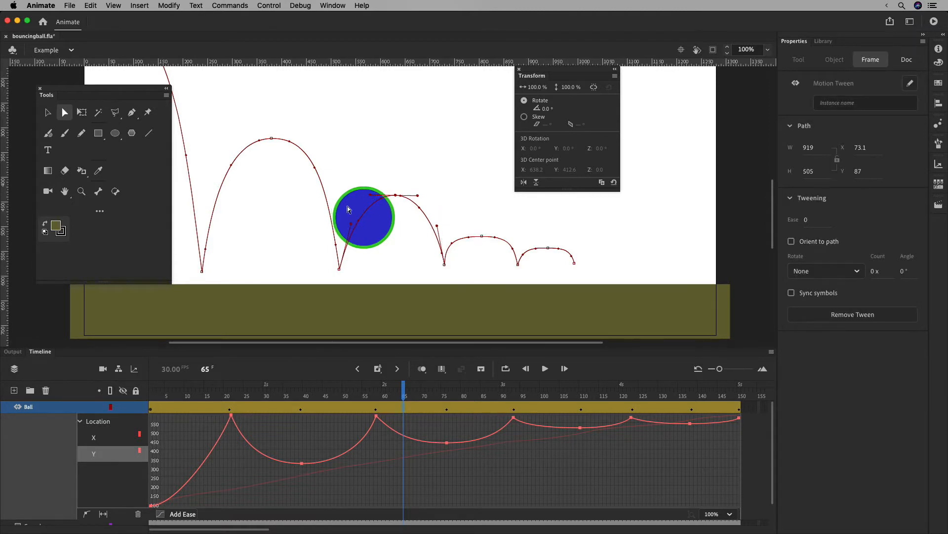
# Shorten the first bounce's peak handles further and nudge the second bounce's peak slightly to the left.
pyautogui.moveTo(271, 139); pyautogui.dragTo(308, 137)
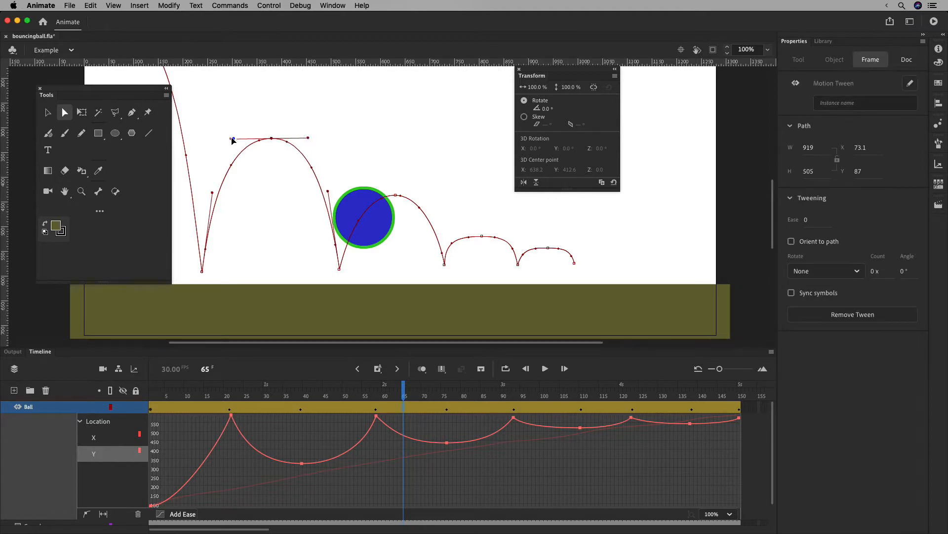
pyautogui.moveTo(233, 140); pyautogui.dragTo(239, 139)
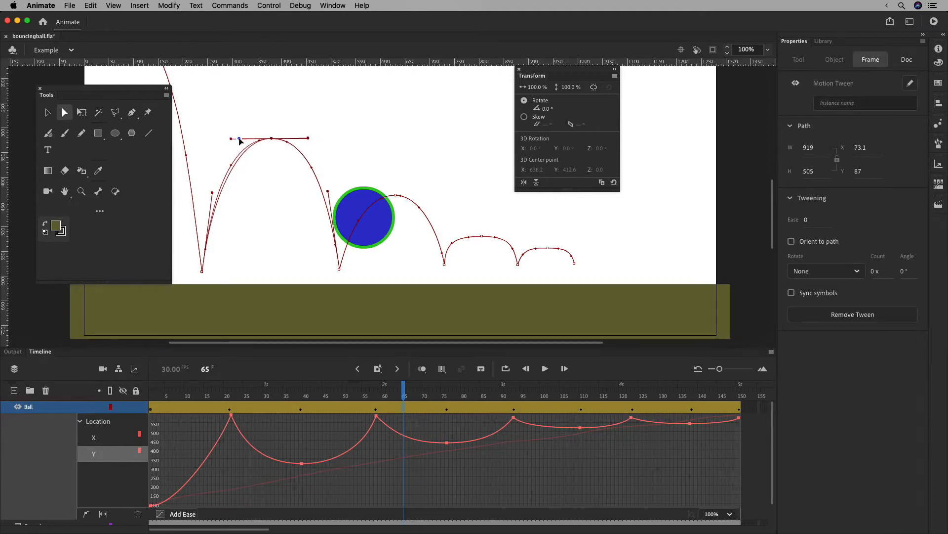
pyautogui.click(395, 196)
pyautogui.moveTo(395, 196); pyautogui.dragTo(390, 196)
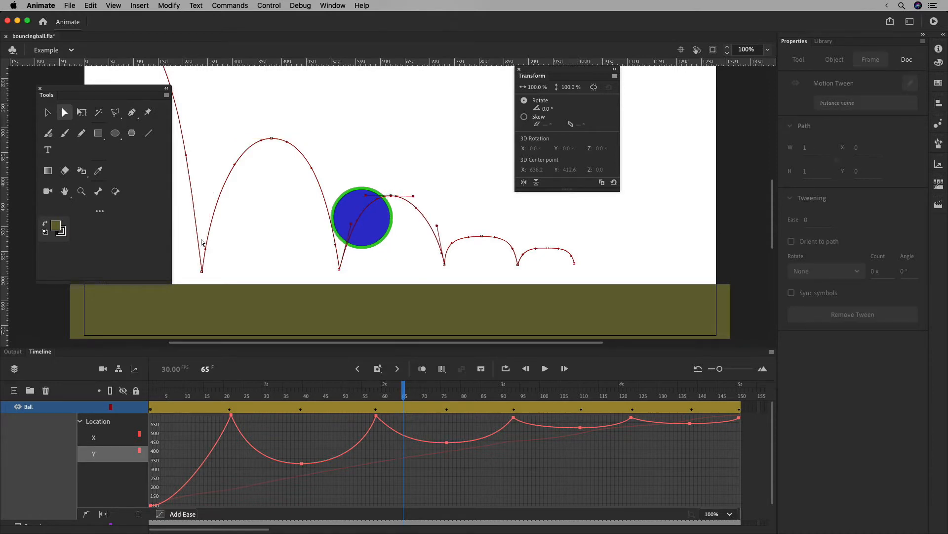
# Raise the third bounce's peak and tilt the curve handles at its two ground points inward.
pyautogui.click(482, 236)
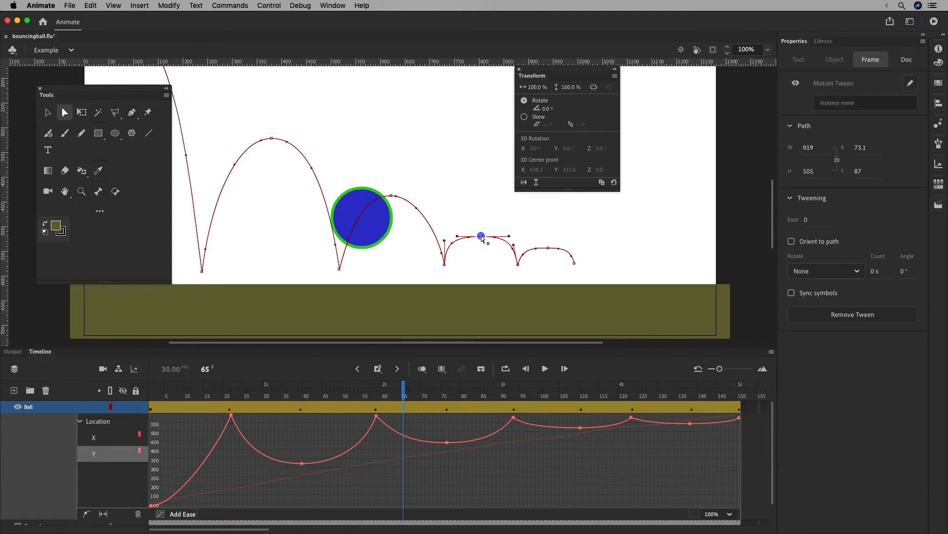
pyautogui.scroll(2, 485, 232)
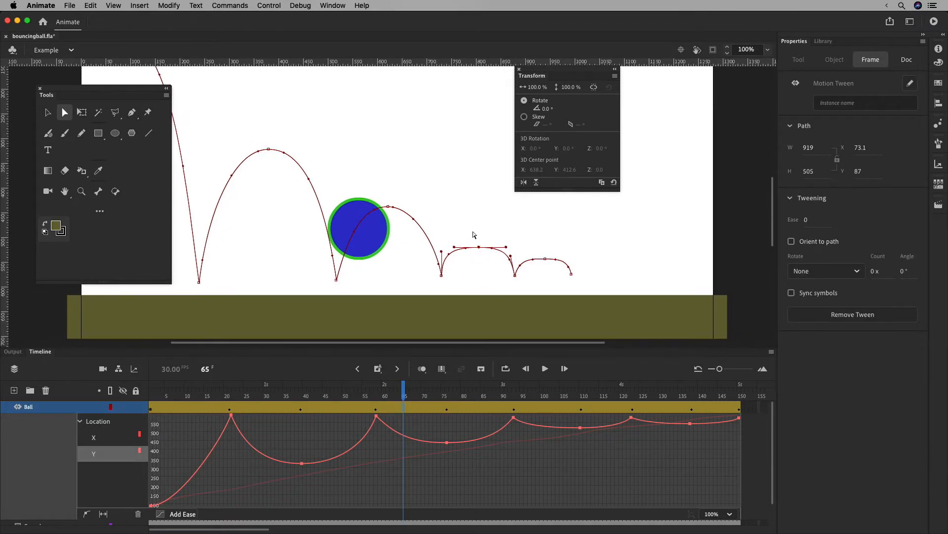
pyautogui.moveTo(479, 249)
pyautogui.mouseDown()
pyautogui.moveTo(479, 238)
pyautogui.moveTo(460, 250)
pyautogui.mouseUp()
pyautogui.click(446, 256)
pyautogui.keyDown('super'); pyautogui.click(509, 256); pyautogui.keyUp('super')
pyautogui.keyDown('super'); pyautogui.click(510, 244); pyautogui.keyUp('super')
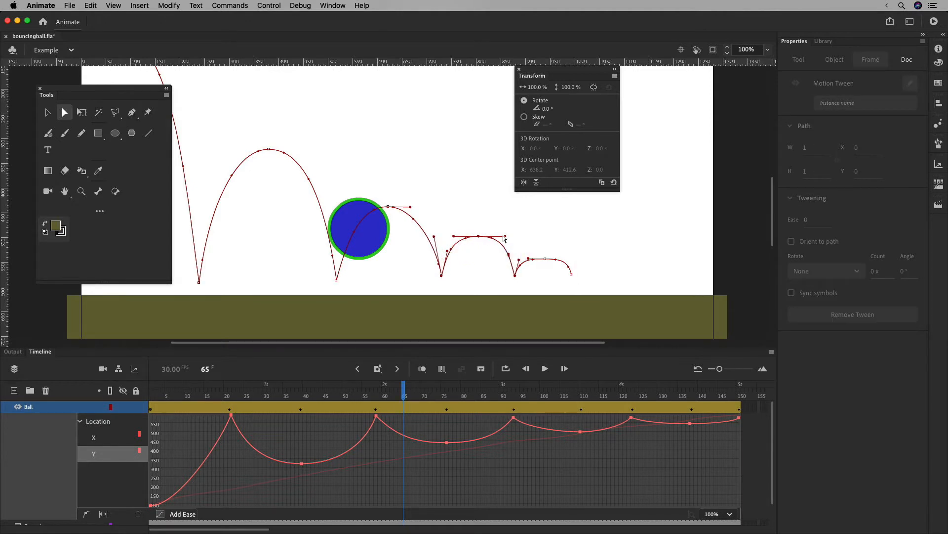
# Shorten both curve handles at the third bounce's peak to round its flat top.
pyautogui.moveTo(496, 237); pyautogui.dragTo(461, 237)
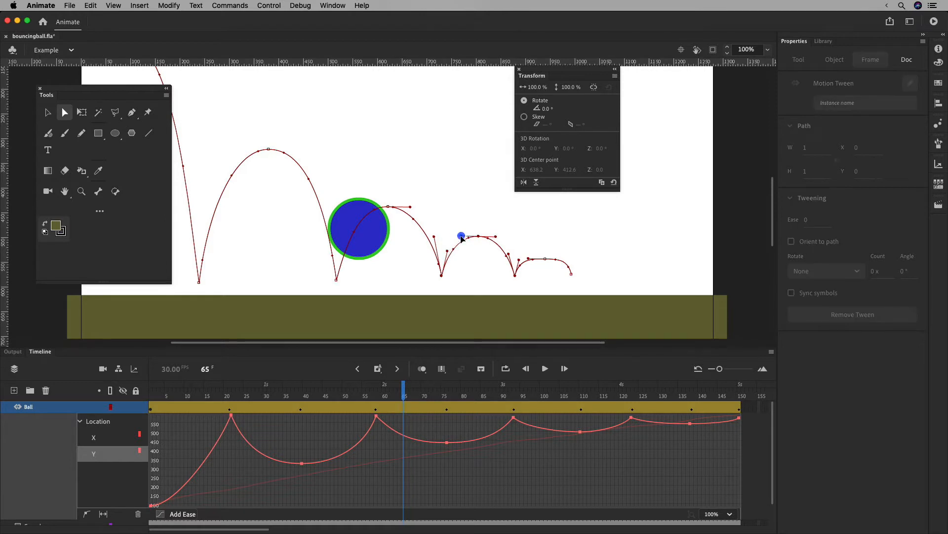
pyautogui.click(493, 236)
pyautogui.click(494, 238)
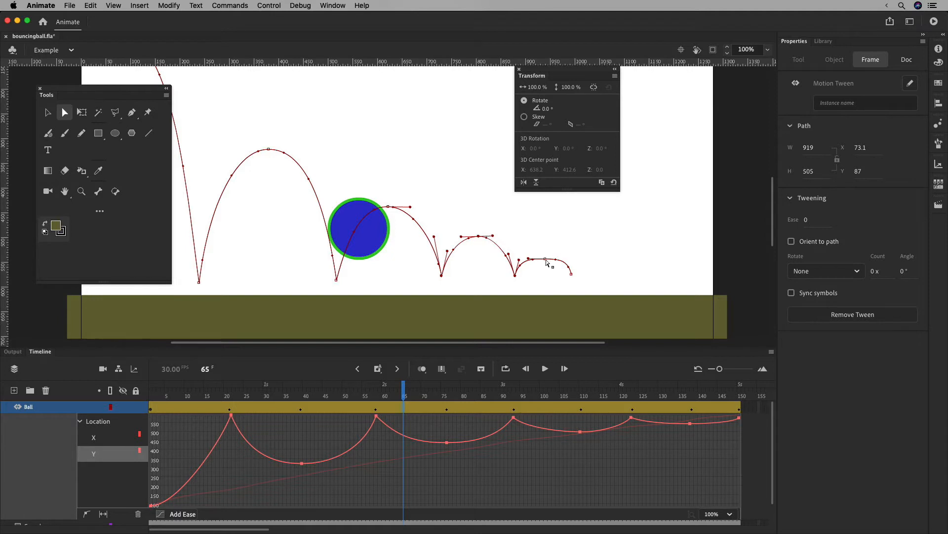
# Raise the last bounce's peak slightly and shorten its two curve handles for a rounder arc.
pyautogui.moveTo(546, 260); pyautogui.dragTo(545, 257)
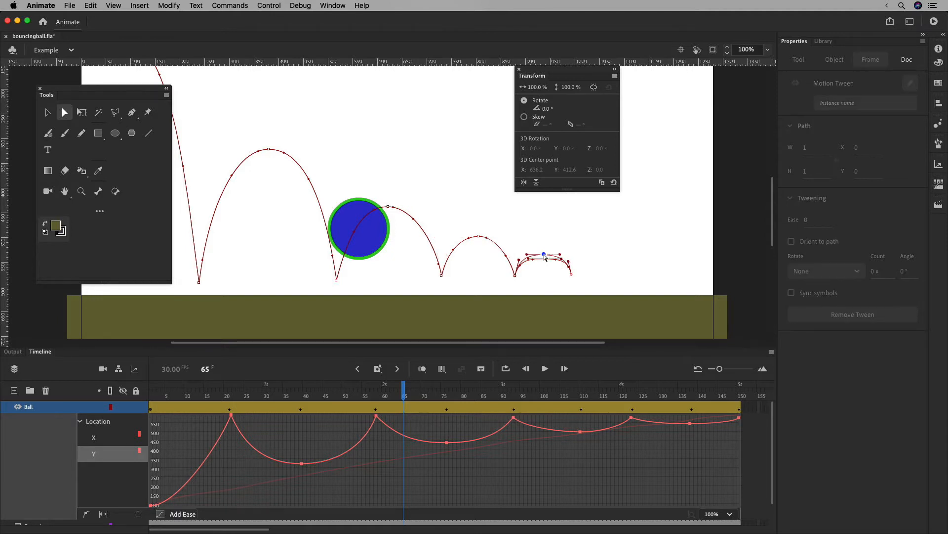
pyautogui.click(559, 255)
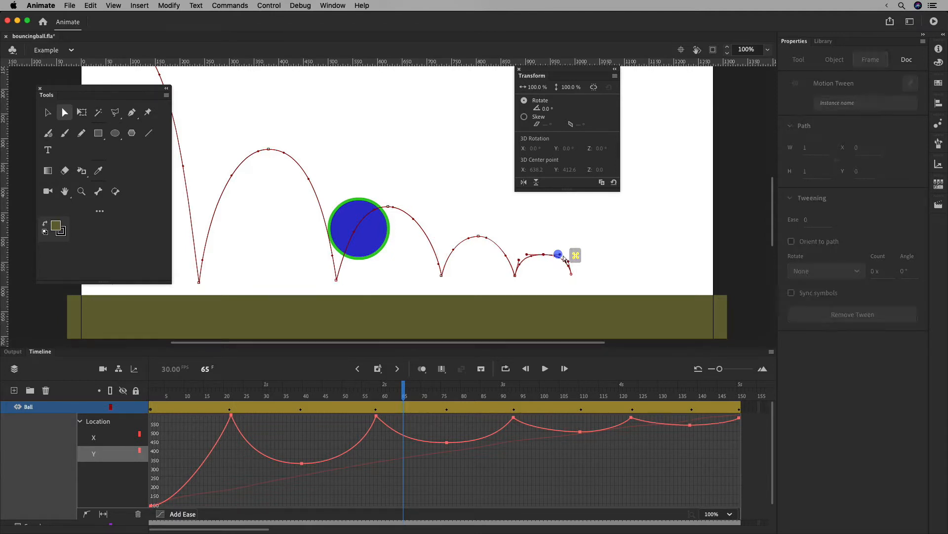
pyautogui.click(536, 254)
pyautogui.click(531, 255)
pyautogui.click(532, 256)
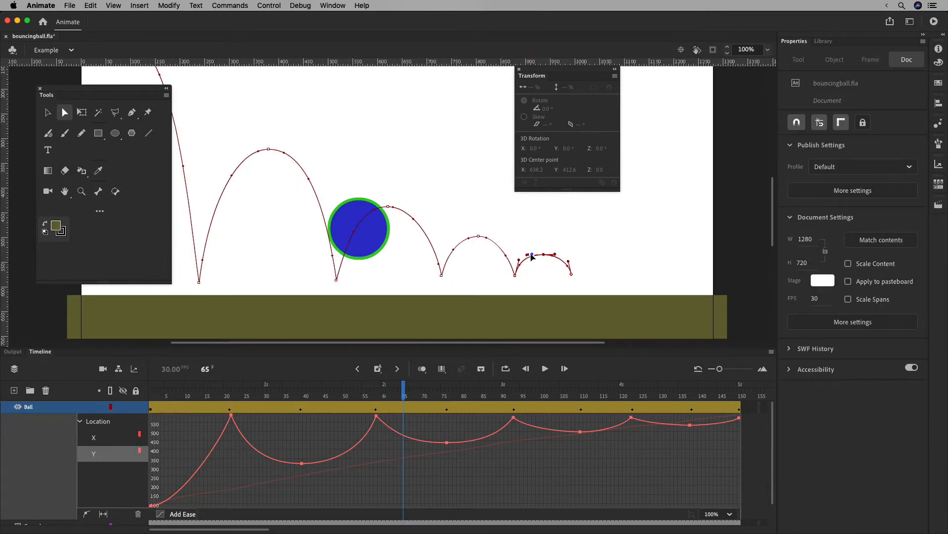
pyautogui.moveTo(532, 256); pyautogui.dragTo(555, 255)
# Lower the last bounce's peak by a small amount to fine-tune its height.
pyautogui.press('super+equal')
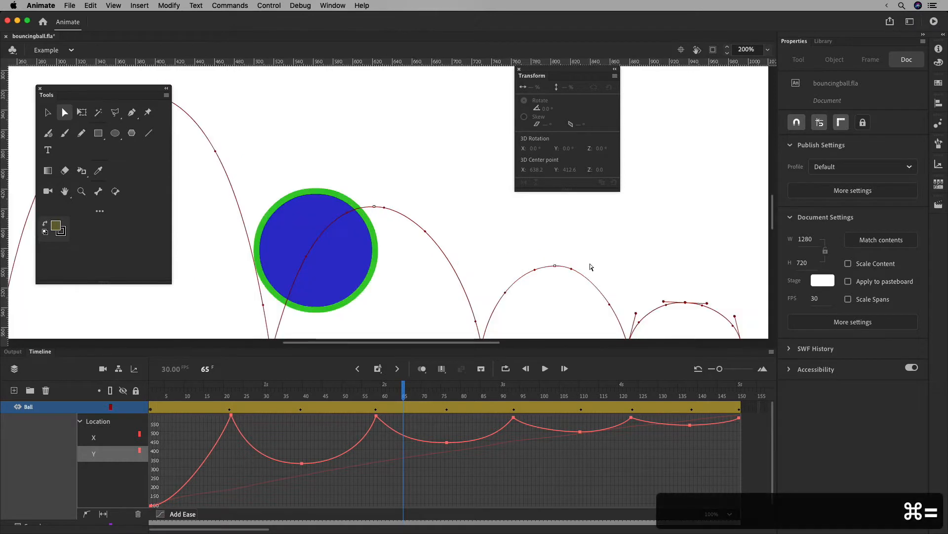
pyautogui.hscroll(5, 483, 205)
pyautogui.scroll(-3, 482, 205)
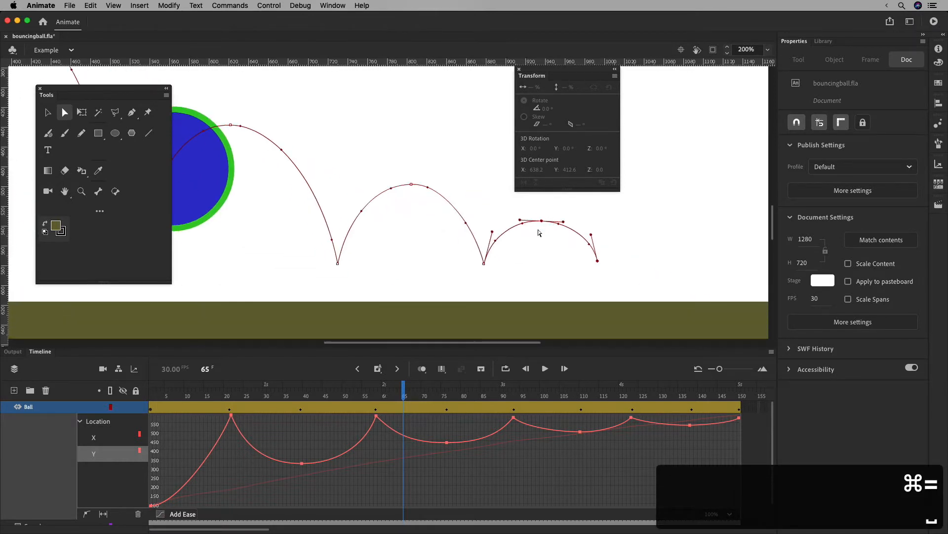
pyautogui.moveTo(544, 223); pyautogui.dragTo(544, 226)
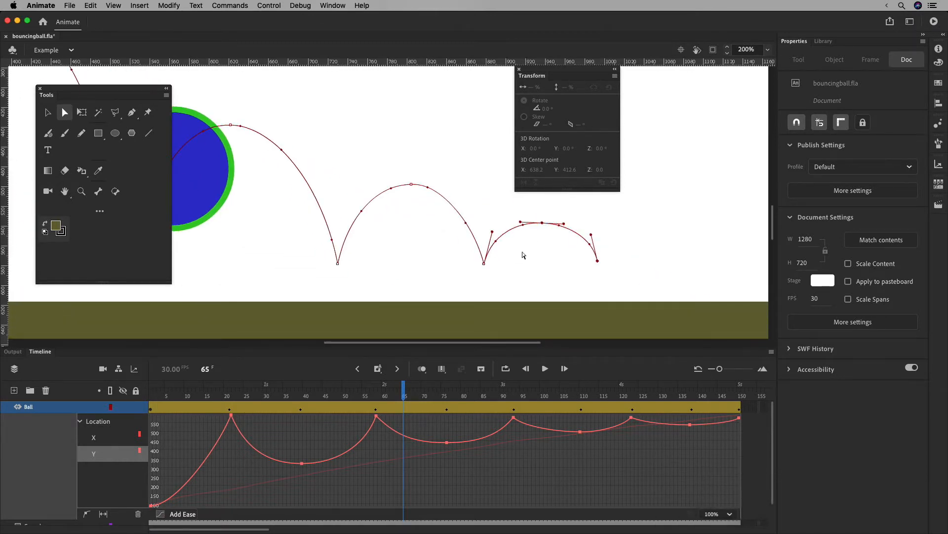
# Adjust the curve handles at the last bounce's two ground points to make its arc rounder.
pyautogui.keyDown('super'); pyautogui.click(494, 235); pyautogui.keyUp('super')
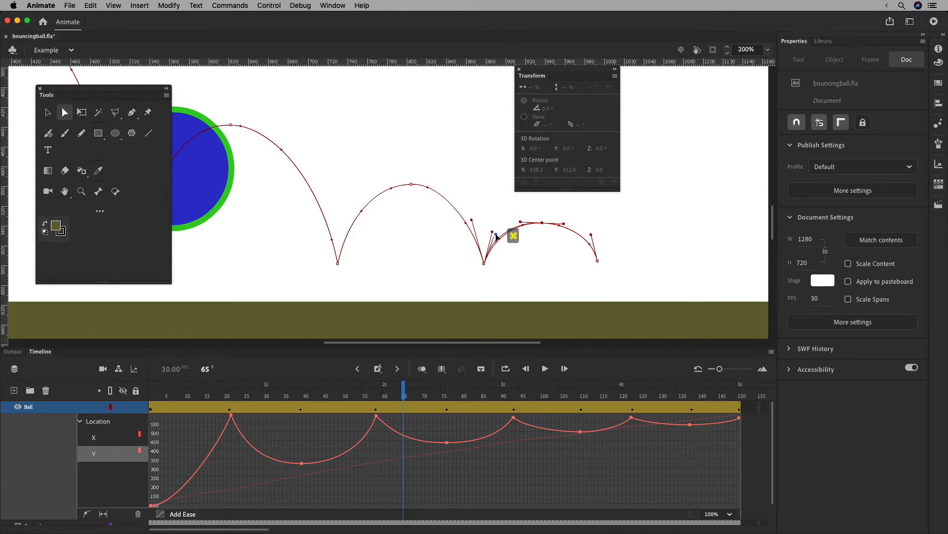
pyautogui.keyDown('super'); pyautogui.click(591, 238); pyautogui.keyUp('super')
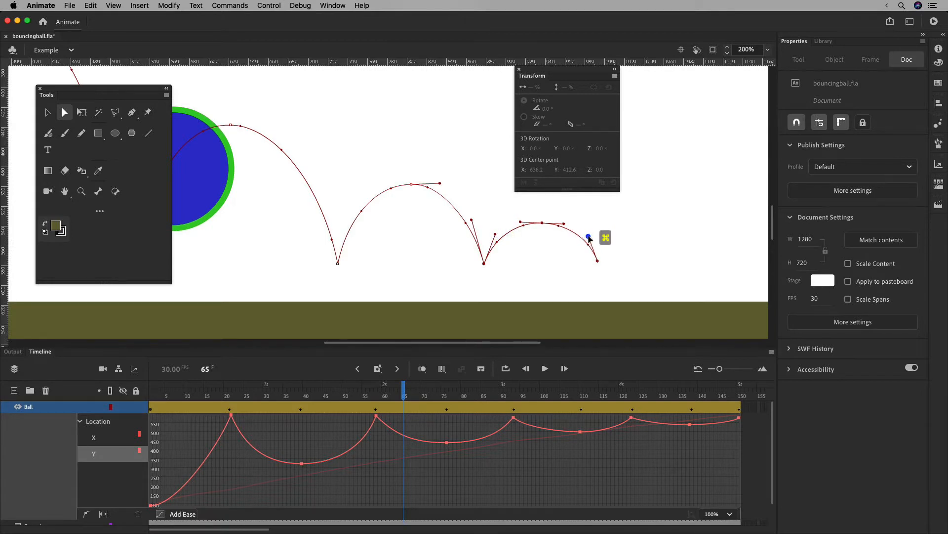
pyautogui.keyDown('super'); pyautogui.click(500, 237); pyautogui.keyUp('super')
# Play the animation from the first frame with the whole motion path in view.
pyautogui.press('super+minus')
pyautogui.press('super+minus')
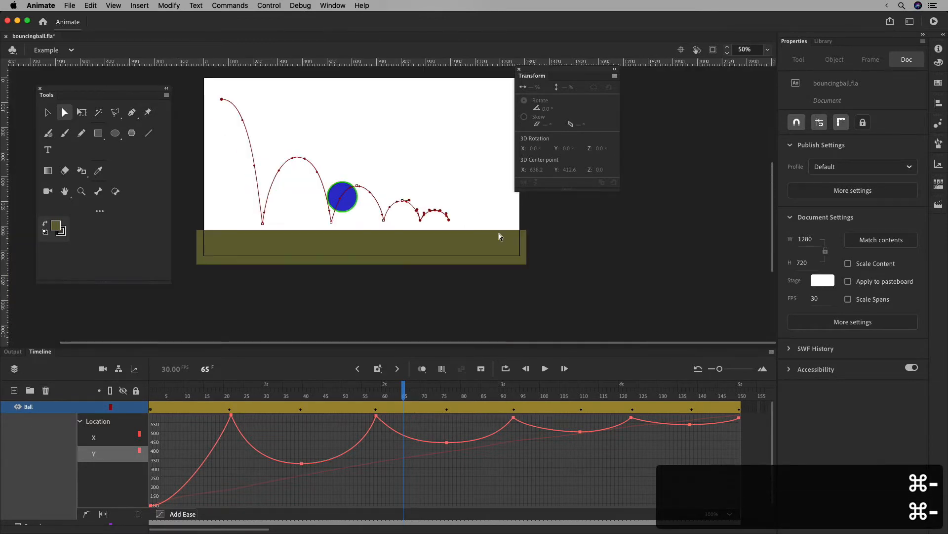
pyautogui.moveTo(462, 238); pyautogui.dragTo(469, 239)
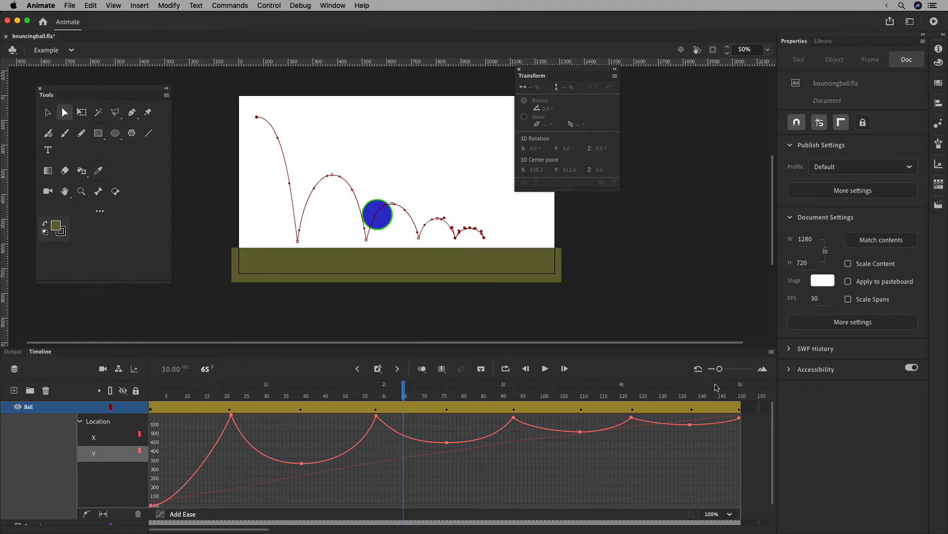
pyautogui.hotkey('shift', ',')
pyautogui.click(544, 369)
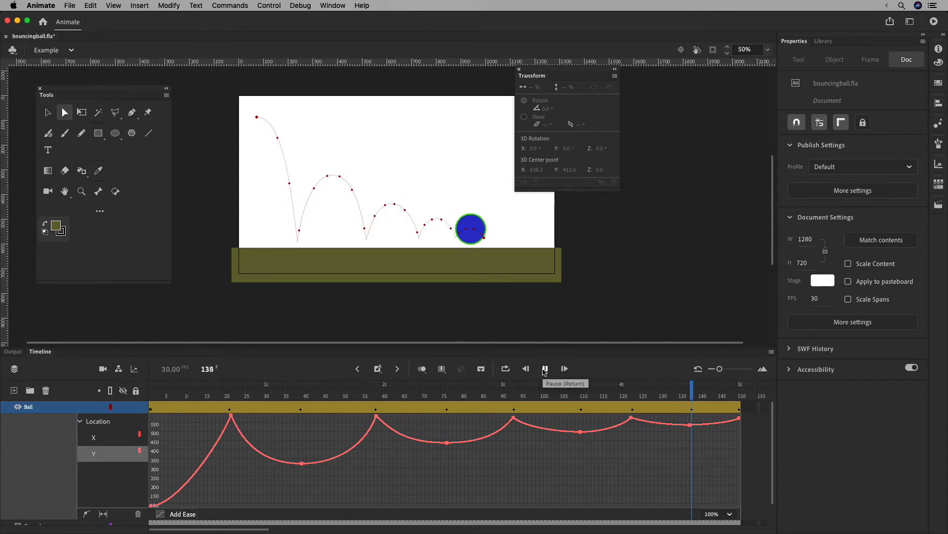
# Inspect the motion path's curve handles at the first three ground contact points.
pyautogui.click(299, 239)
pyautogui.click(297, 241)
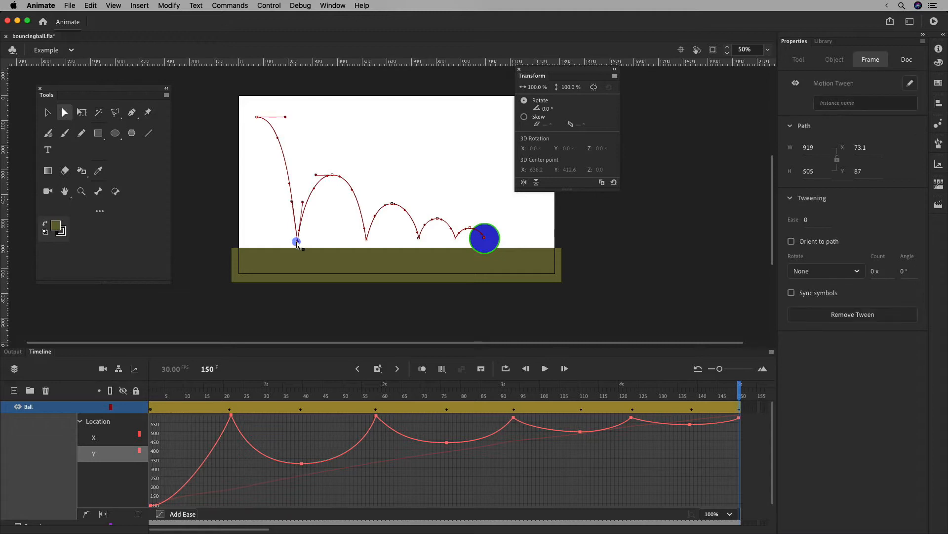
pyautogui.click(366, 240)
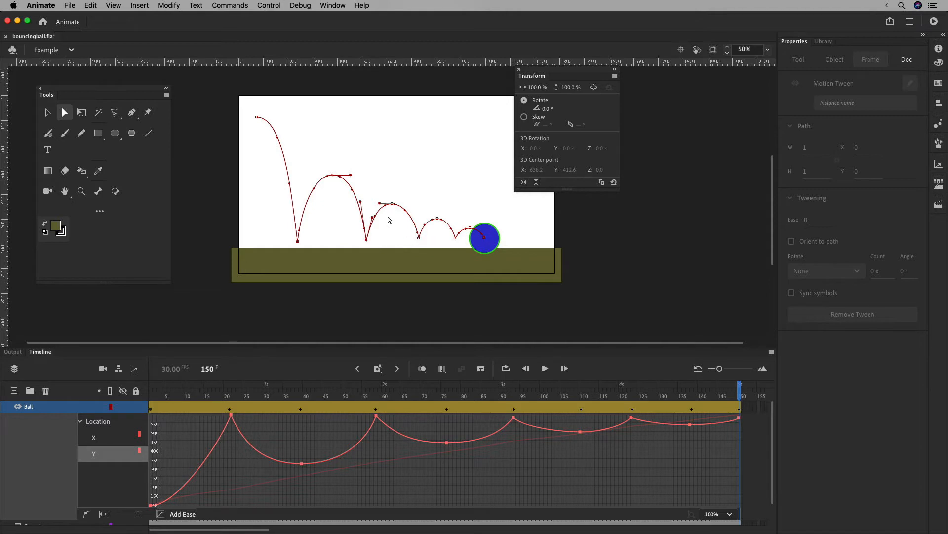
pyautogui.click(420, 239)
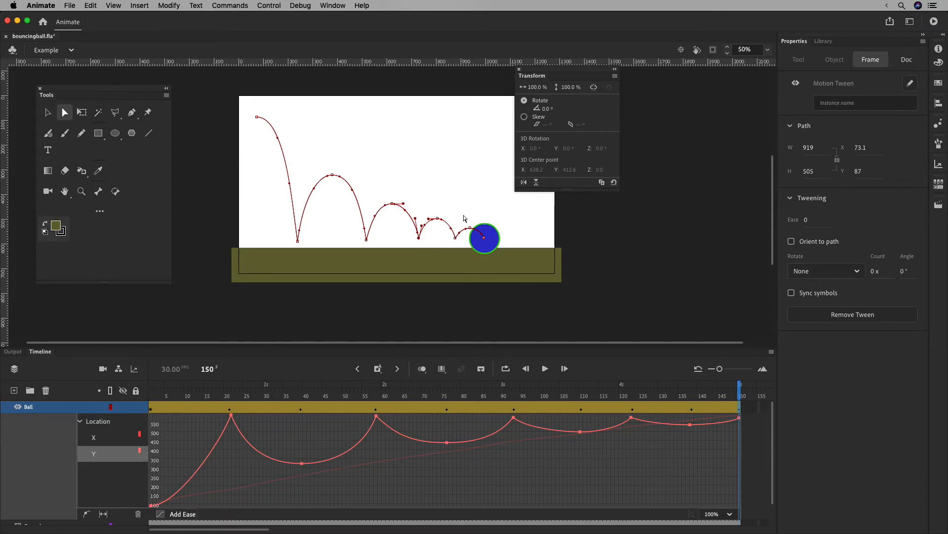
# Replay the bouncing animation and return the playhead to frame 1.
pyautogui.moveTo(232, 396); pyautogui.dragTo(123, 391)
pyautogui.press('Return')
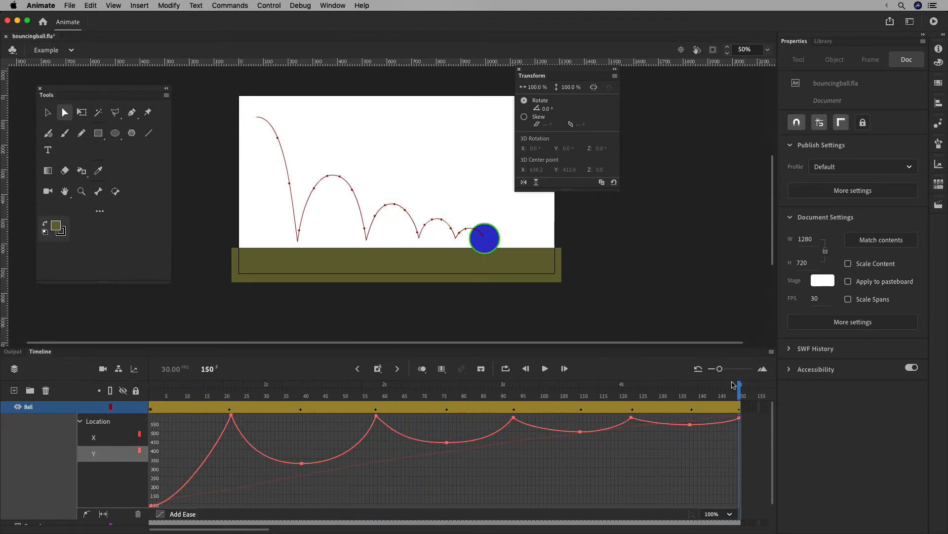
pyautogui.moveTo(740, 398); pyautogui.dragTo(147, 429)
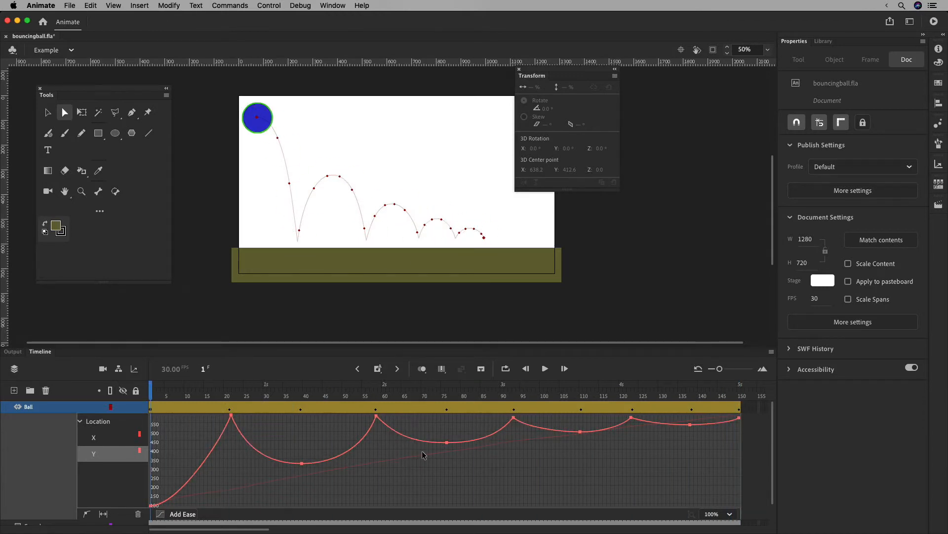
# Adjust the incoming handle of the Y-location curve at the first ground hit and display the handles of its next peak point.
pyautogui.click(231, 416)
pyautogui.moveTo(219, 443); pyautogui.dragTo(223, 444)
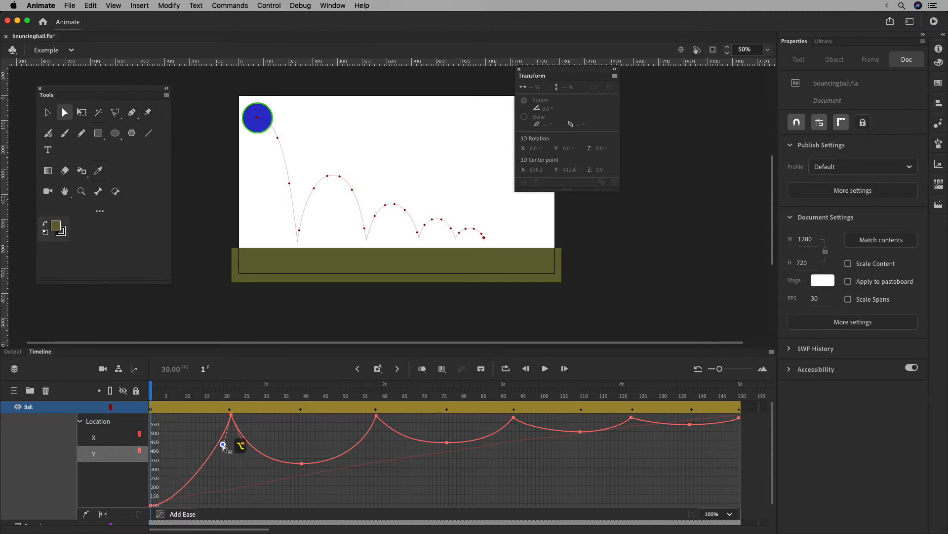
pyautogui.click(301, 463)
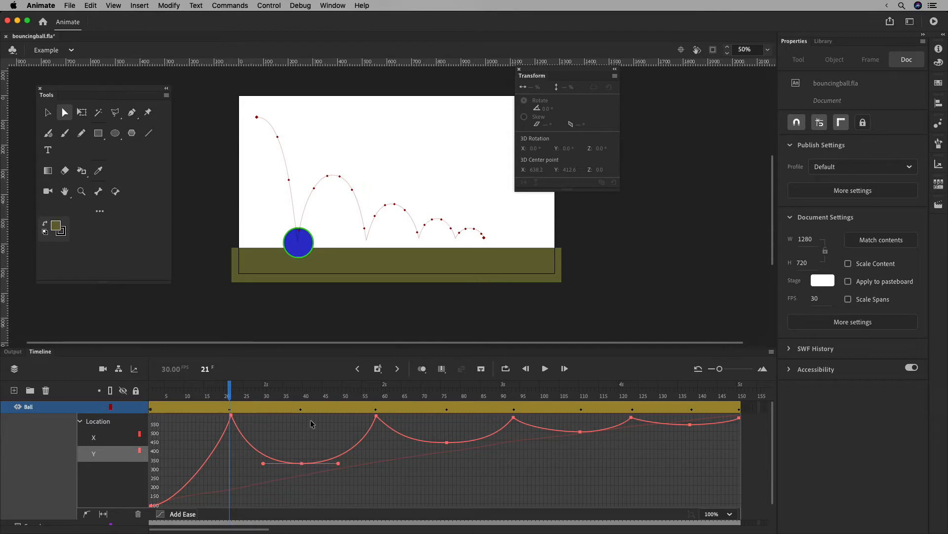
# Try moving the first bounce's peak keyframe to frame 44 and compare it with the neighbouring ground keyframes.
pyautogui.click(301, 403)
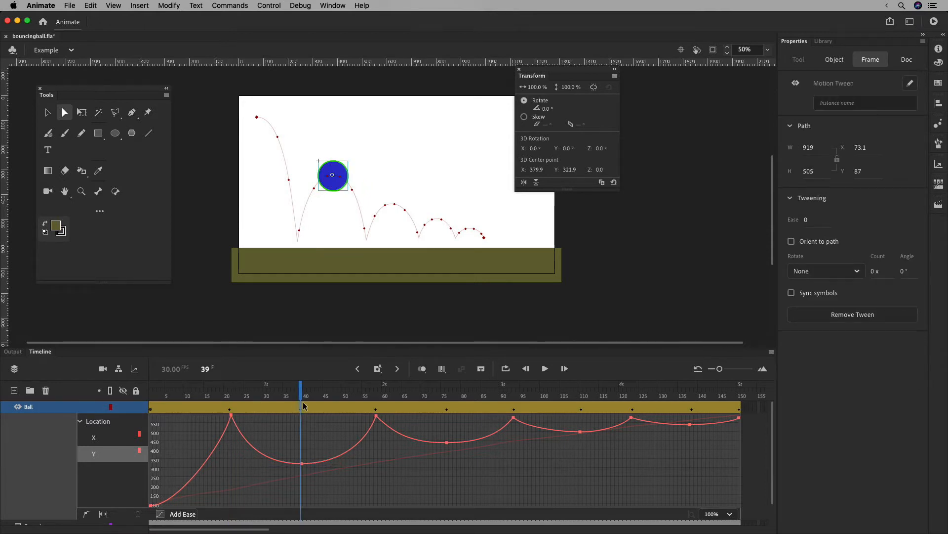
pyautogui.moveTo(301, 408); pyautogui.dragTo(321, 407)
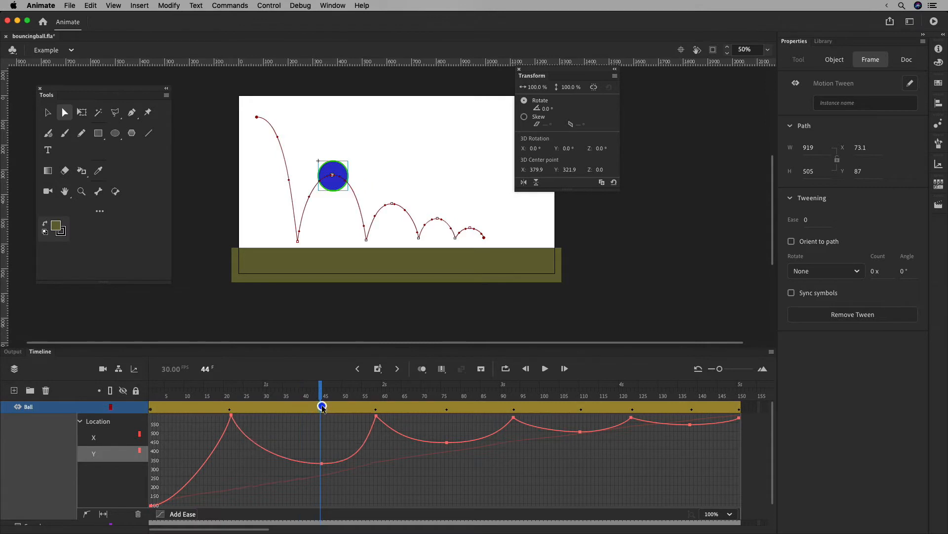
pyautogui.click(376, 409)
pyautogui.click(228, 409)
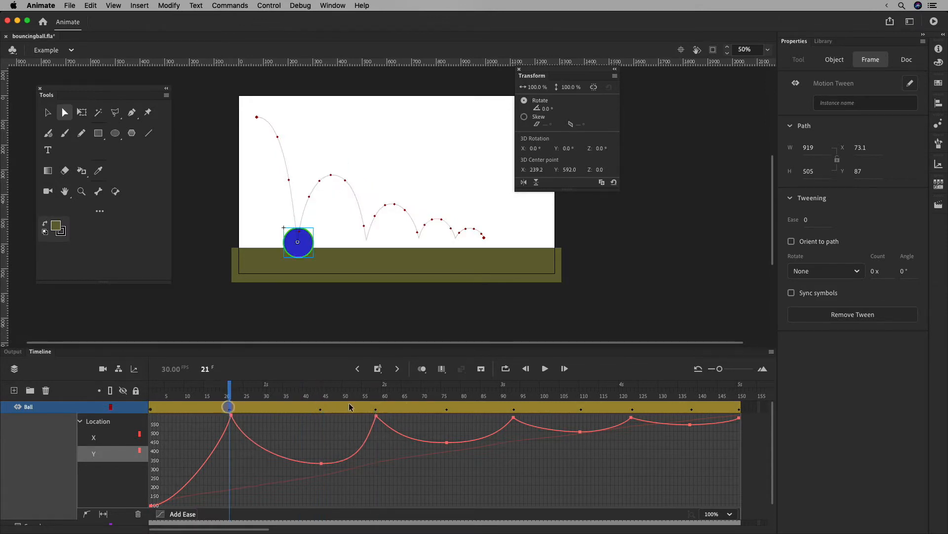
pyautogui.click(321, 409)
pyautogui.moveTo(321, 401)
pyautogui.mouseDown()
pyautogui.moveTo(239, 398)
pyautogui.moveTo(355, 395)
pyautogui.moveTo(321, 395)
pyautogui.mouseUp()
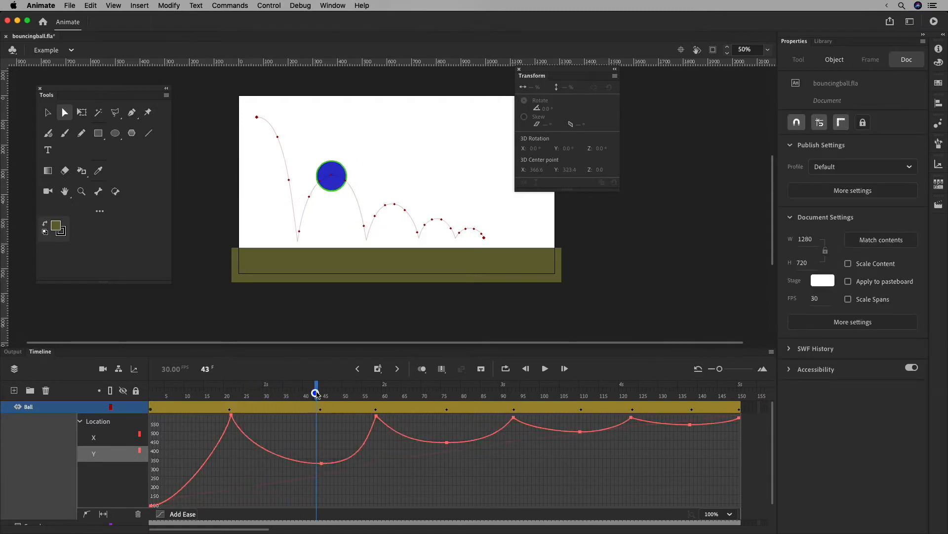
# Move the first bounce's peak keyframe to frame 40 and check it against the ground keyframes at frames 21 and 58.
pyautogui.click(320, 409)
pyautogui.click(313, 408)
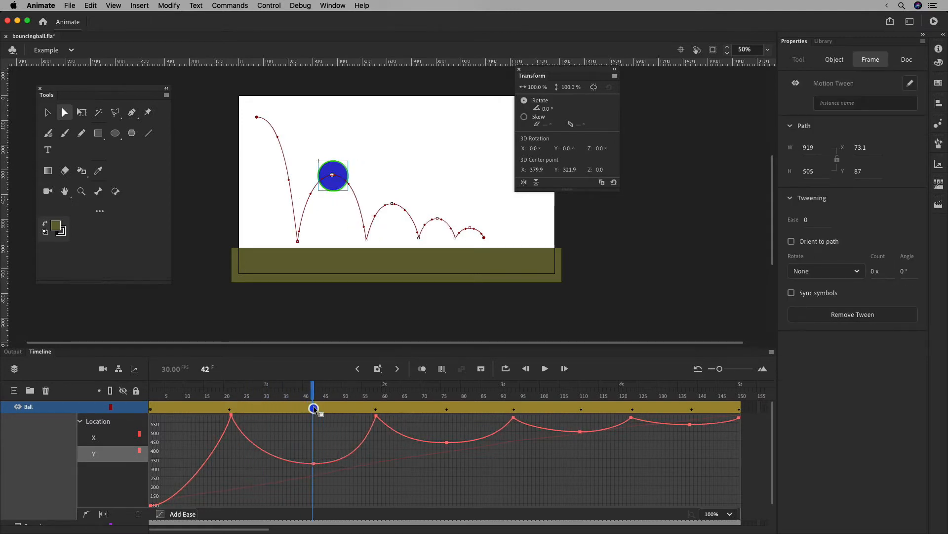
pyautogui.moveTo(313, 409); pyautogui.dragTo(305, 409)
pyautogui.click(229, 404)
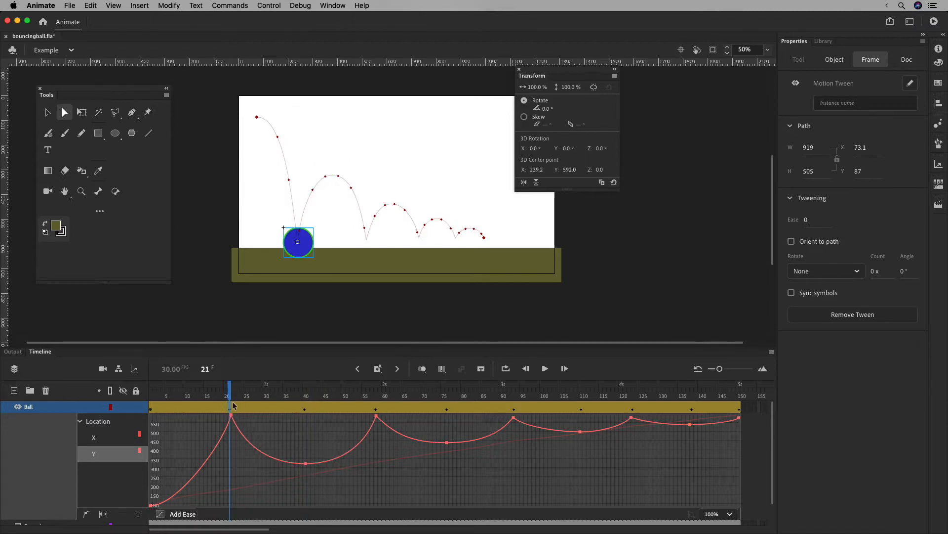
pyautogui.click(305, 402)
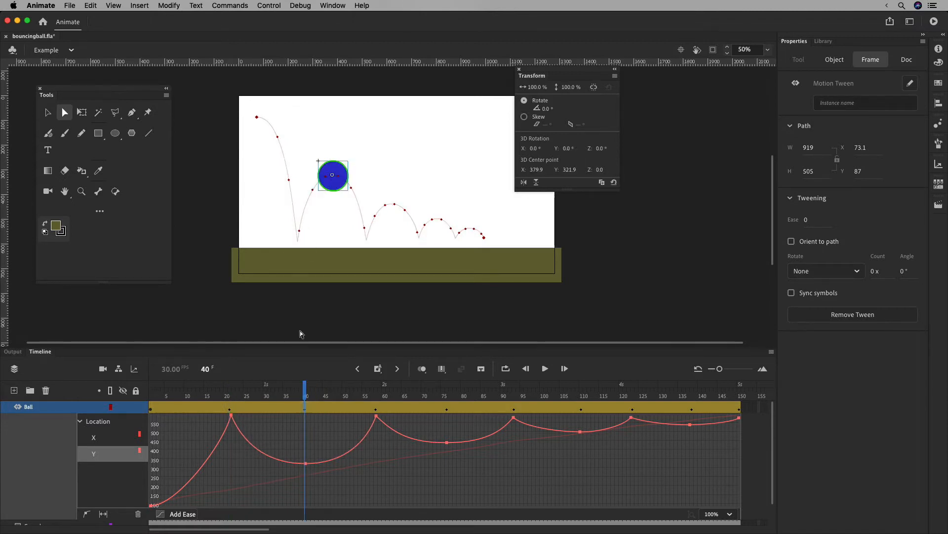
pyautogui.click(376, 410)
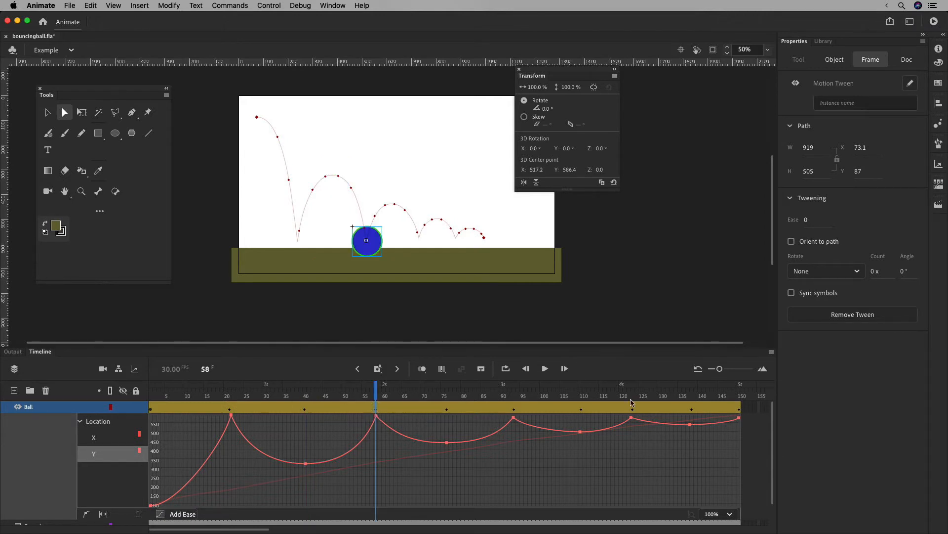
# Move the third bounce's peak keyframe to frame 109.
pyautogui.click(514, 406)
pyautogui.click(583, 406)
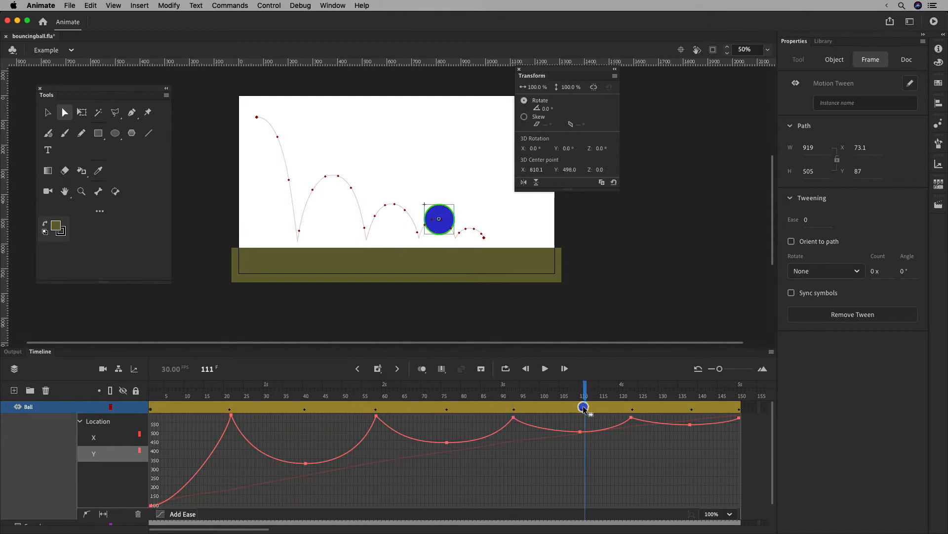
pyautogui.click(579, 409)
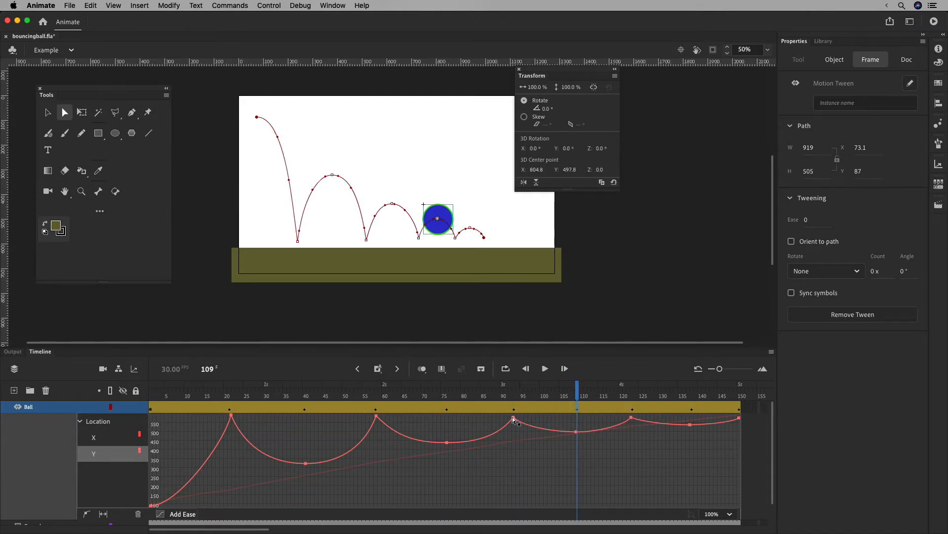
# Move the last bounce's peak keyframe to frame 137 and check the ball at the surrounding ground keyframes.
pyautogui.click(690, 407)
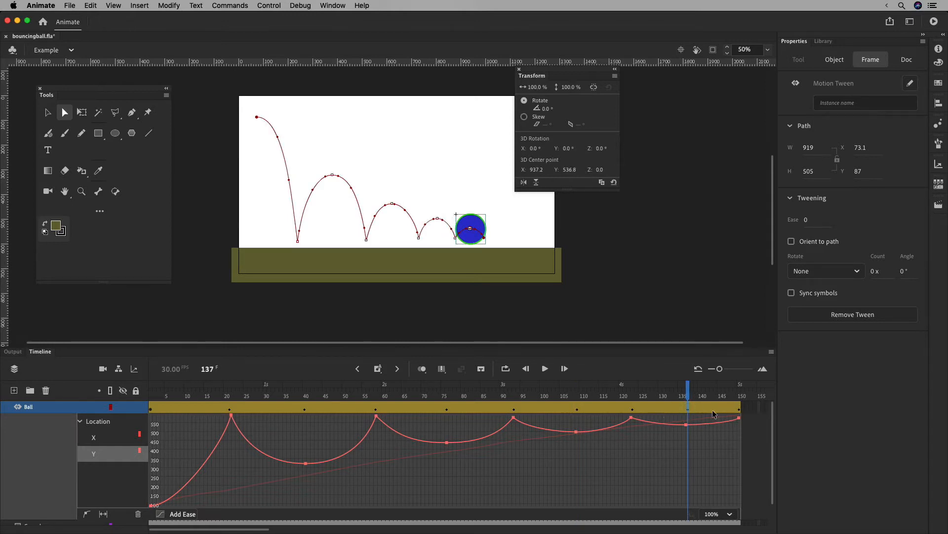
pyautogui.click(645, 408)
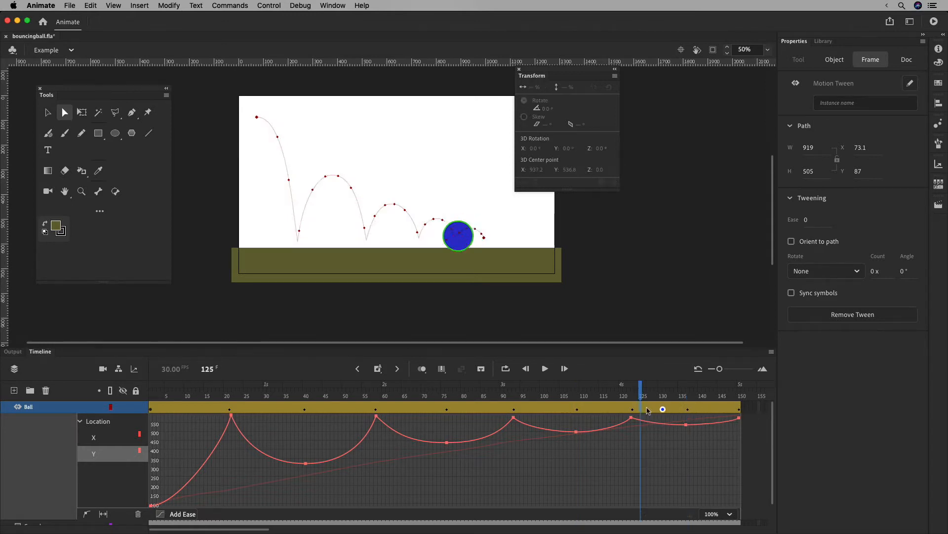
pyautogui.moveTo(647, 410); pyautogui.dragTo(633, 392)
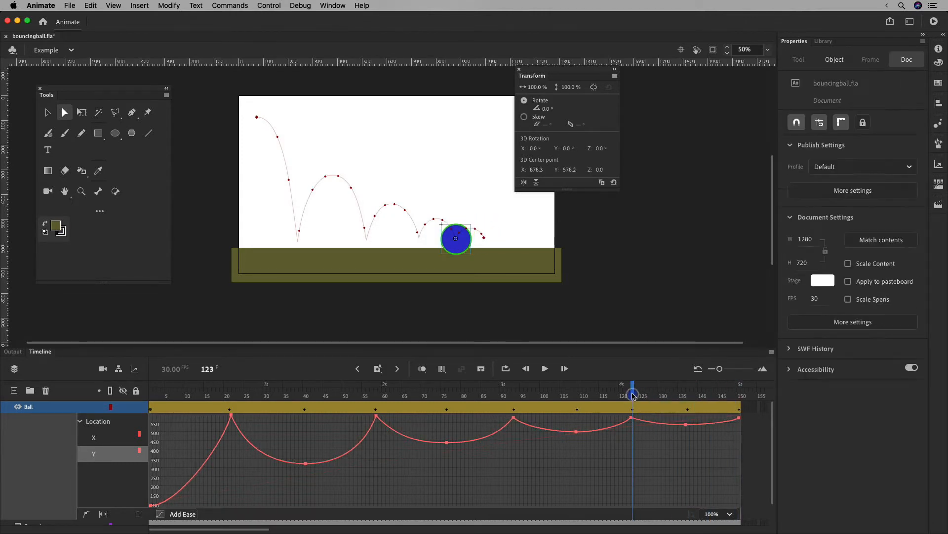
pyautogui.click(742, 397)
pyautogui.click(687, 395)
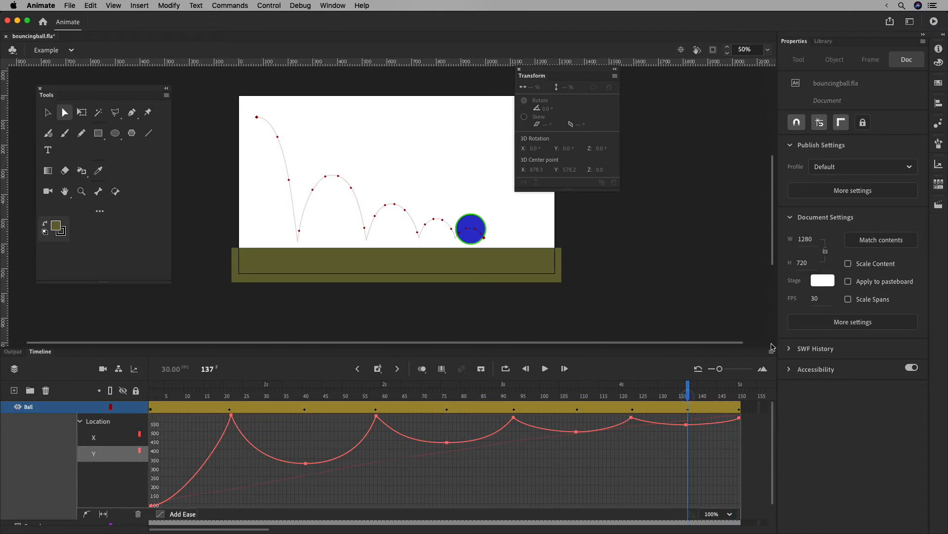
# Rewind to frame 1 and play the animation with the retimed peak keyframes.
pyautogui.click(411, 406)
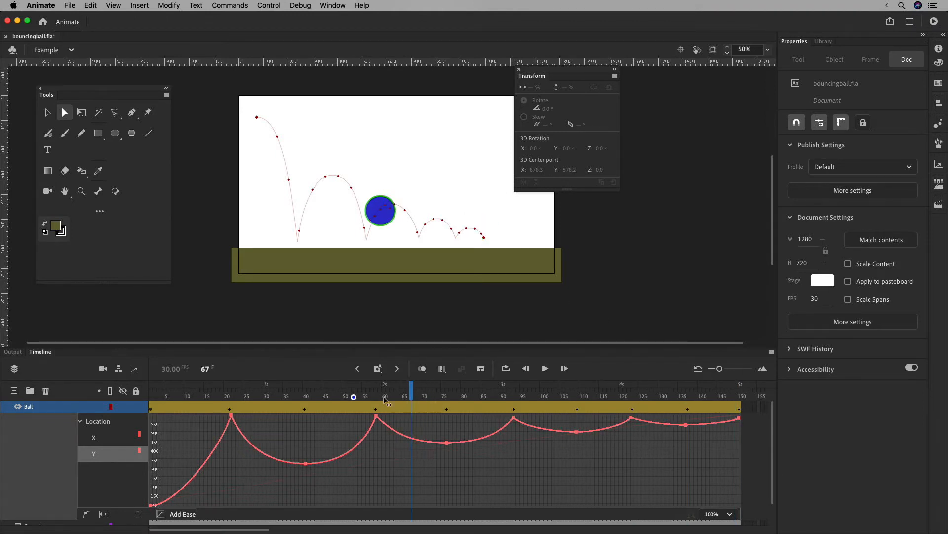
pyautogui.moveTo(387, 402); pyautogui.dragTo(135, 397)
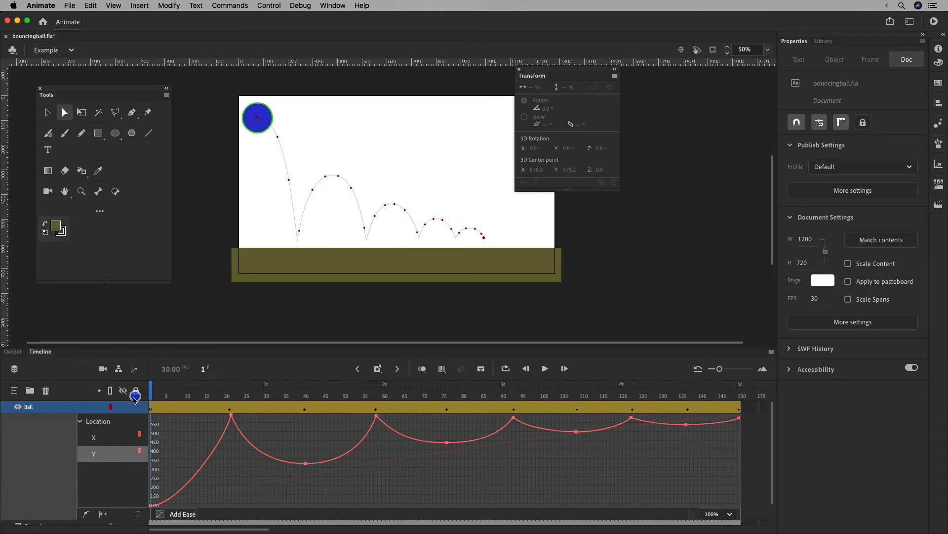
pyautogui.click(546, 370)
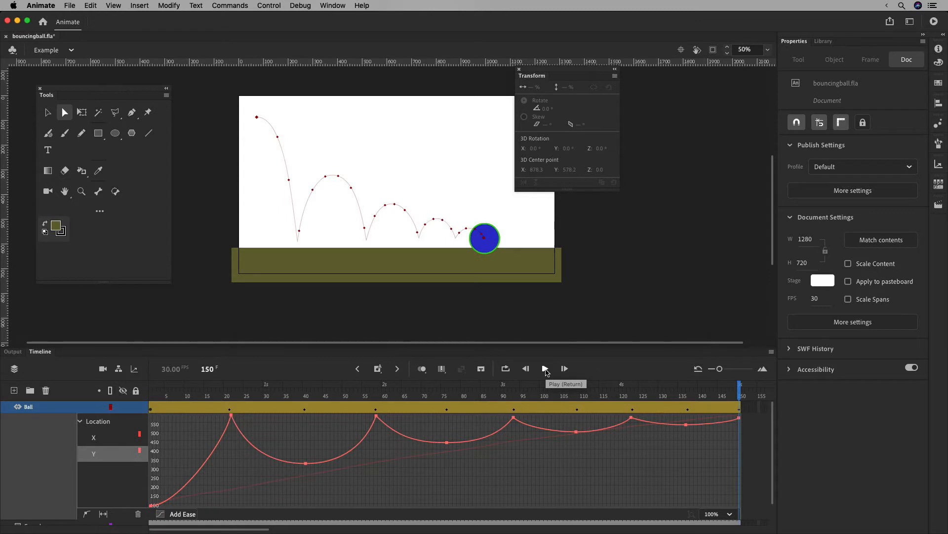
# Open the ball symbol in place with the Selection tool and return to the Example scene.
pyautogui.click(496, 236)
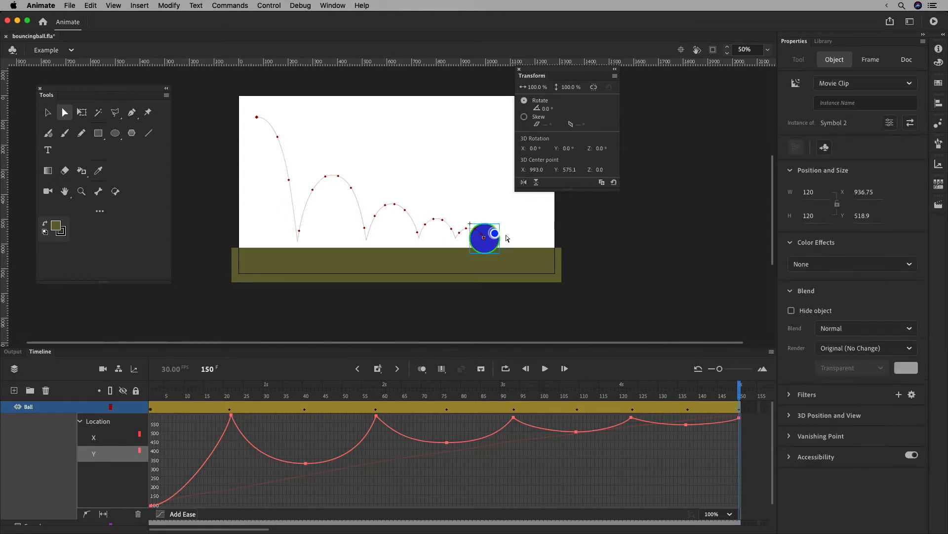
pyautogui.click(492, 234)
pyautogui.click(48, 113)
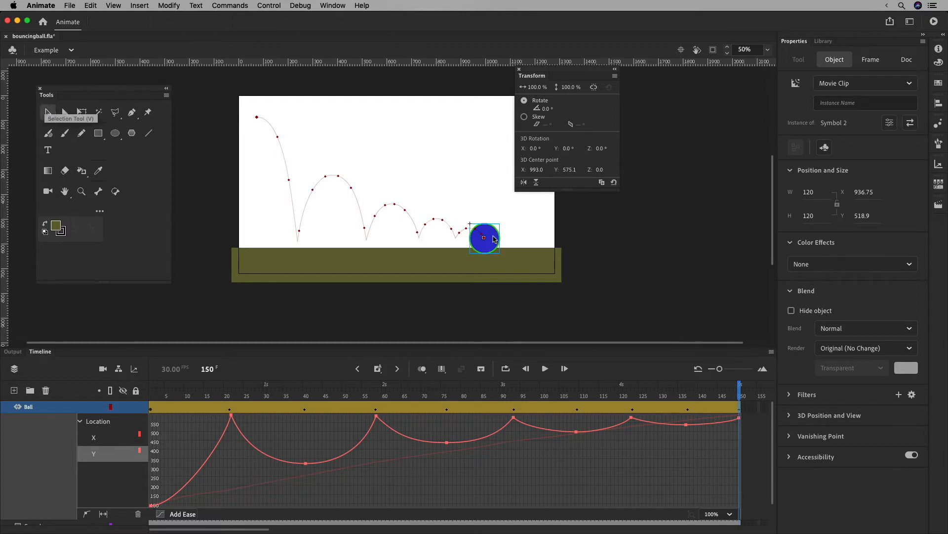
pyautogui.doubleClick(492, 238)
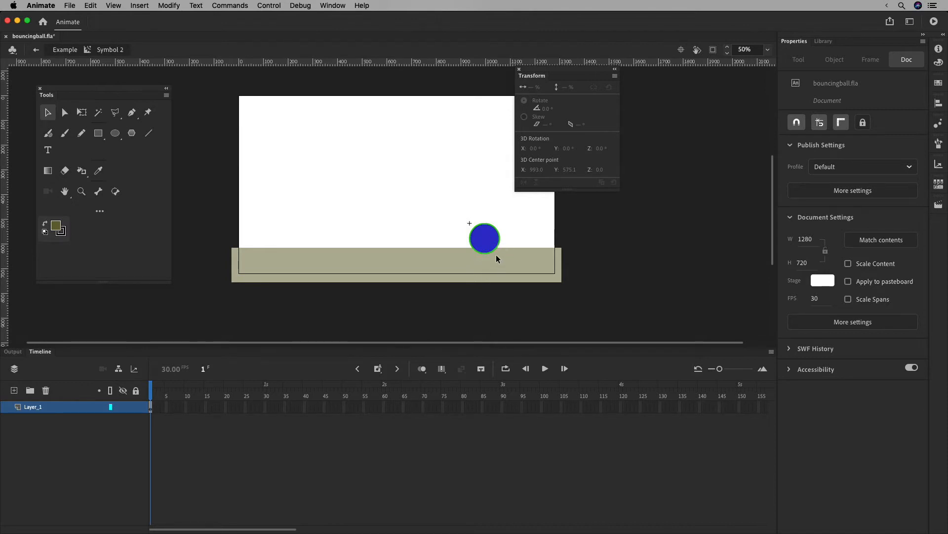
pyautogui.click(72, 50)
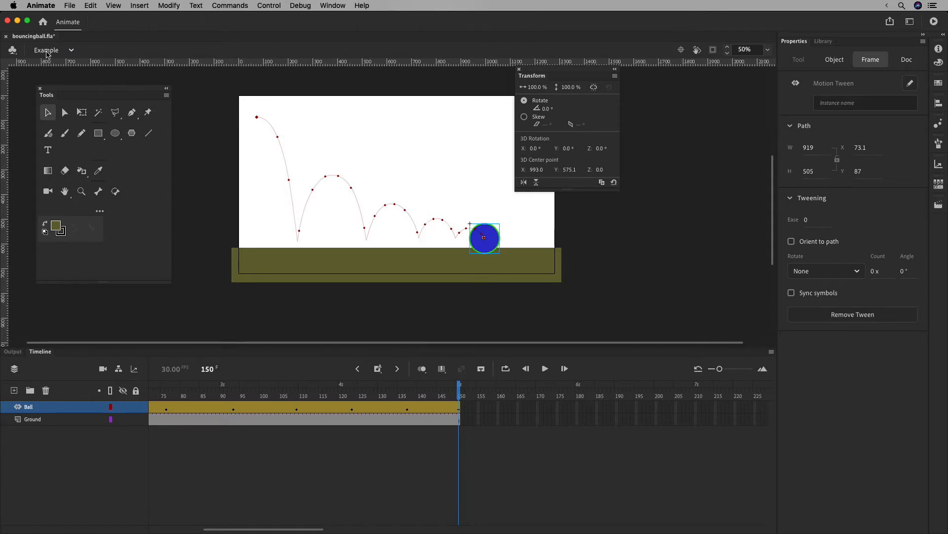
# Open Symbol 2 from the document's library for editing.
pyautogui.click(823, 41)
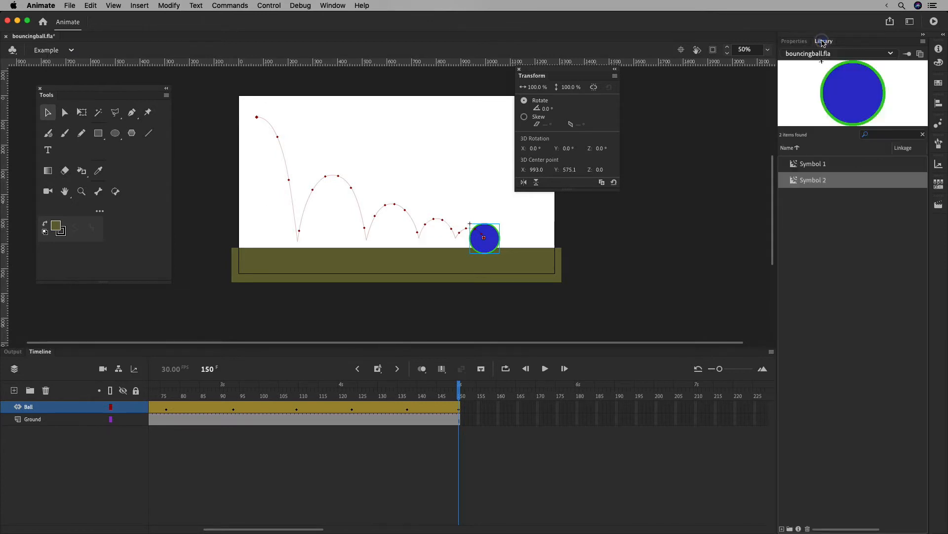
pyautogui.doubleClick(796, 182)
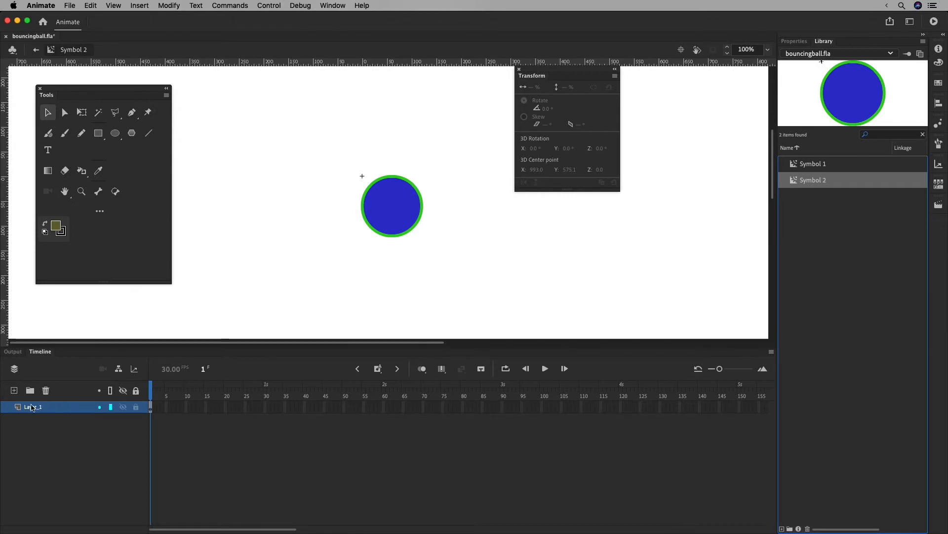
# Rename the ball symbol's existing layer to back.
pyautogui.doubleClick(30, 406)
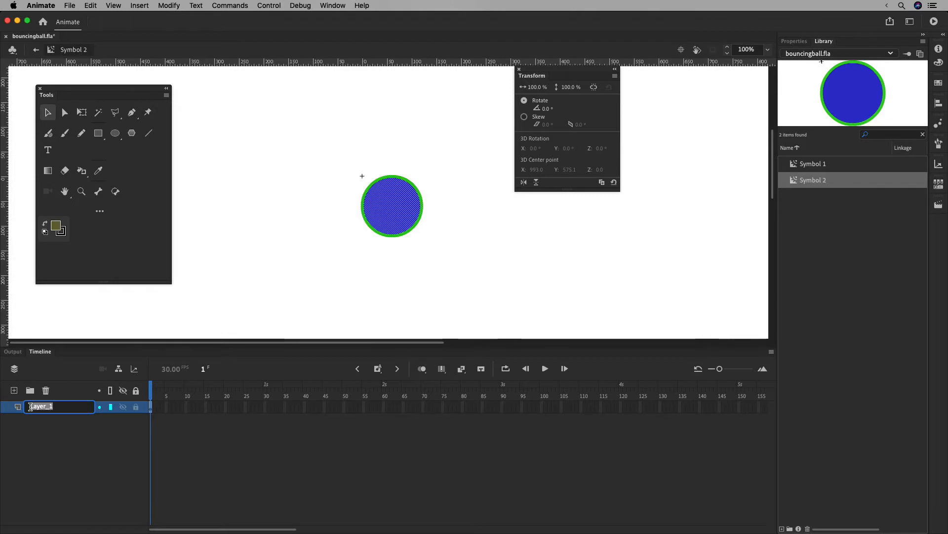
pyautogui.write('oun')
pyautogui.press('BackSpace')
pyautogui.press('BackSpace')
pyautogui.press('BackSpace')
pyautogui.press('BackSpace')
pyautogui.write('back')
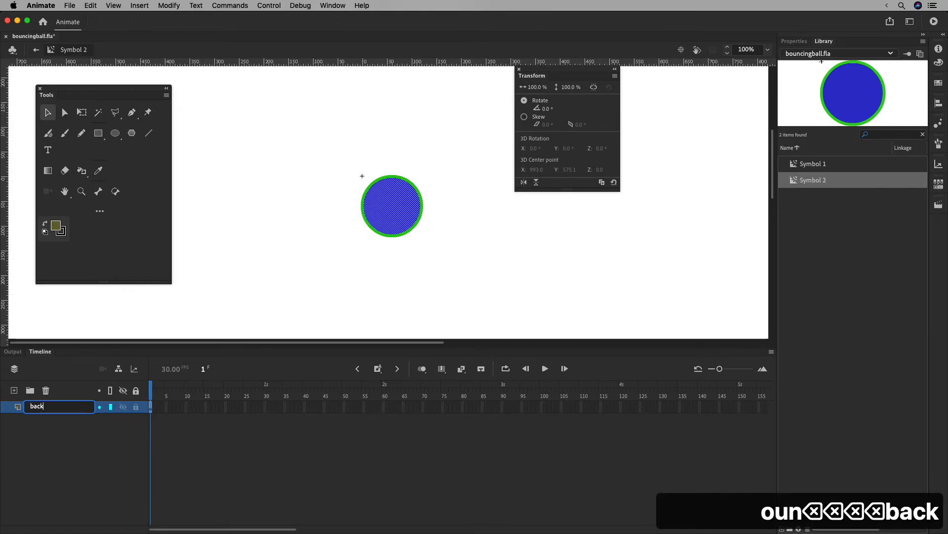
pyautogui.press('Return')
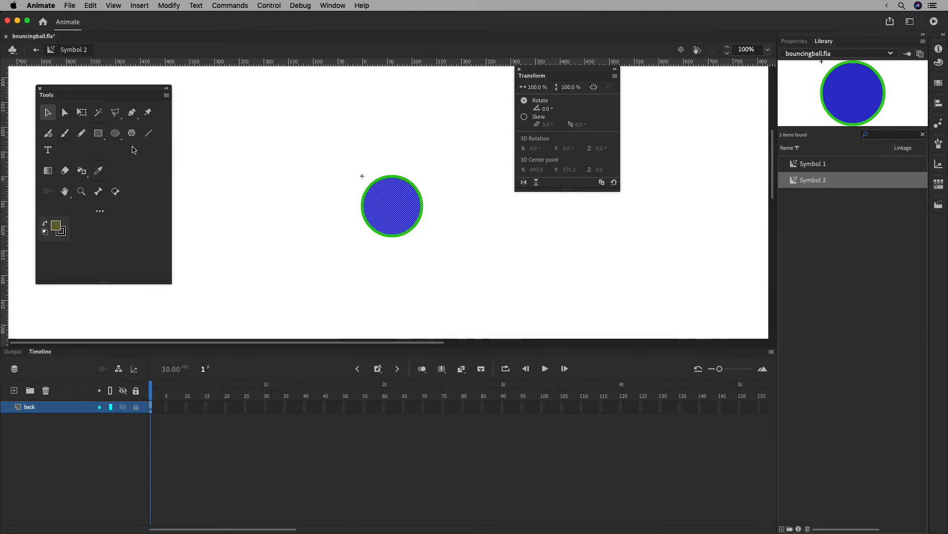
# Add a new layer above the back layer and draw a rectangle across the middle of the ball.
pyautogui.click(14, 391)
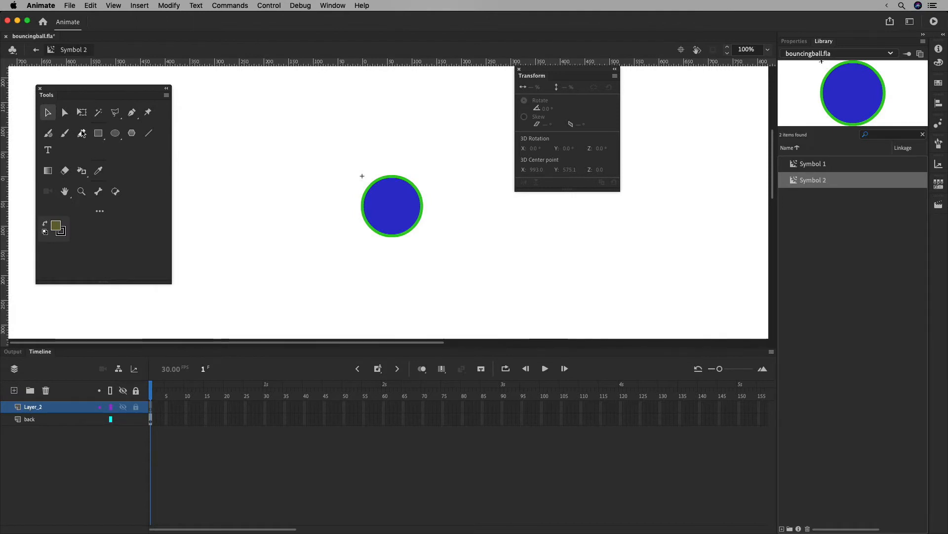
pyautogui.click(98, 135)
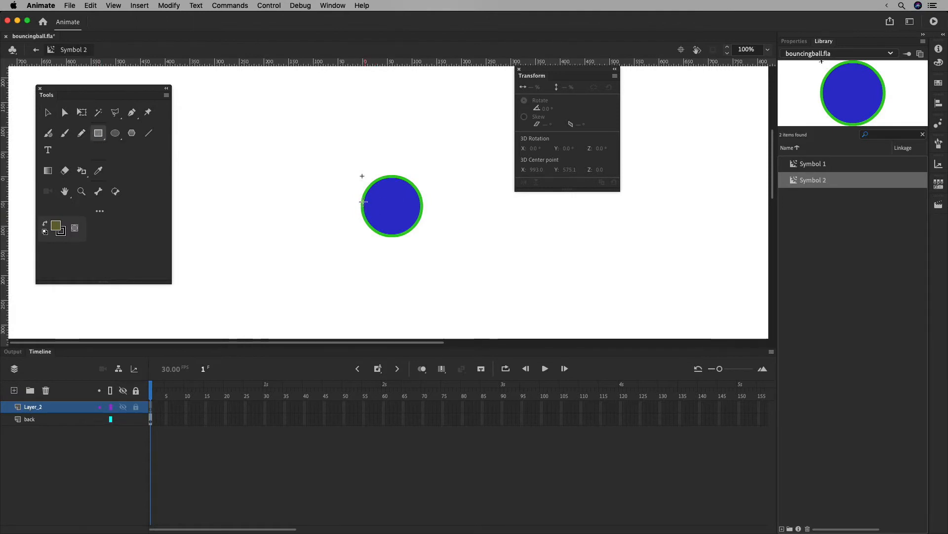
pyautogui.moveTo(362, 200); pyautogui.dragTo(423, 214)
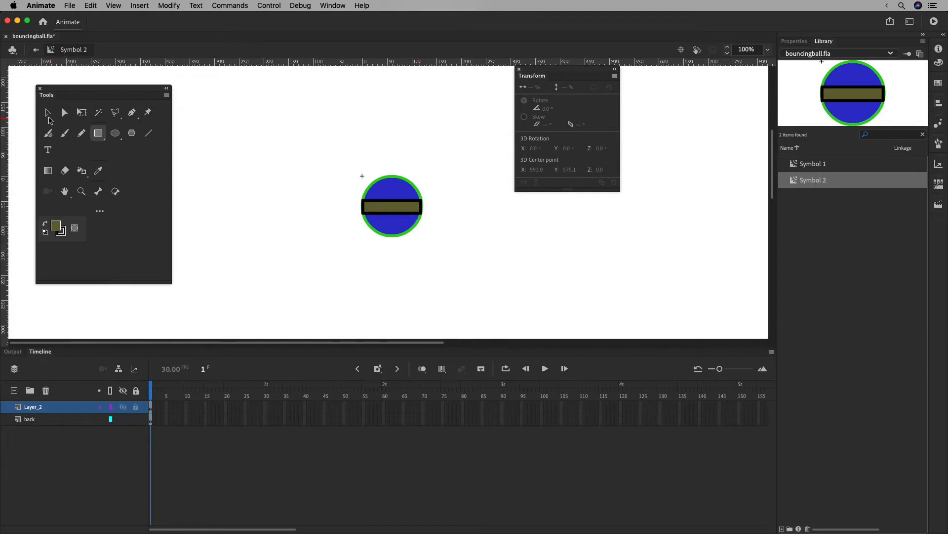
# Delete the black outline of the rectangle on the ball, keeping only its fill.
pyautogui.click(47, 114)
pyautogui.click(410, 213)
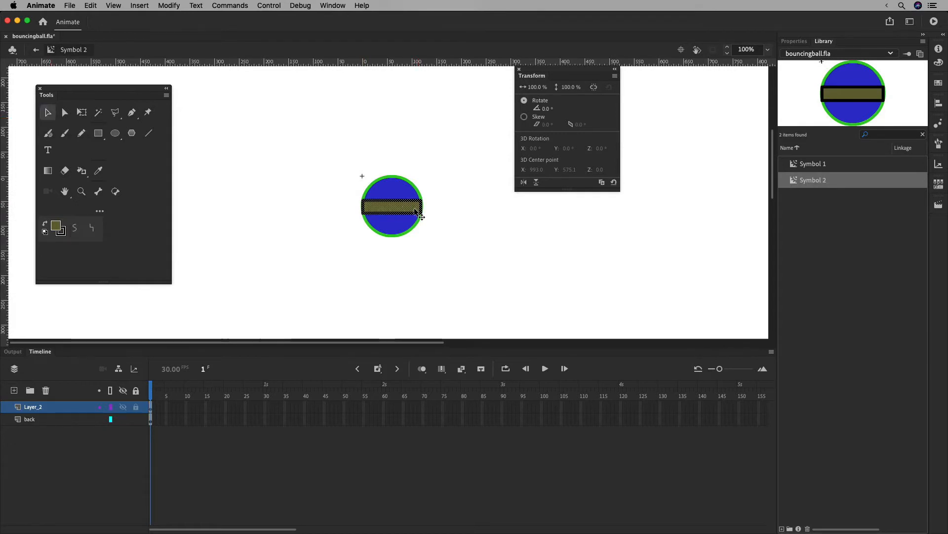
pyautogui.click(442, 212)
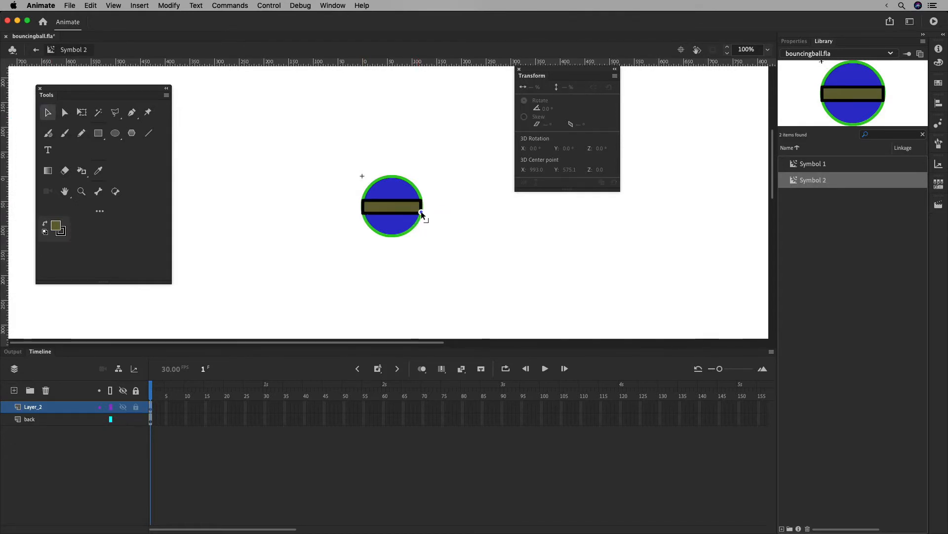
pyautogui.click(421, 214)
pyautogui.press('BackSpace')
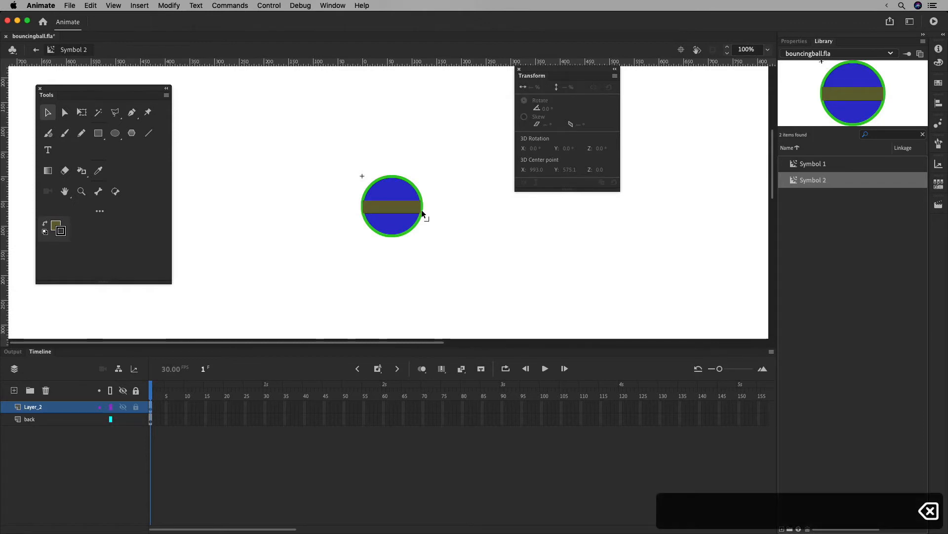
# Reshape the stripe's right end with the Subselection tool, pulling its corner points to the ball's inner edge and curving them.
pyautogui.click(397, 210)
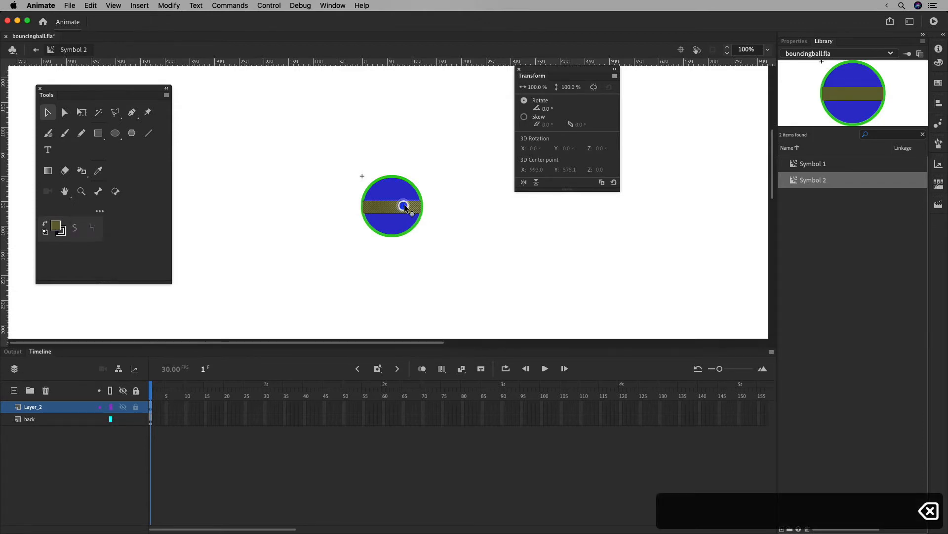
pyautogui.press('super+equal')
pyautogui.press('super+equal')
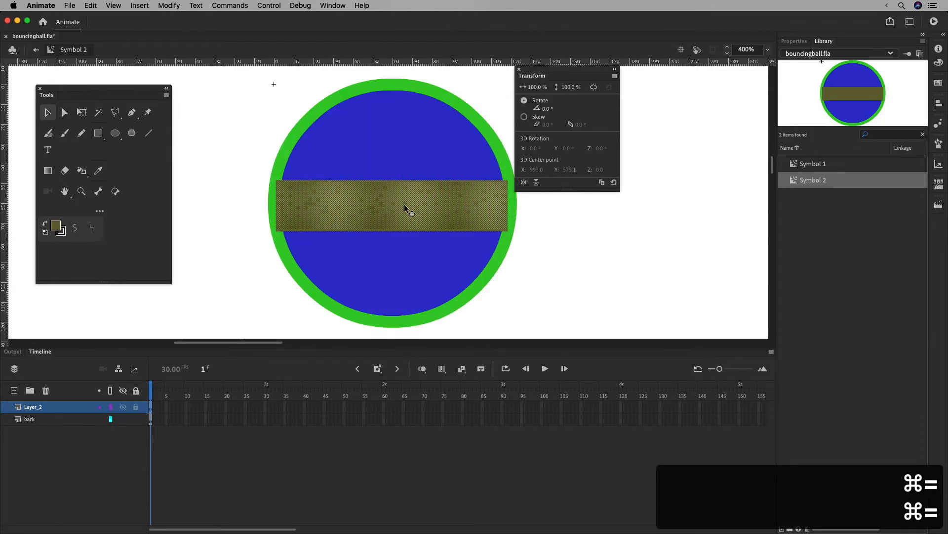
pyautogui.click(63, 112)
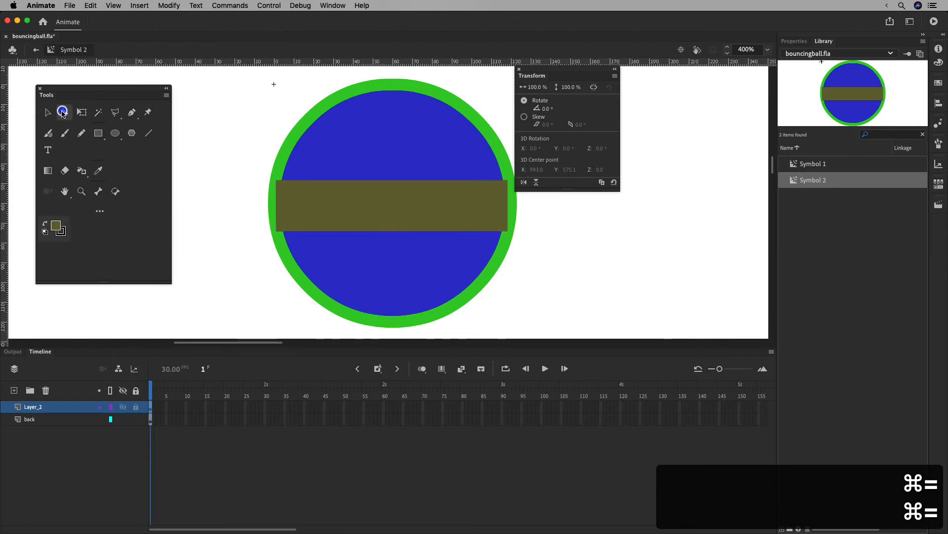
pyautogui.click(509, 231)
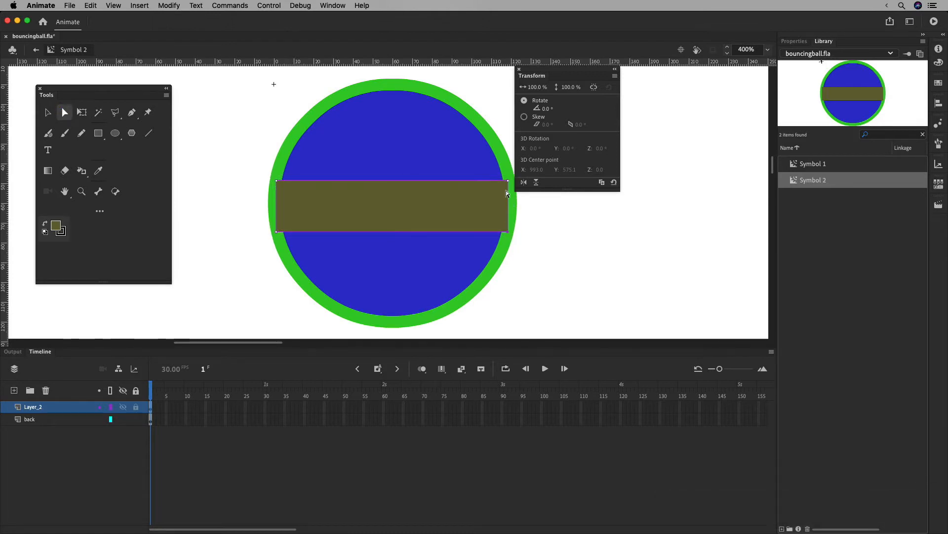
pyautogui.moveTo(508, 232); pyautogui.dragTo(500, 231)
pyautogui.moveTo(504, 232); pyautogui.dragTo(514, 207)
pyautogui.press('super+z')
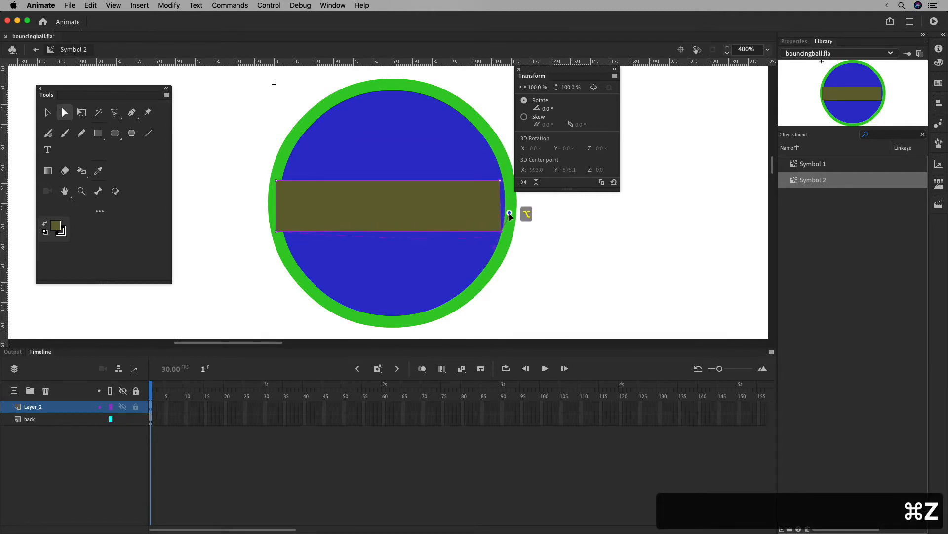
pyautogui.press('super+z')
pyautogui.moveTo(501, 182); pyautogui.dragTo(505, 203)
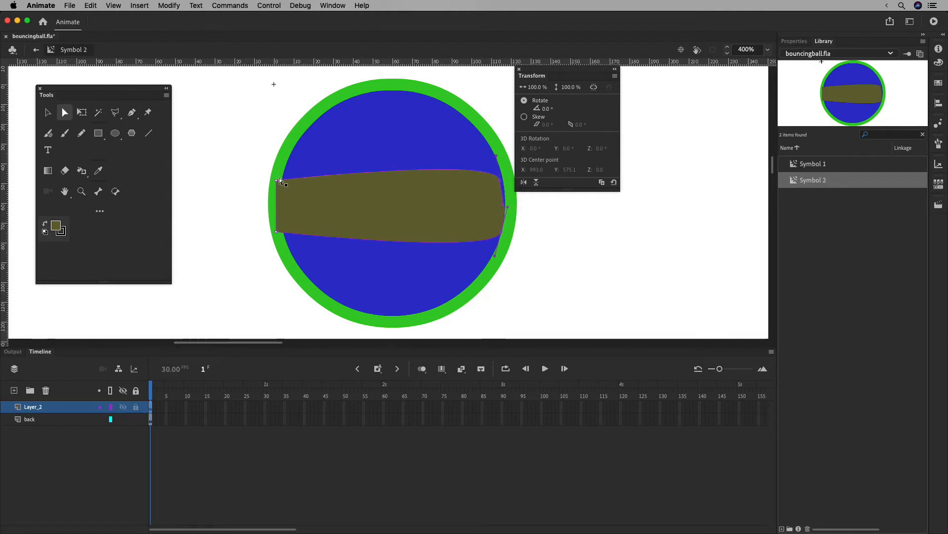
# Pull the stripe's left corner points in to the ball's inner edge and curve them to match the right end.
pyautogui.moveTo(284, 181); pyautogui.dragTo(289, 178)
pyautogui.moveTo(277, 231); pyautogui.dragTo(284, 232)
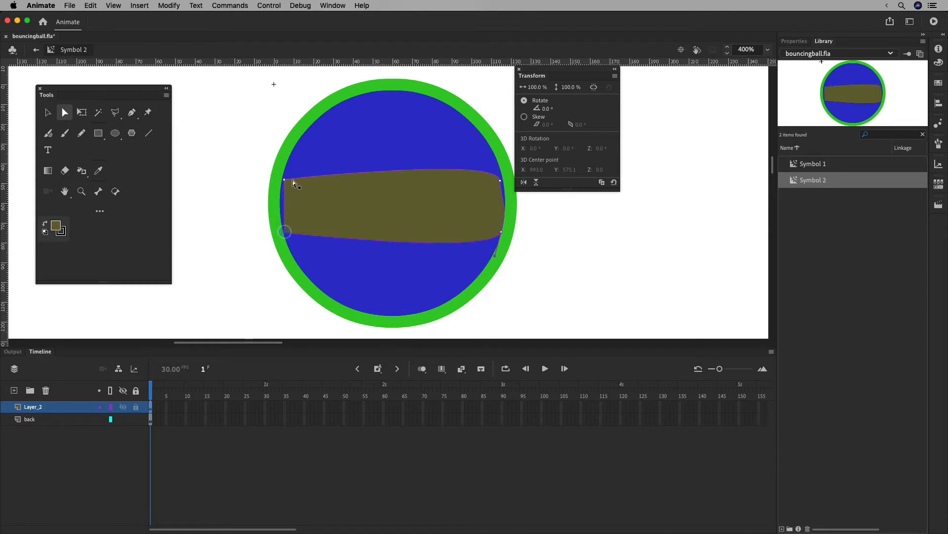
pyautogui.moveTo(285, 182); pyautogui.dragTo(288, 245)
pyautogui.click(293, 219)
pyautogui.press('super+z')
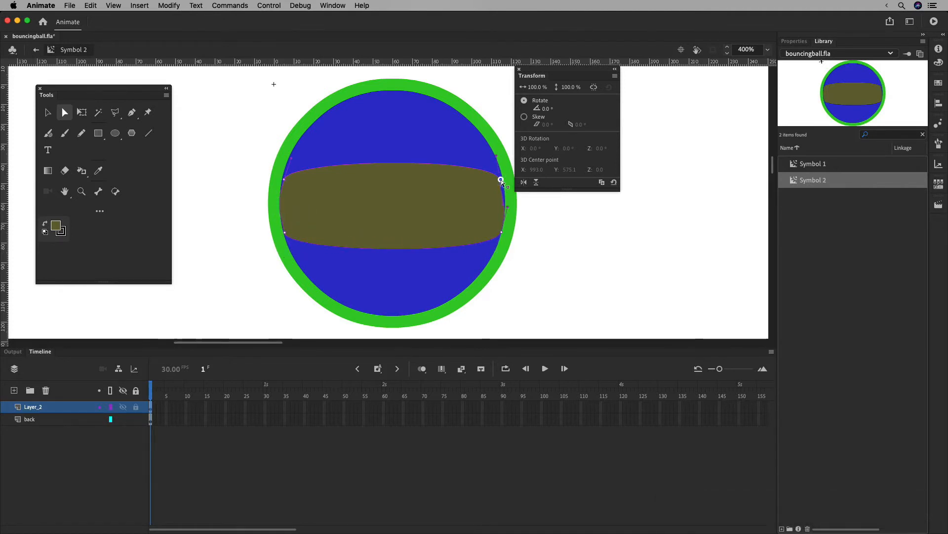
pyautogui.moveTo(503, 180); pyautogui.dragTo(479, 202)
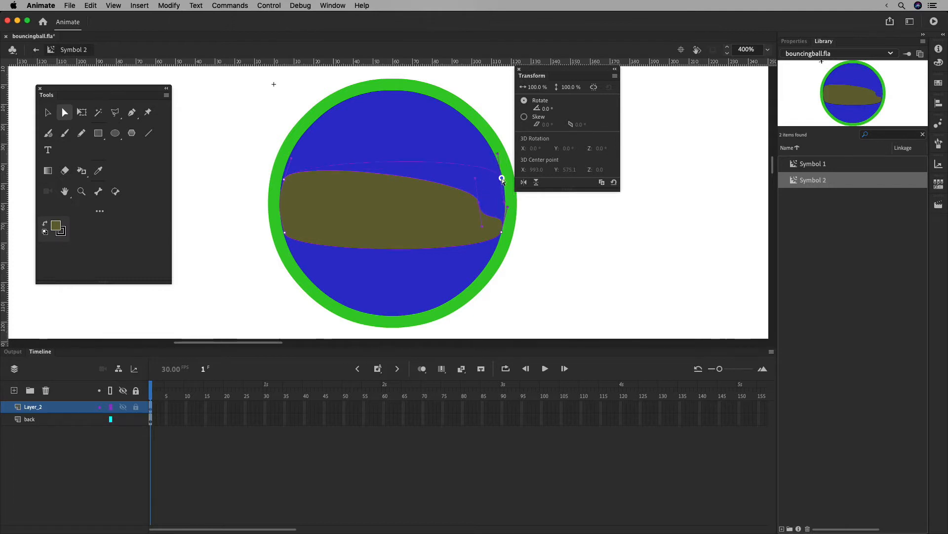
pyautogui.press('super+z')
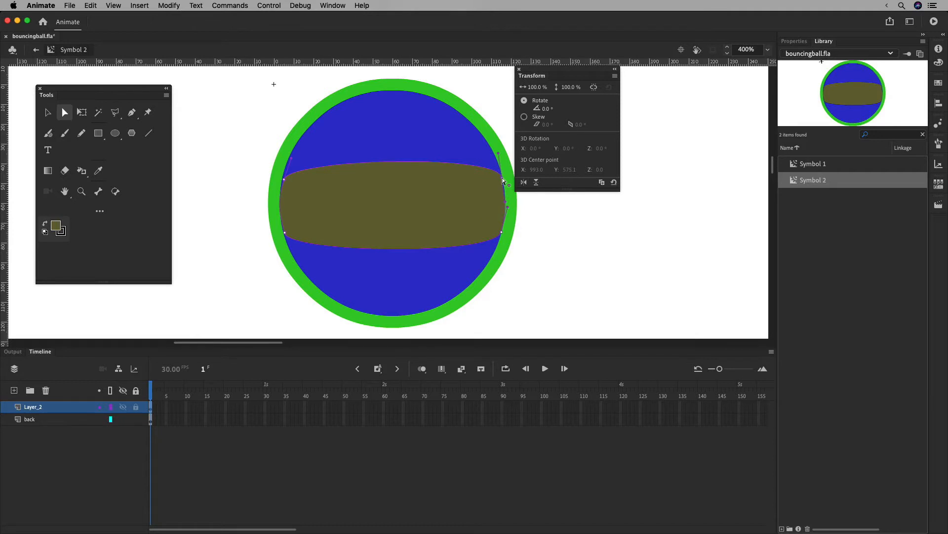
# Change the stripe's fill to a pinkish red swatch and deselect it.
pyautogui.press('v')
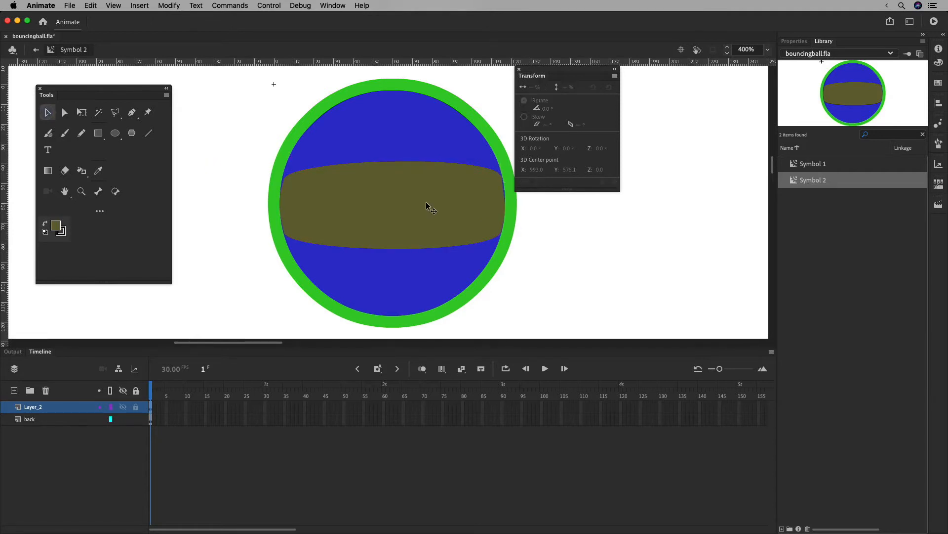
pyautogui.click(55, 225)
pyautogui.click(48, 113)
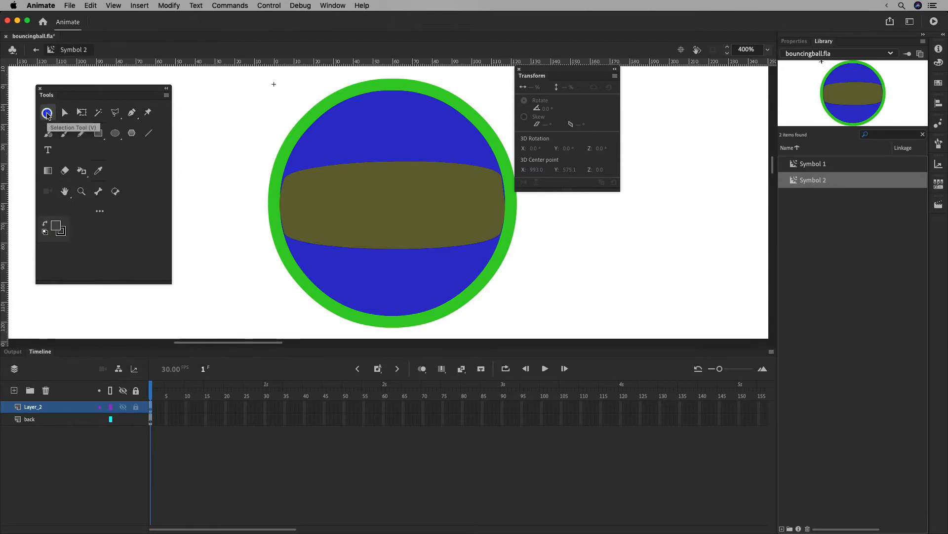
pyautogui.click(398, 192)
pyautogui.click(56, 225)
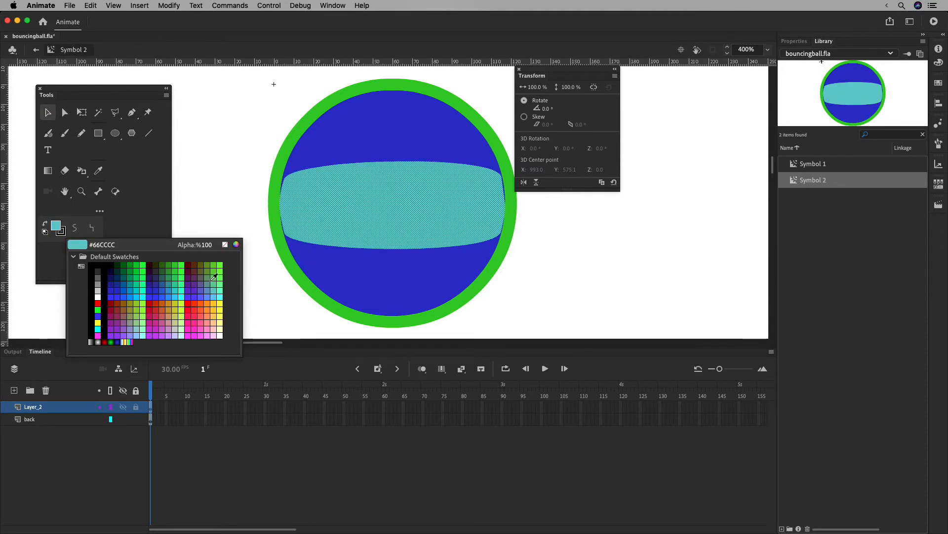
pyautogui.click(197, 310)
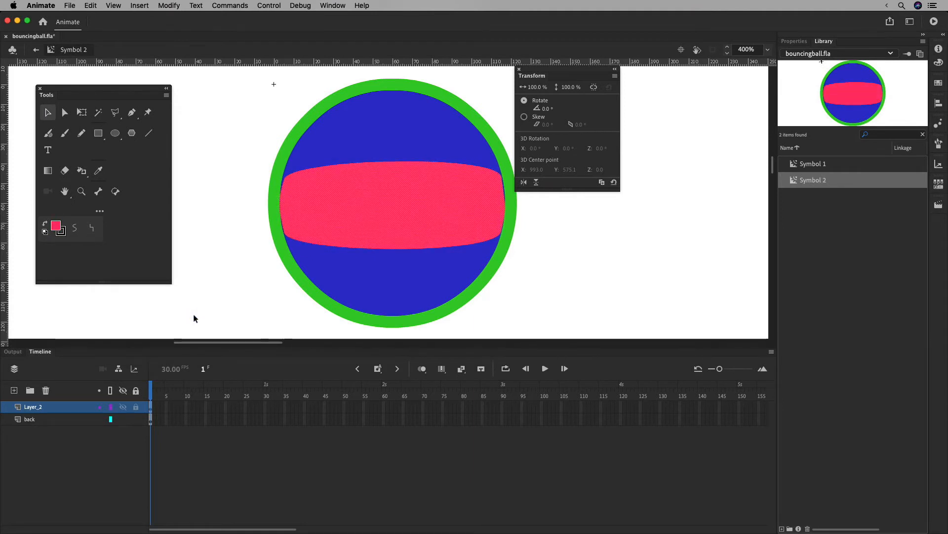
pyautogui.press('a')
pyautogui.click(251, 127)
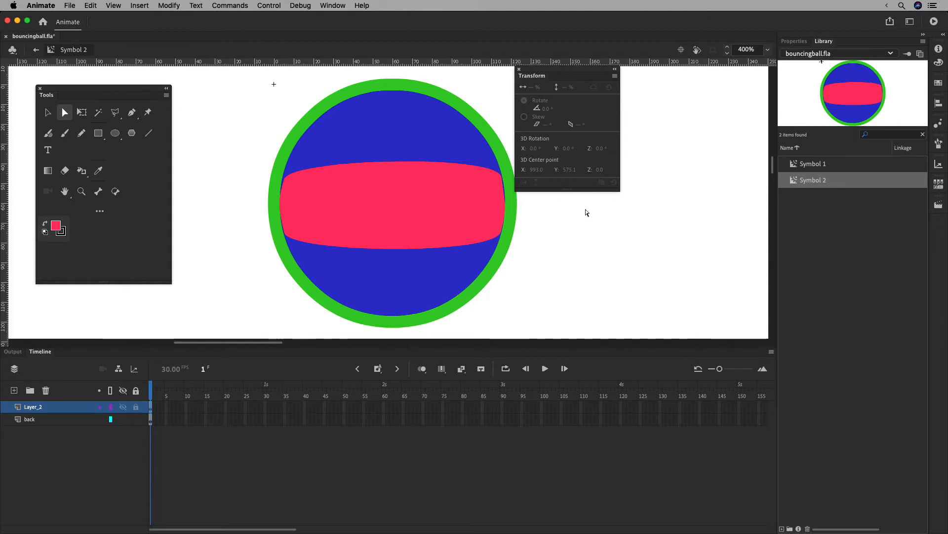
# Open Symbol 1 from the library for editing.
pyautogui.rightClick(809, 220)
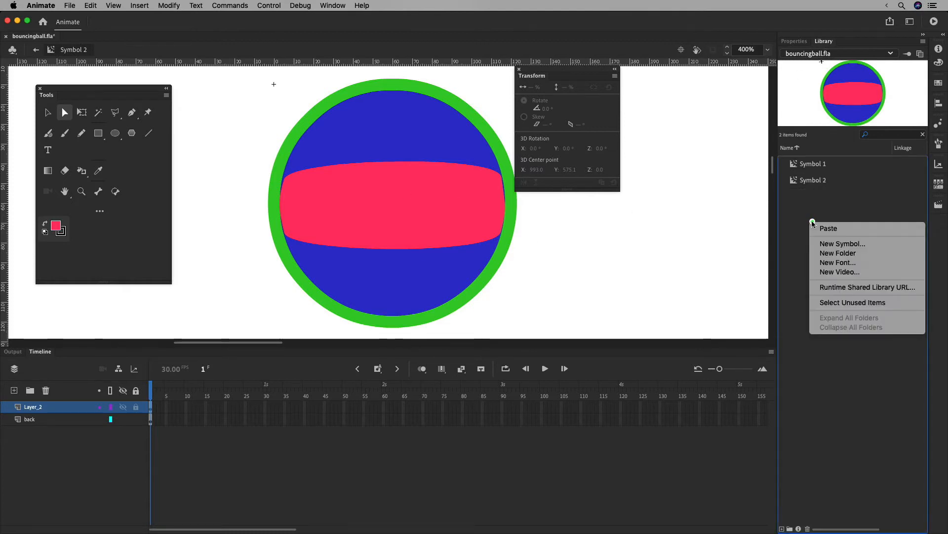
pyautogui.click(887, 202)
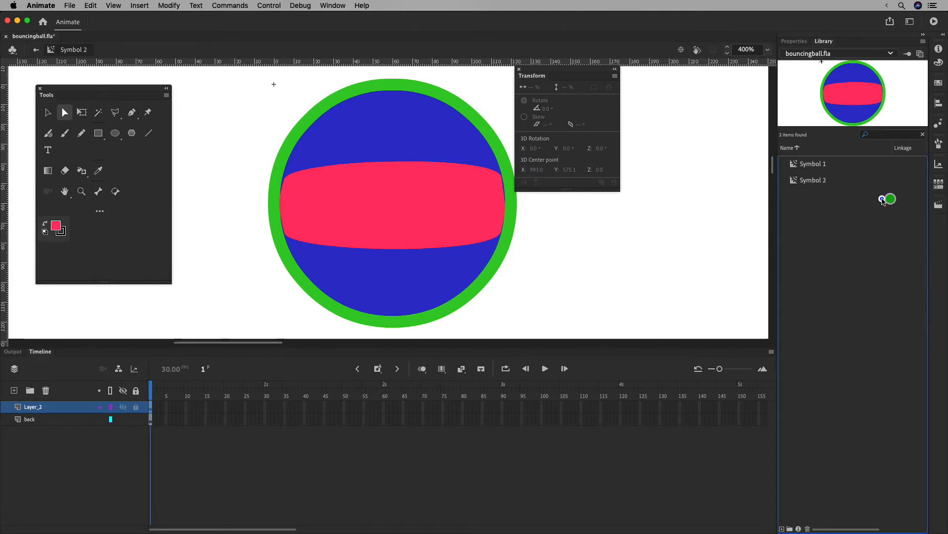
pyautogui.click(814, 165)
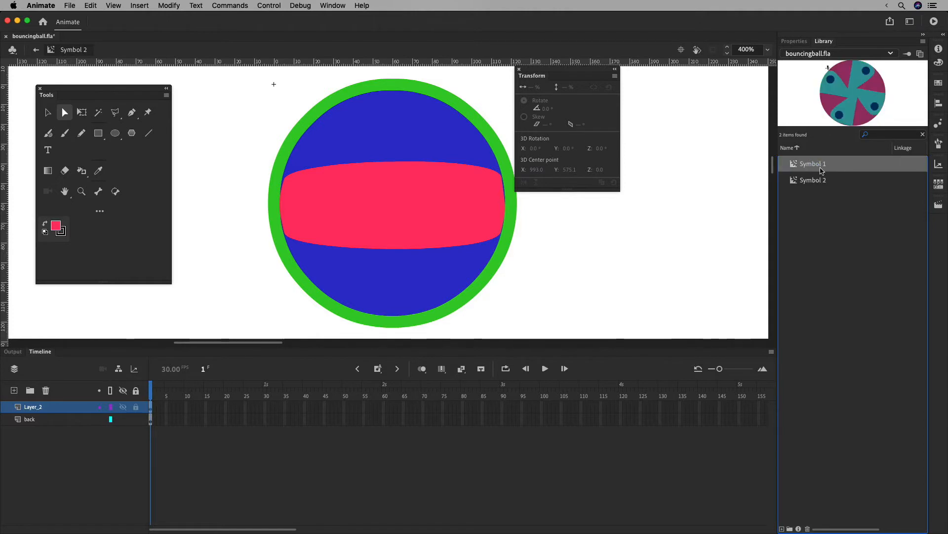
pyautogui.doubleClick(793, 163)
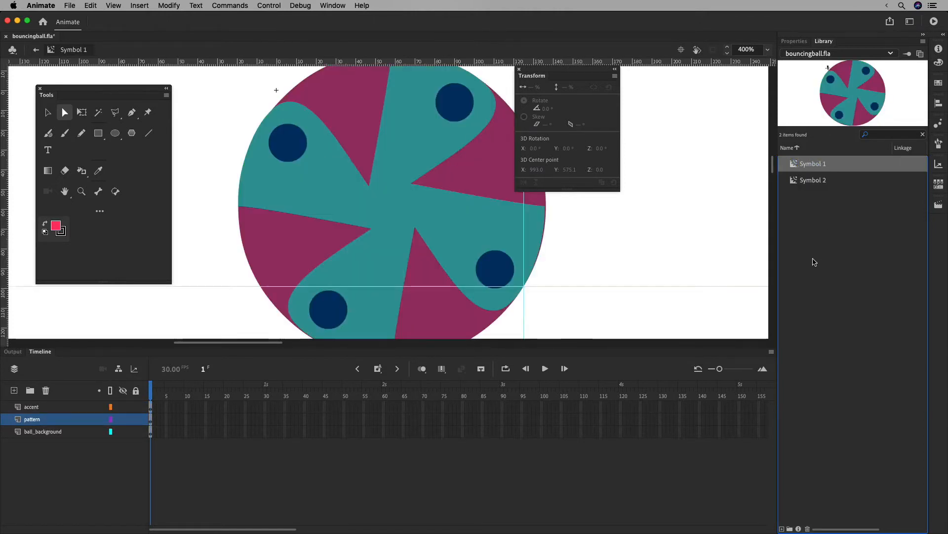
# Examine Symbol 1's accent dots and pattern shape by selecting them with the Selection and Subselection tools.
pyautogui.click(504, 260)
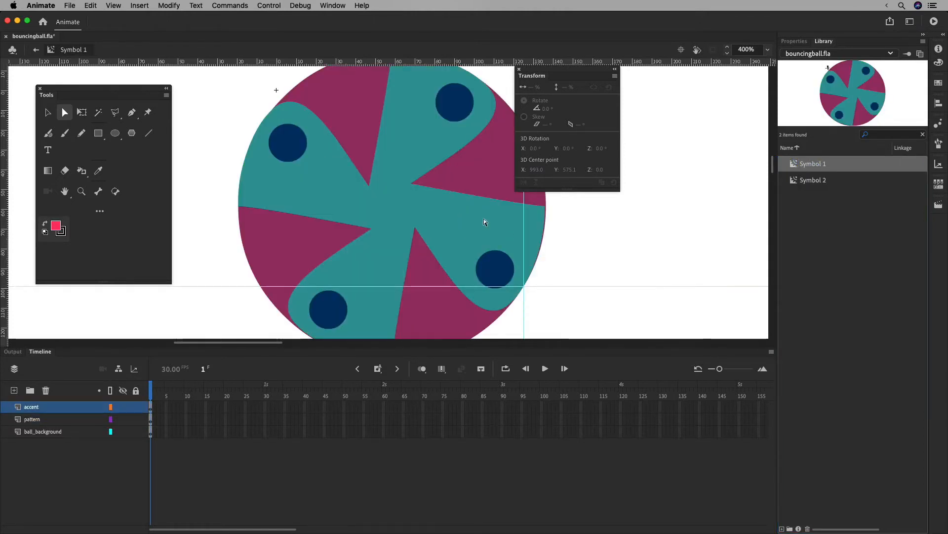
pyautogui.press('super+minus')
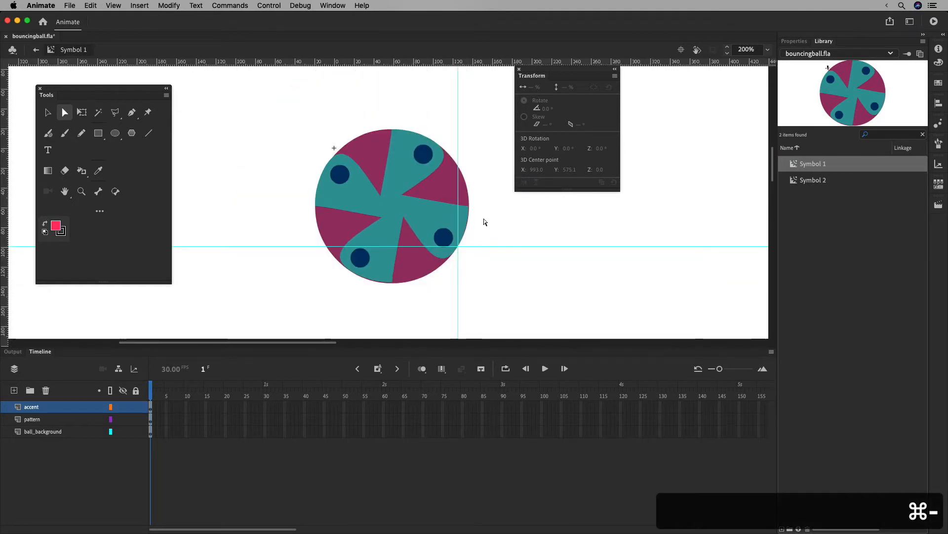
pyautogui.click(48, 112)
pyautogui.click(344, 174)
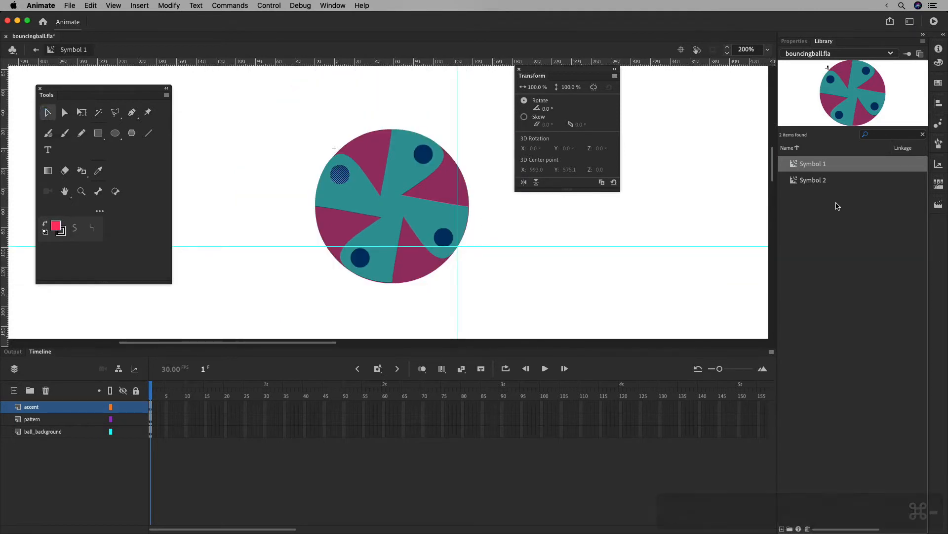
pyautogui.click(426, 153)
pyautogui.click(414, 215)
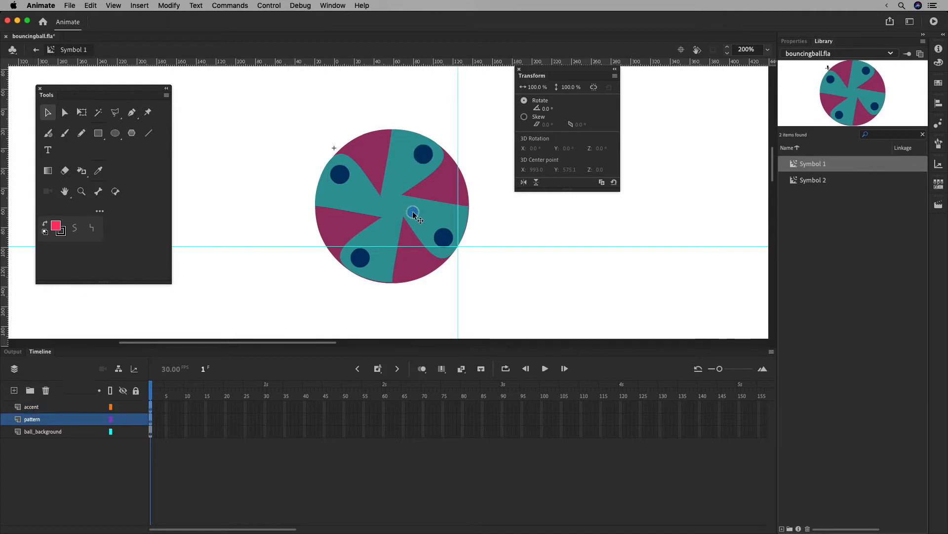
pyautogui.click(65, 113)
pyautogui.click(402, 194)
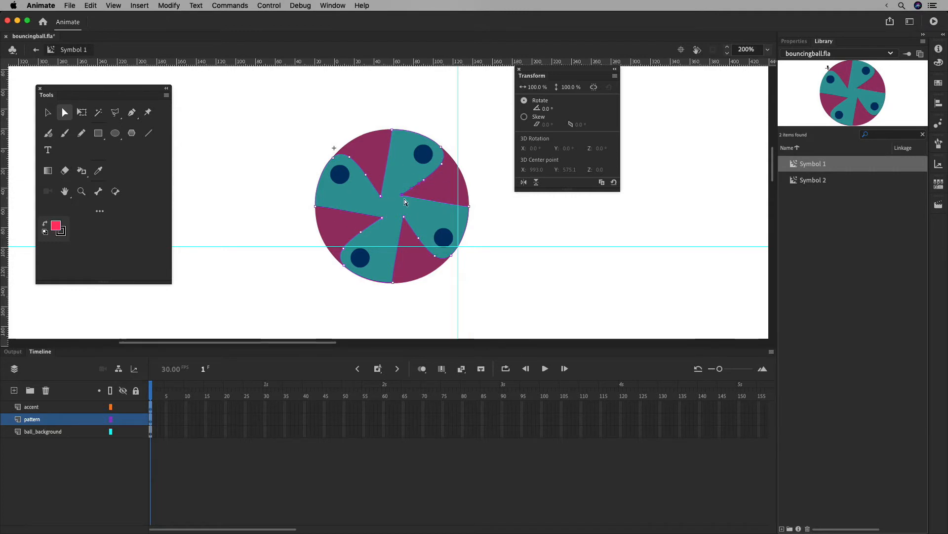
pyautogui.click(340, 175)
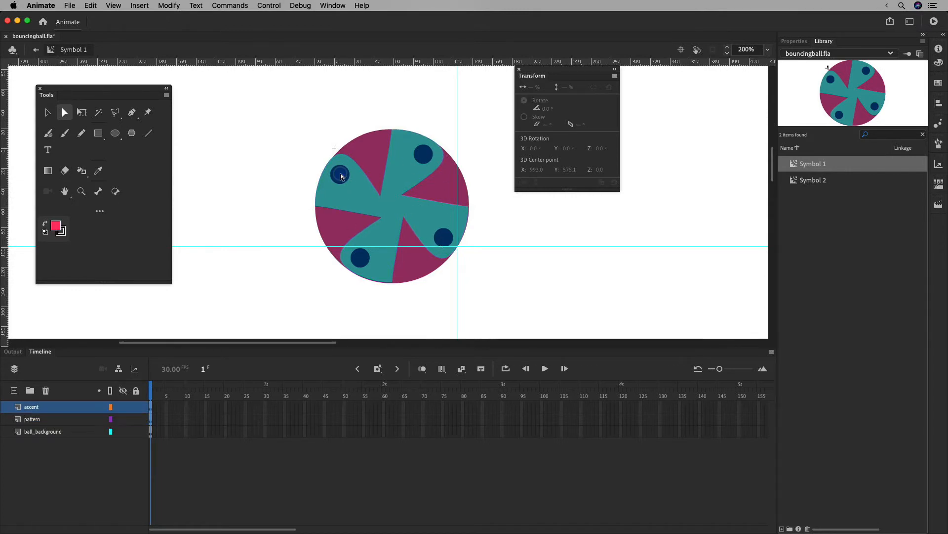
pyautogui.click(46, 110)
pyautogui.click(340, 174)
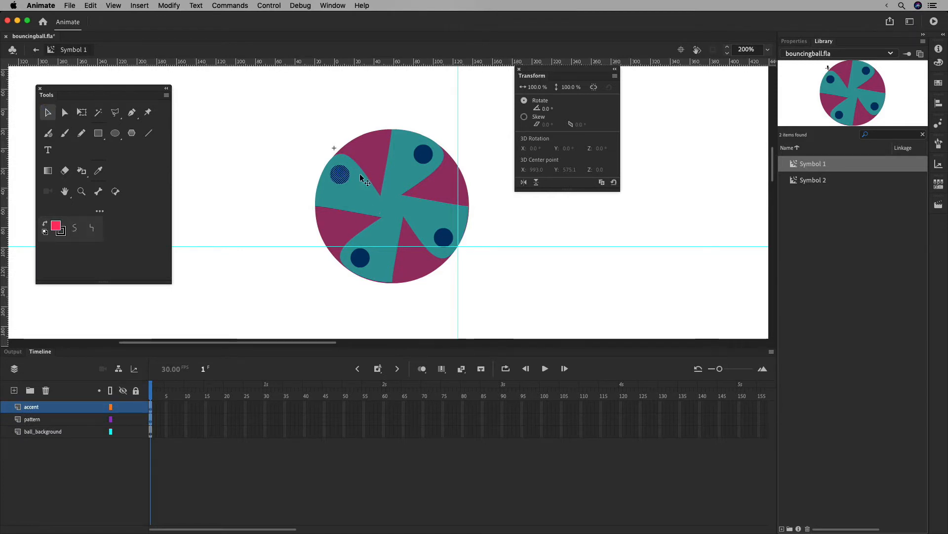
# Try moving the upper-left accent dot's transformation point to the ball's centre with Free Transform, and undo it.
pyautogui.click(85, 113)
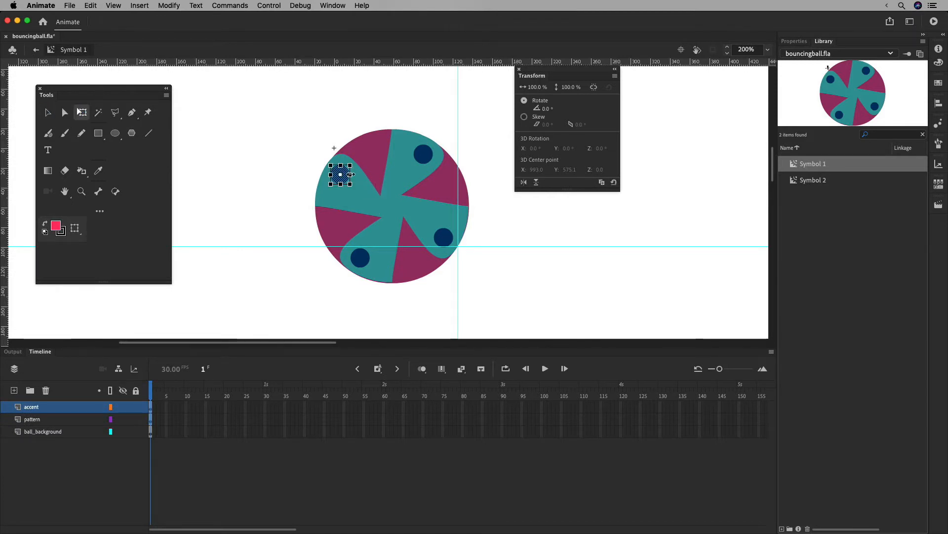
pyautogui.moveTo(340, 174); pyautogui.dragTo(393, 204)
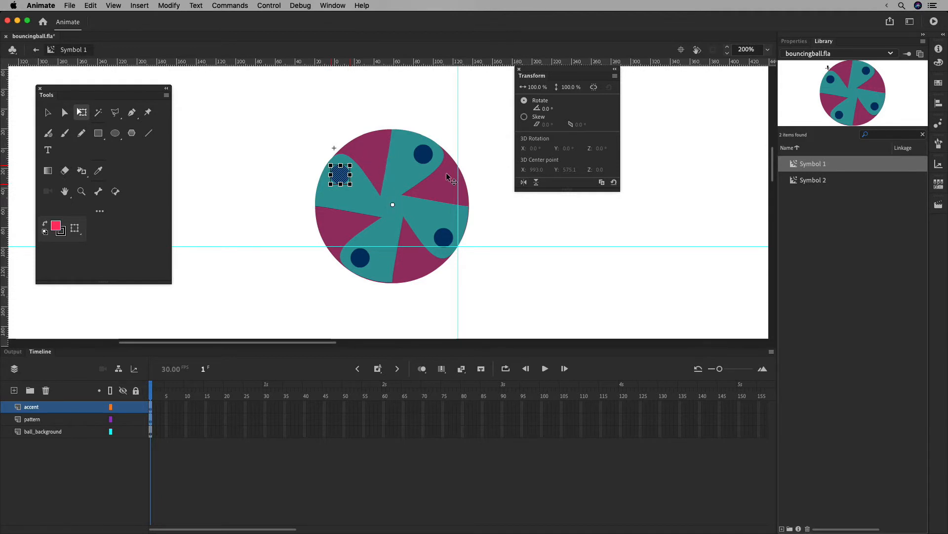
pyautogui.press('super+z')
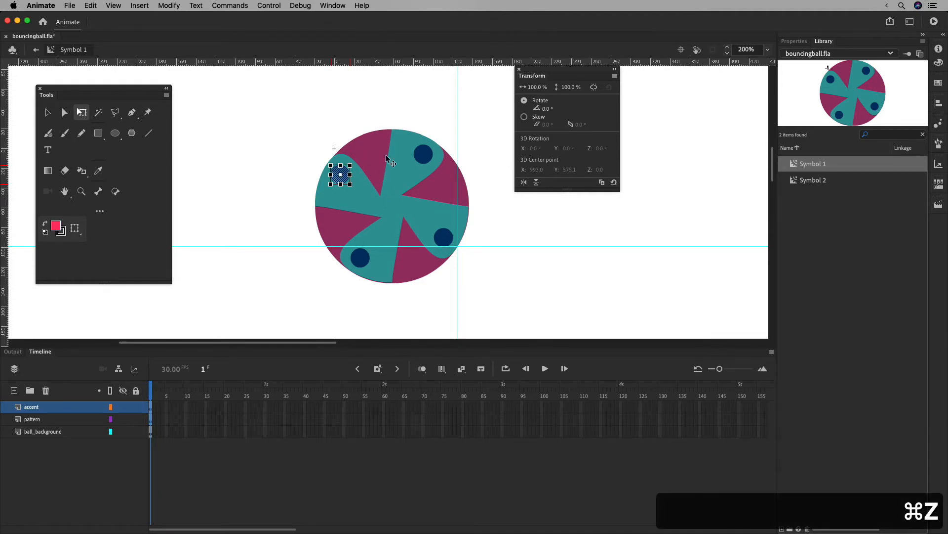
pyautogui.click(48, 112)
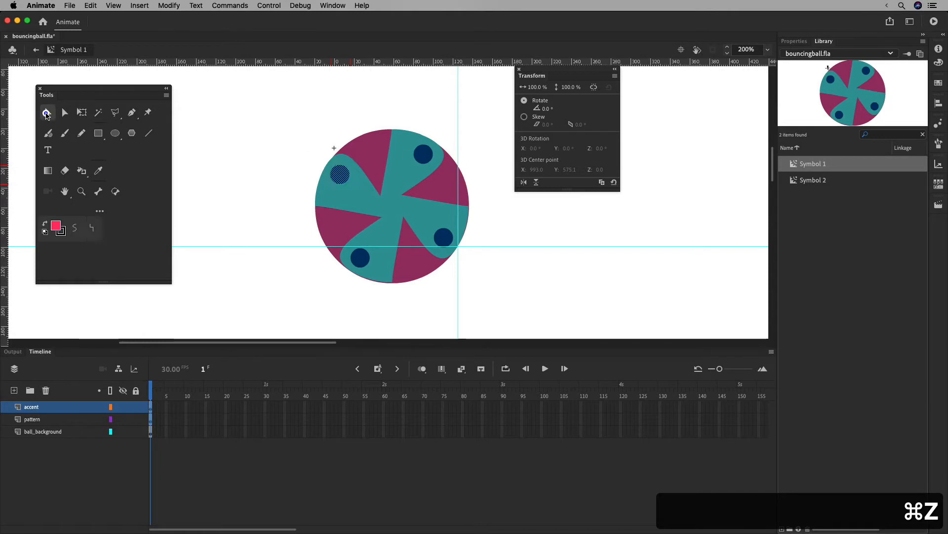
pyautogui.click(262, 127)
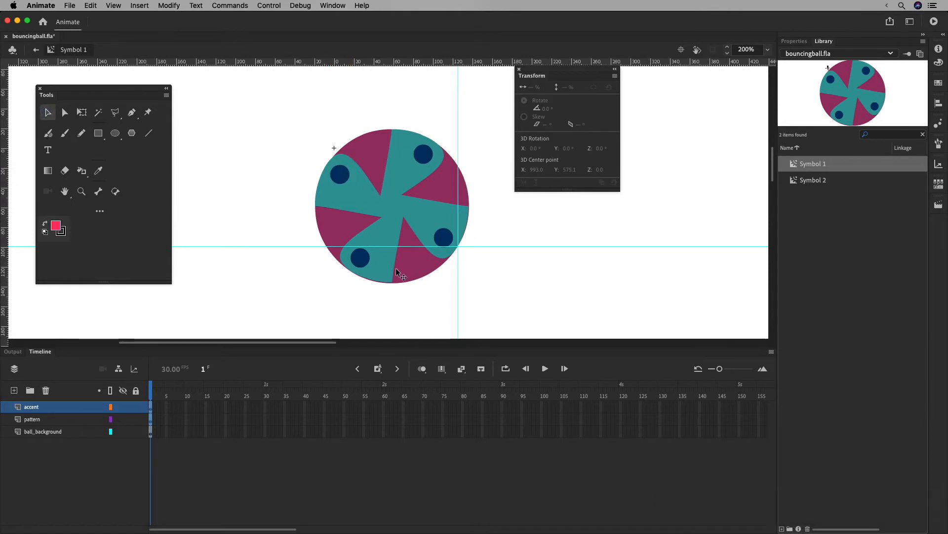
# Examine what the pattern, accent and ball_background layers contain by selecting each layer in turn.
pyautogui.click(44, 419)
pyautogui.click(45, 406)
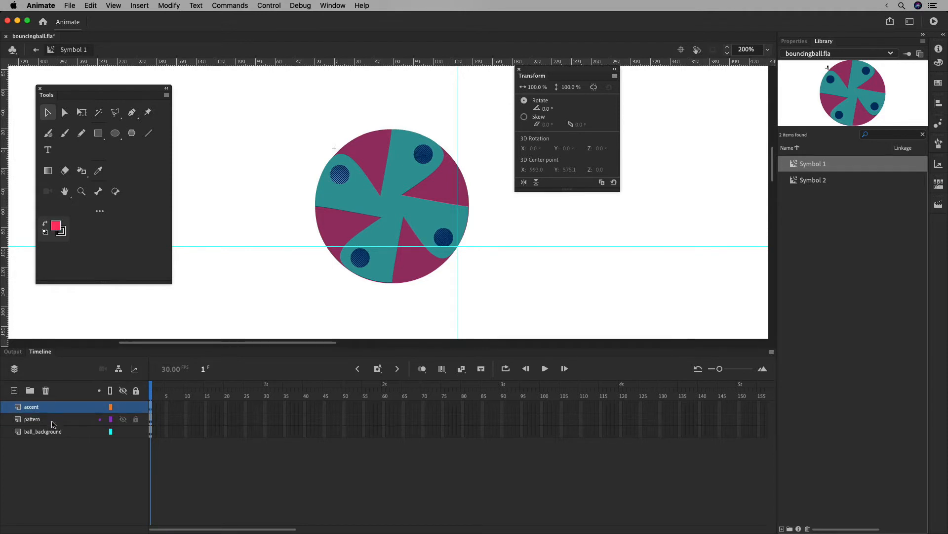
pyautogui.click(51, 419)
pyautogui.click(82, 432)
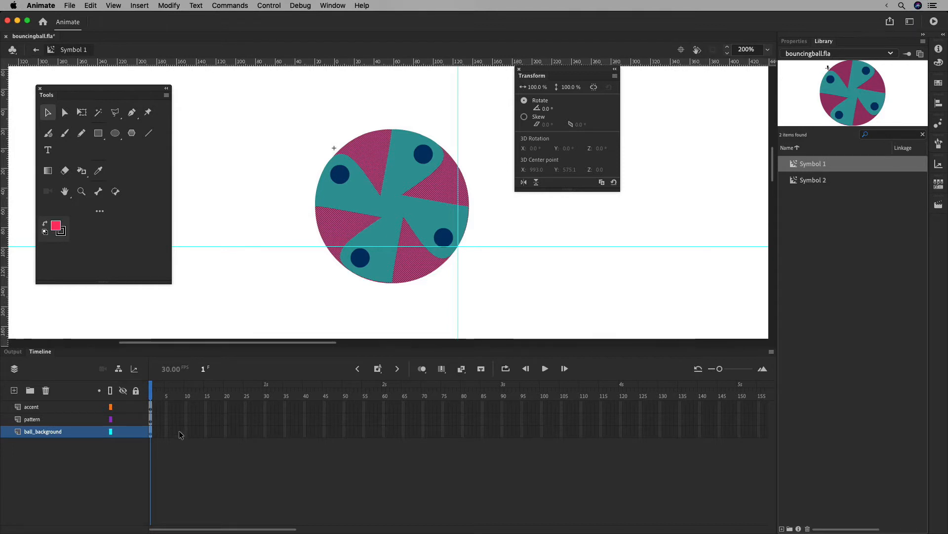
# Return to the main scene and swap the tweened ball at frame 1 for Symbol 1, scrubbing the timeline to check it.
pyautogui.click(36, 51)
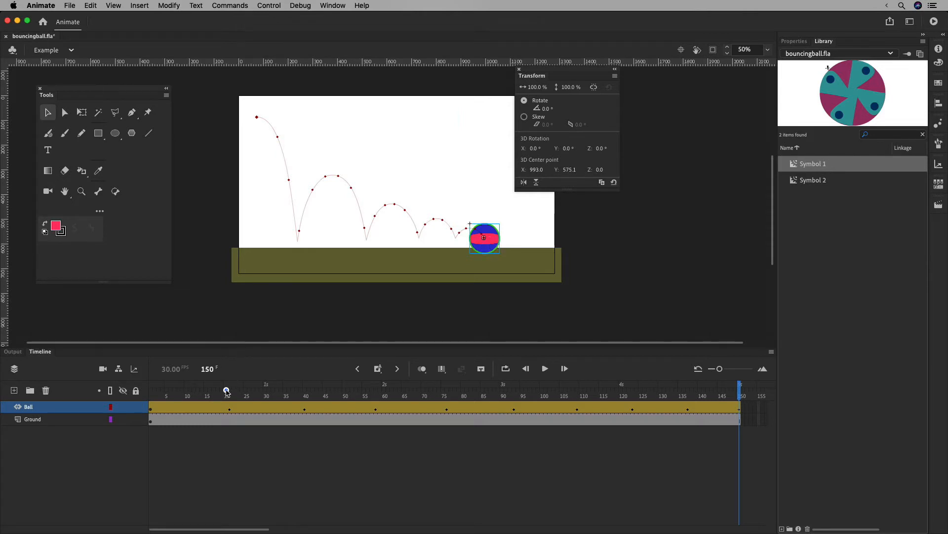
pyautogui.moveTo(227, 388); pyautogui.dragTo(150, 388)
pyautogui.click(260, 115)
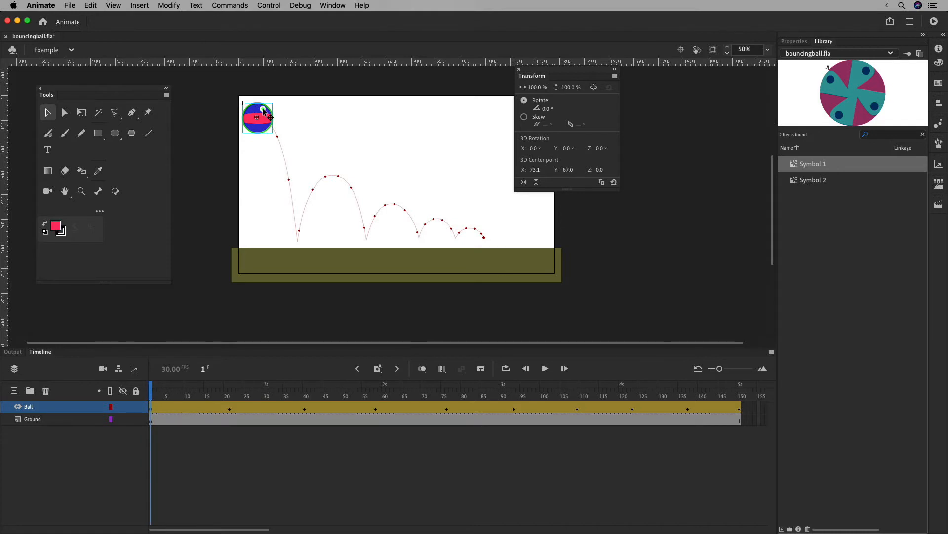
pyautogui.rightClick(264, 113)
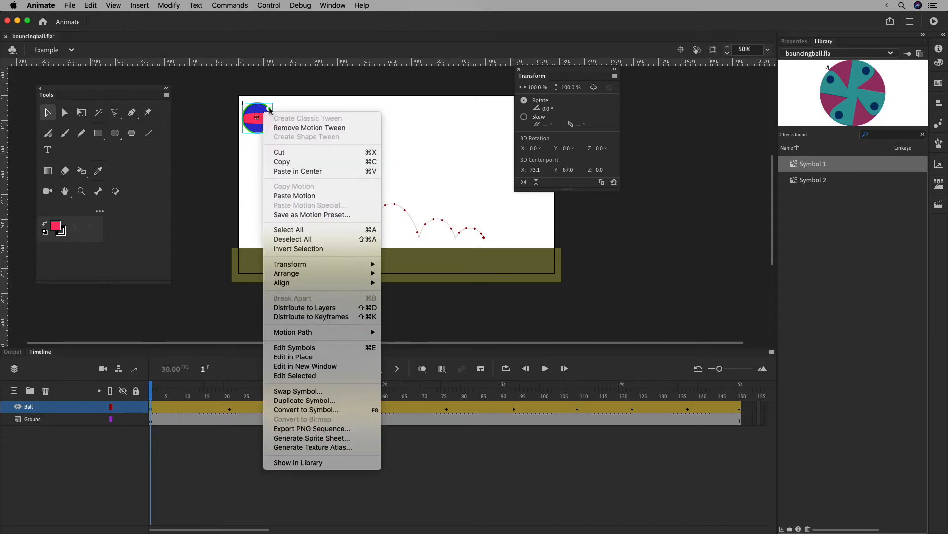
pyautogui.click(344, 390)
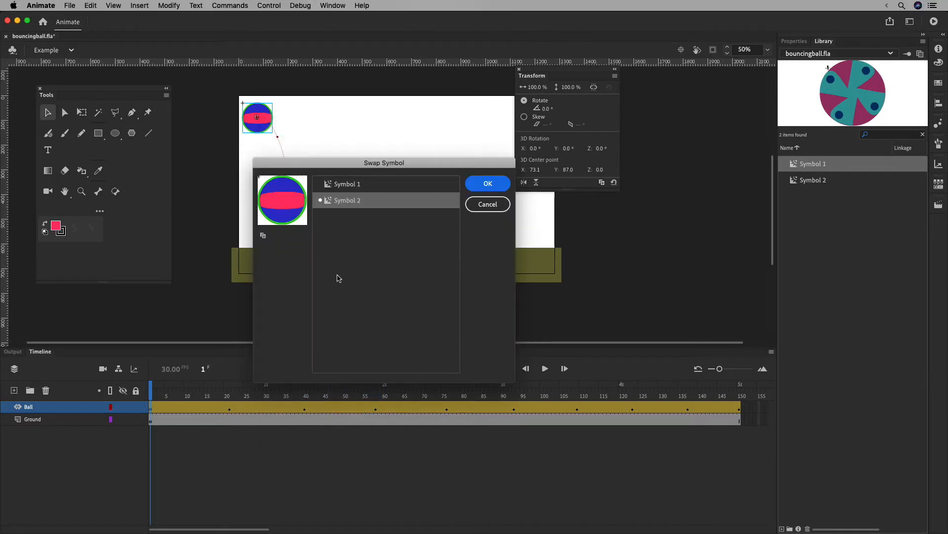
pyautogui.click(353, 189)
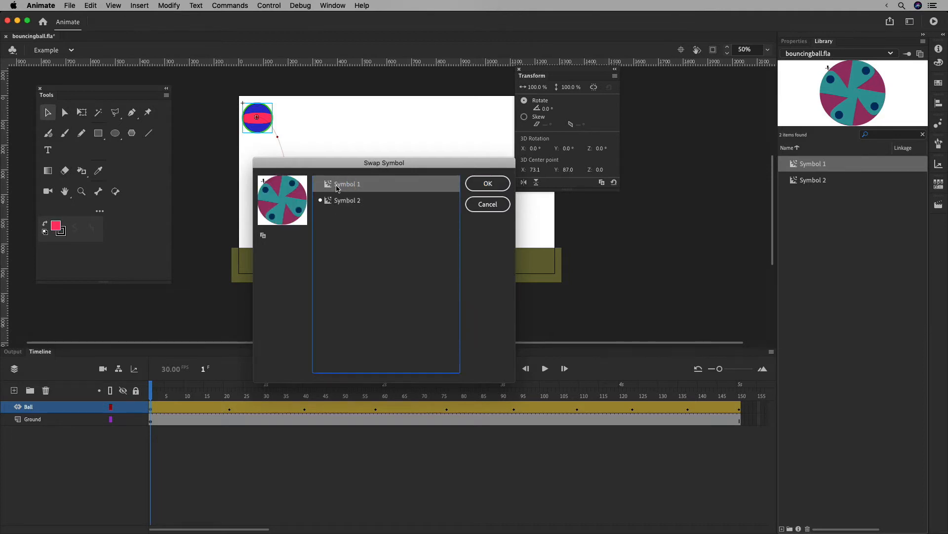
pyautogui.click(488, 183)
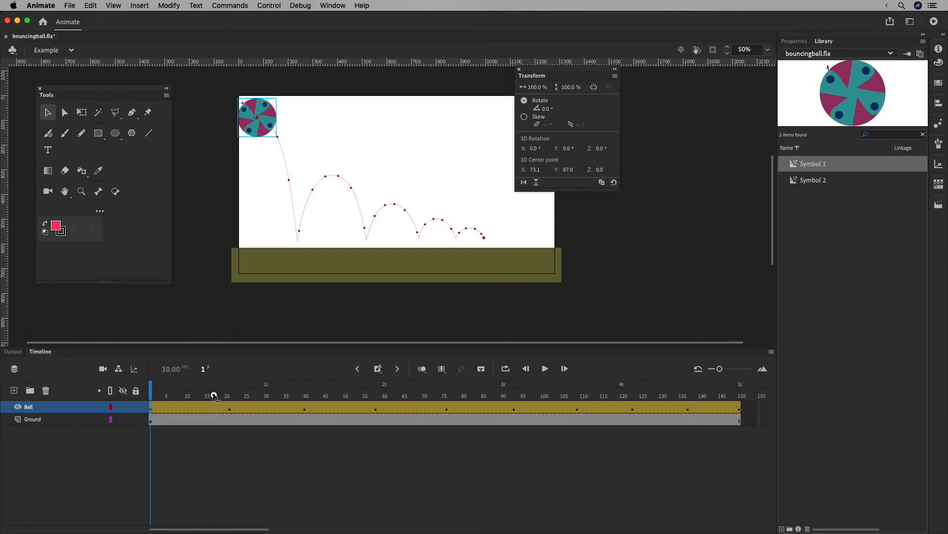
pyautogui.moveTo(205, 368); pyautogui.dragTo(133, 400)
# Widen the ball's motion path horizontally from its centre with Free Transform and shift it right so the ball starts near the stage's left edge.
pyautogui.click(82, 112)
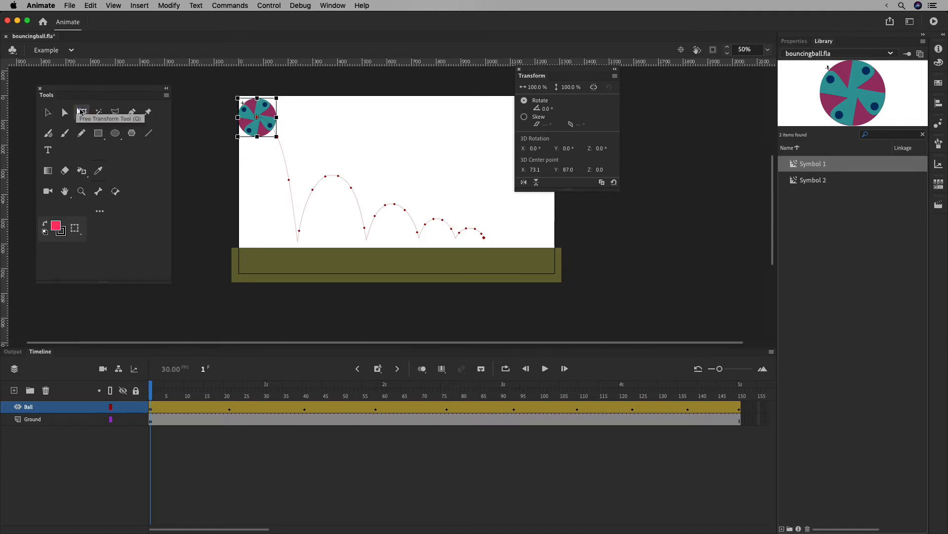
pyautogui.click(356, 199)
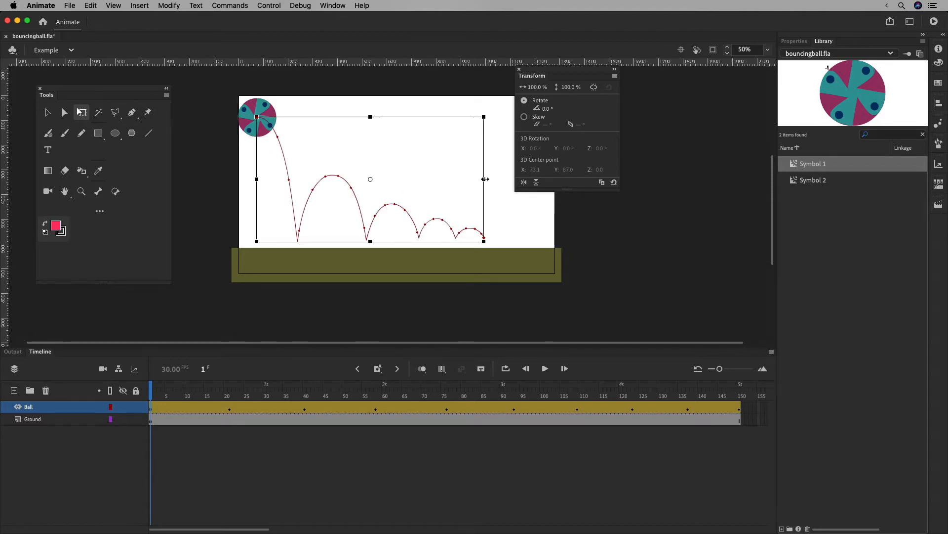
pyautogui.moveTo(484, 178); pyautogui.dragTo(512, 179)
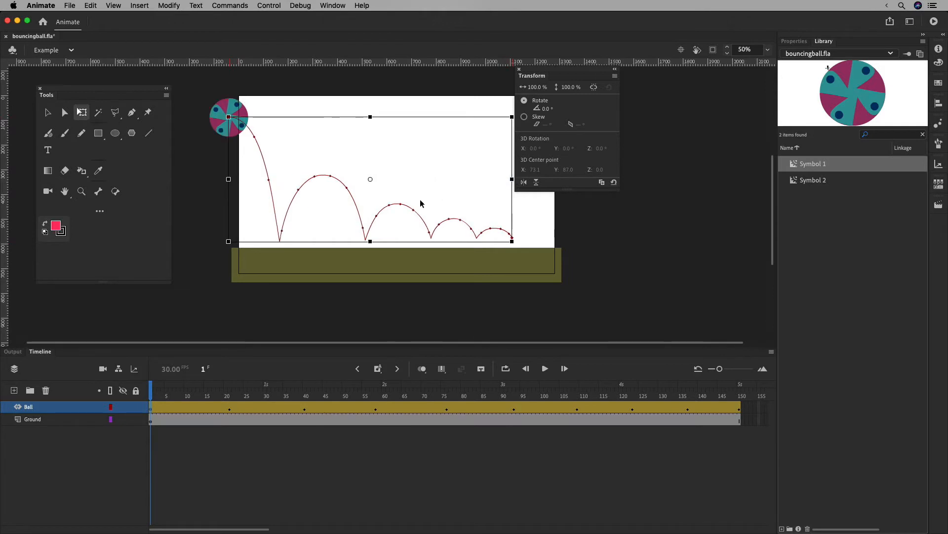
pyautogui.moveTo(412, 211); pyautogui.dragTo(415, 211)
pyautogui.moveTo(426, 210); pyautogui.dragTo(429, 211)
pyautogui.click(567, 259)
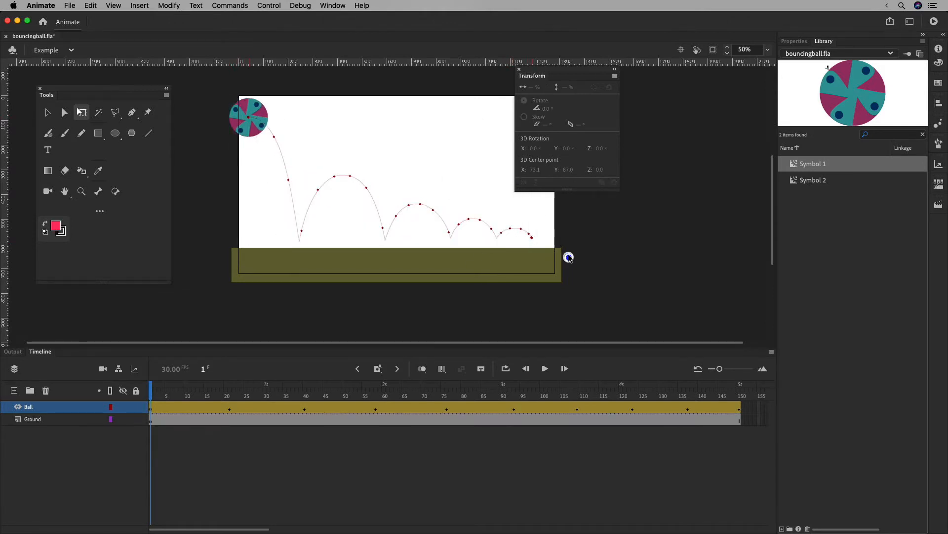
# Anchor the motion path's transformation point at its left edge and stretch the path slightly toward the stage's right edge.
pyautogui.click(489, 224)
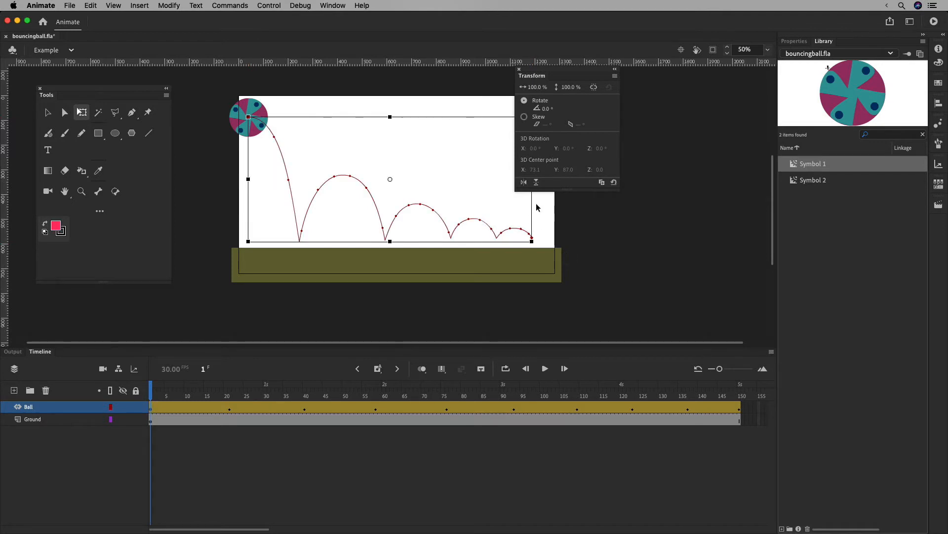
pyautogui.moveTo(539, 74); pyautogui.dragTo(667, 90)
pyautogui.moveTo(532, 179); pyautogui.dragTo(484, 174)
pyautogui.press('super+z')
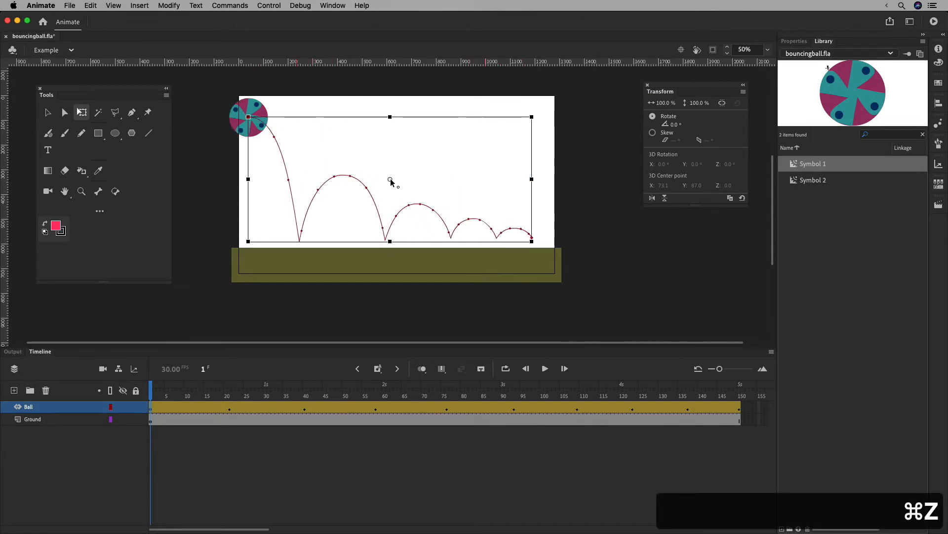
pyautogui.click(248, 180)
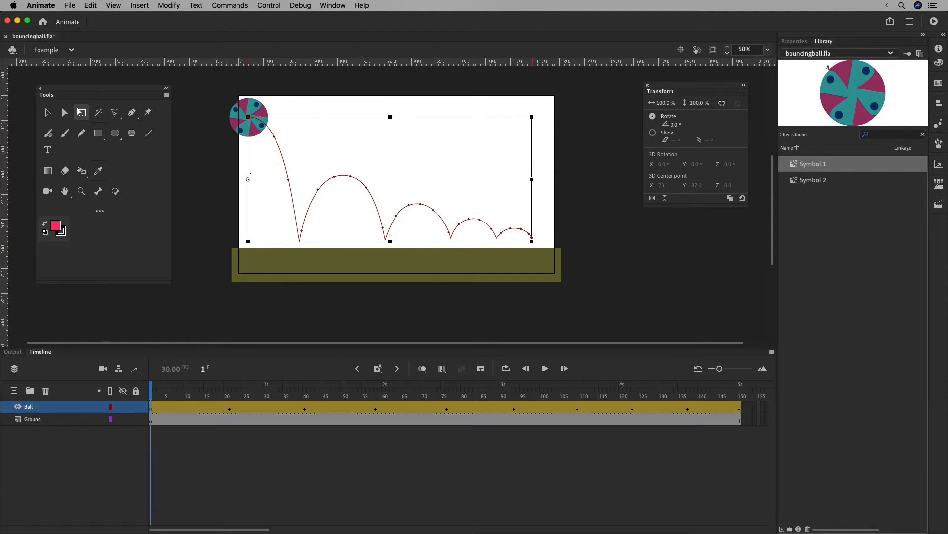
pyautogui.moveTo(532, 179); pyautogui.dragTo(540, 179)
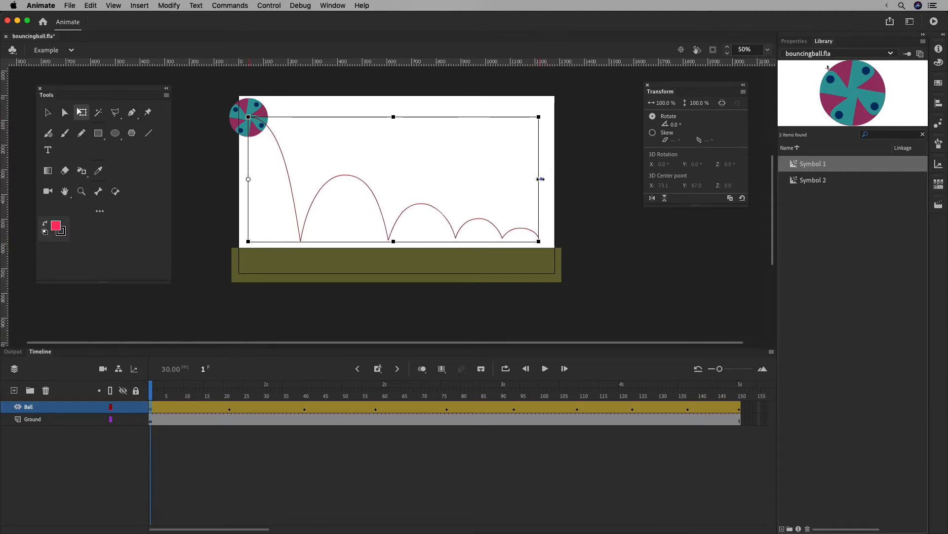
pyautogui.click(49, 112)
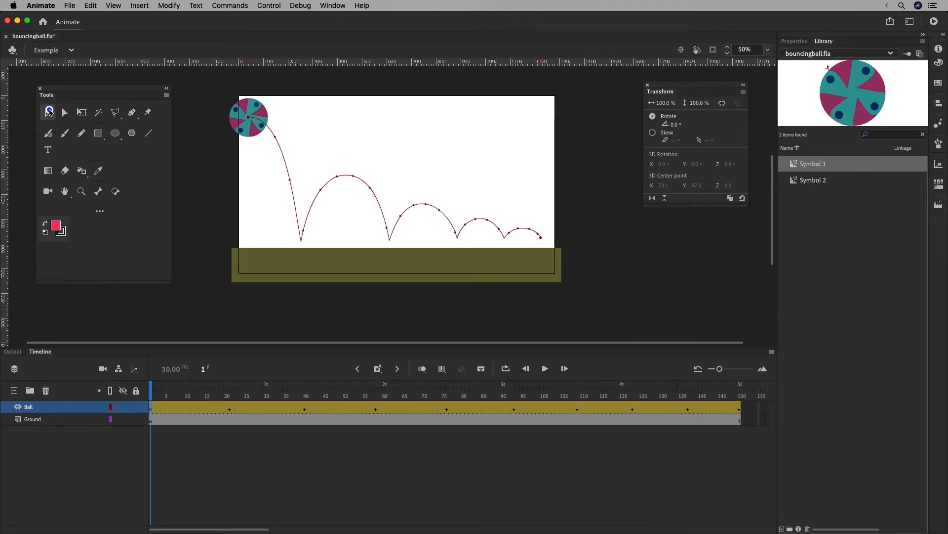
pyautogui.click(596, 202)
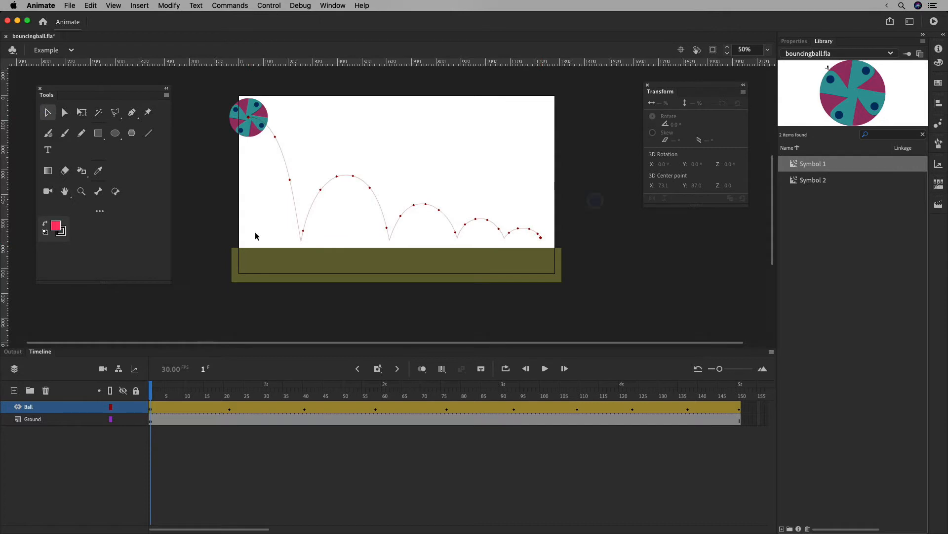
# Play the bouncing ball animation along the widened path and return to the ball at frame 1.
pyautogui.click(492, 222)
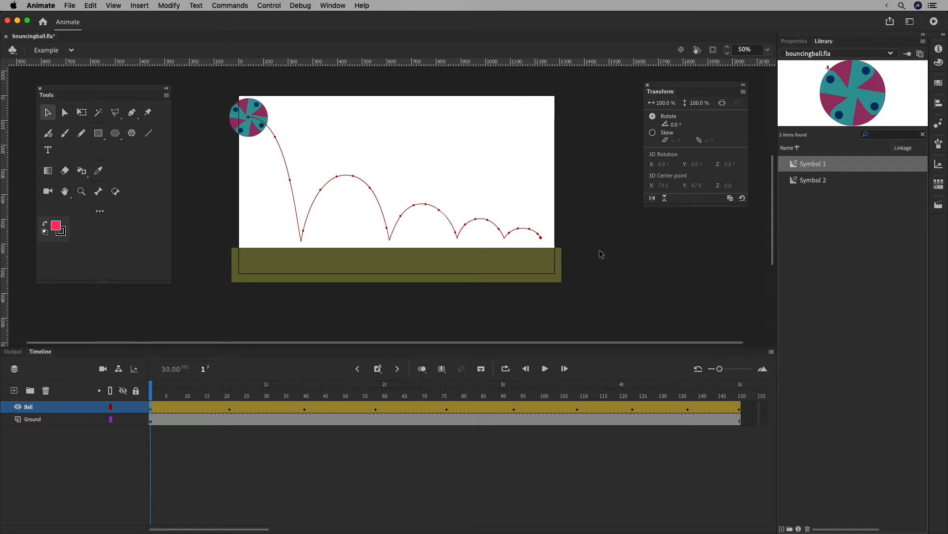
pyautogui.click(545, 369)
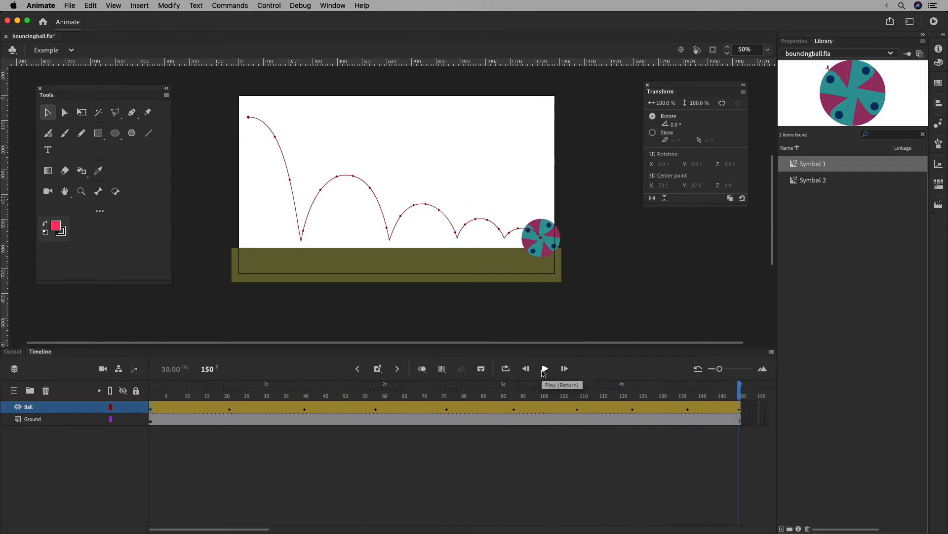
pyautogui.moveTo(197, 395); pyautogui.dragTo(136, 396)
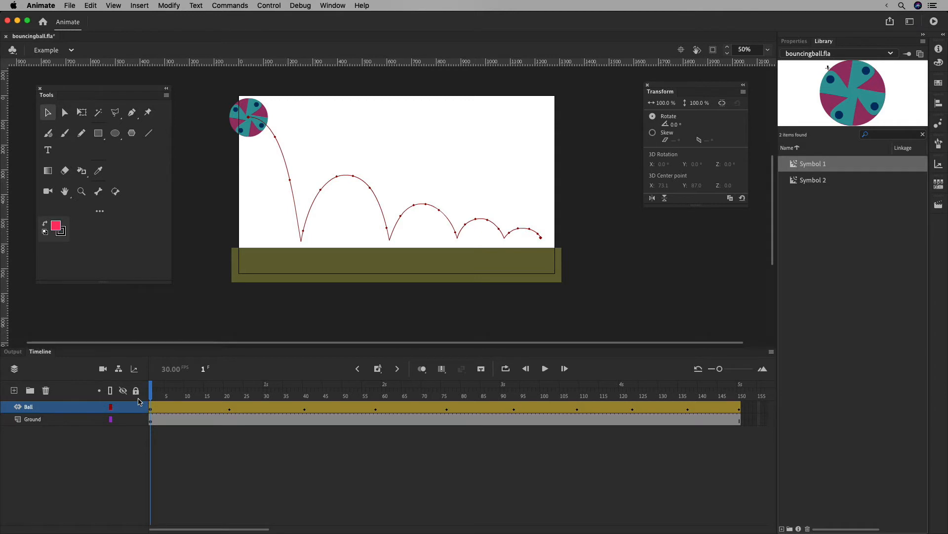
pyautogui.click(256, 112)
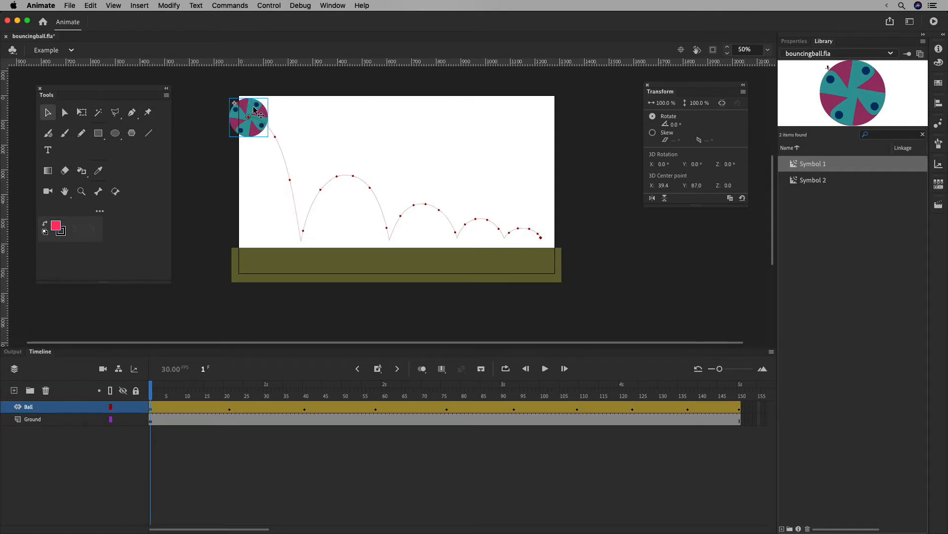
# Duplicate the Ball layer's first ground-contact keyframe at frame 21 to frame 22 and compare the two frames.
pyautogui.moveTo(227, 395); pyautogui.dragTo(231, 397)
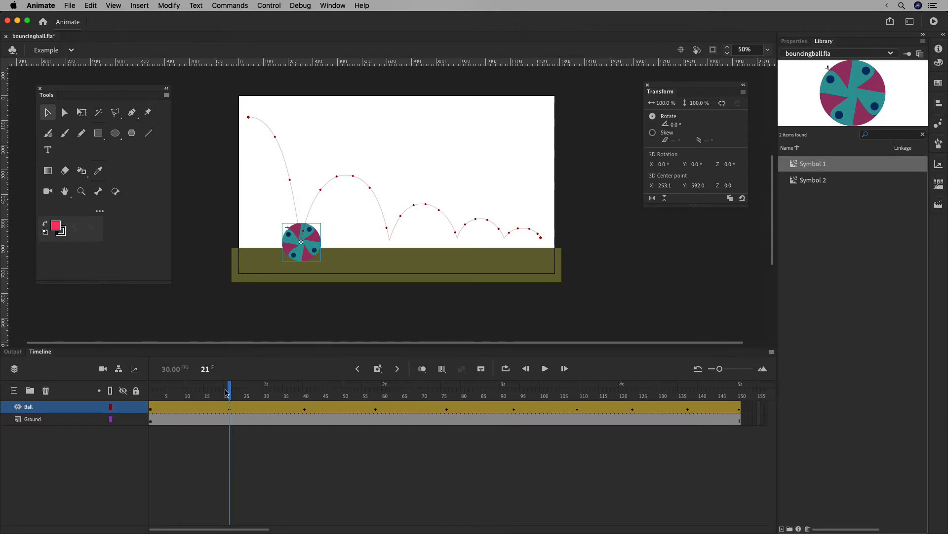
pyautogui.click(233, 414)
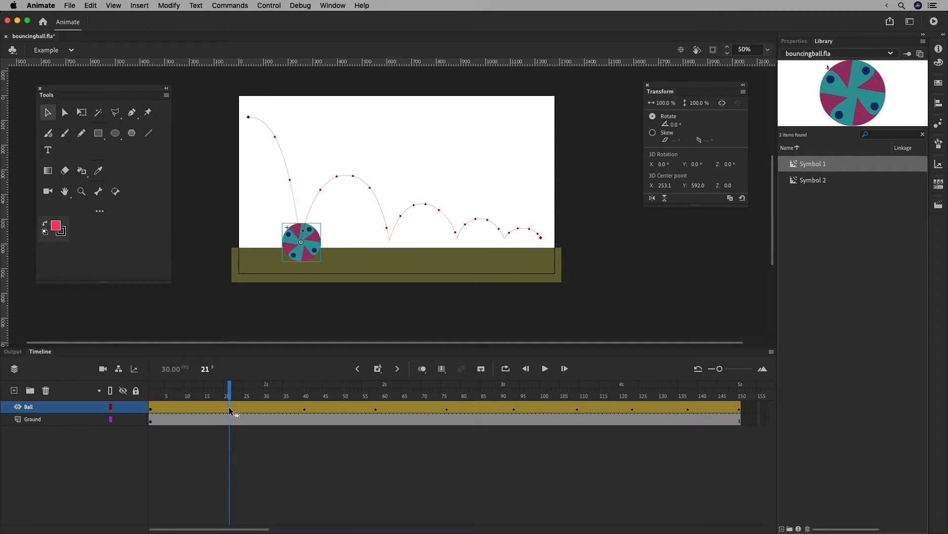
pyautogui.press('alt')
pyautogui.moveTo(231, 407); pyautogui.dragTo(230, 393)
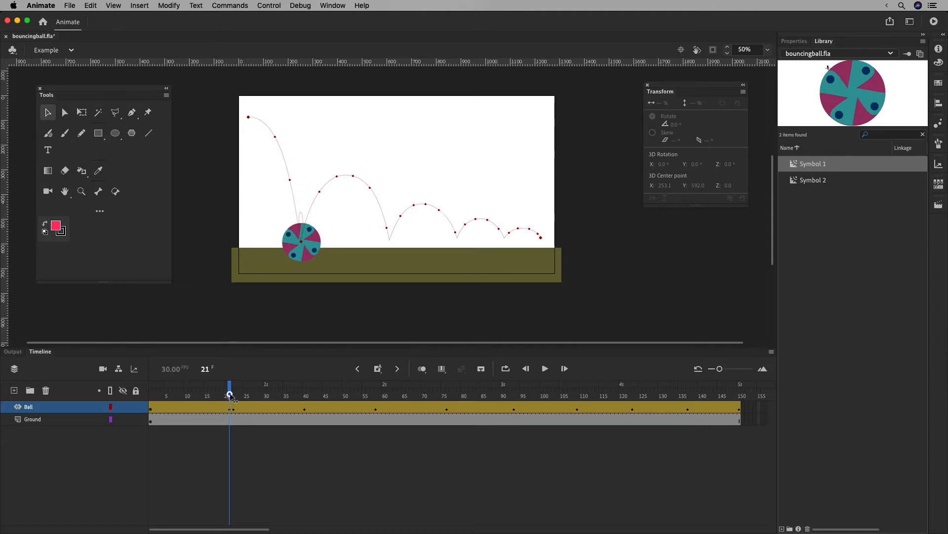
pyautogui.moveTo(229, 393); pyautogui.dragTo(230, 392)
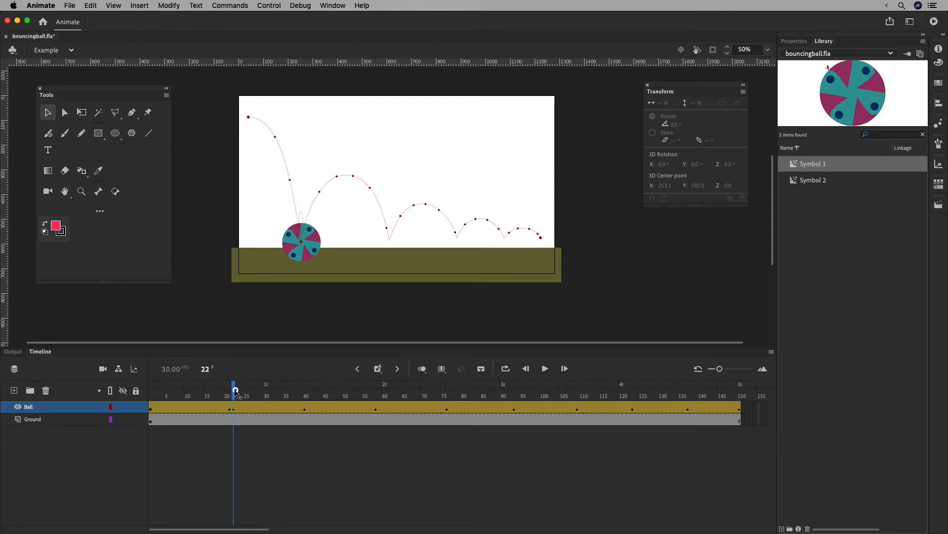
# Duplicate the Ball layer's ground-contact keyframes at frames 58, 93 and 123 to frames 59, 94 and 124, and play the animation from frame 1.
pyautogui.click(373, 398)
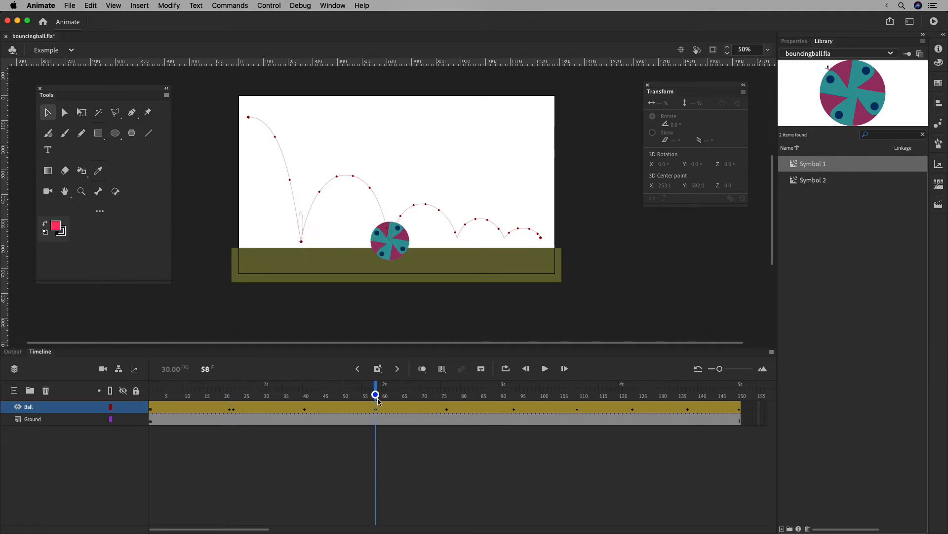
pyautogui.click(376, 408)
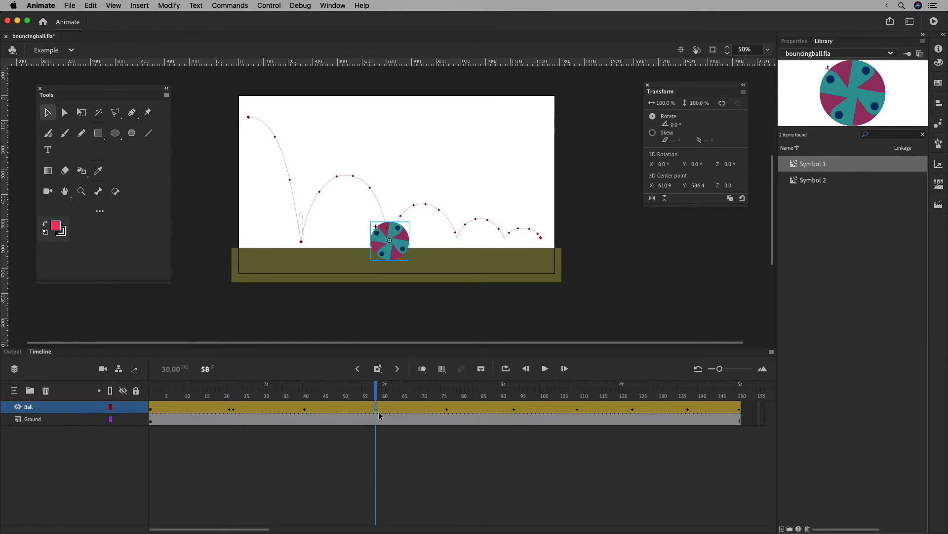
pyautogui.moveTo(377, 411); pyautogui.dragTo(380, 411)
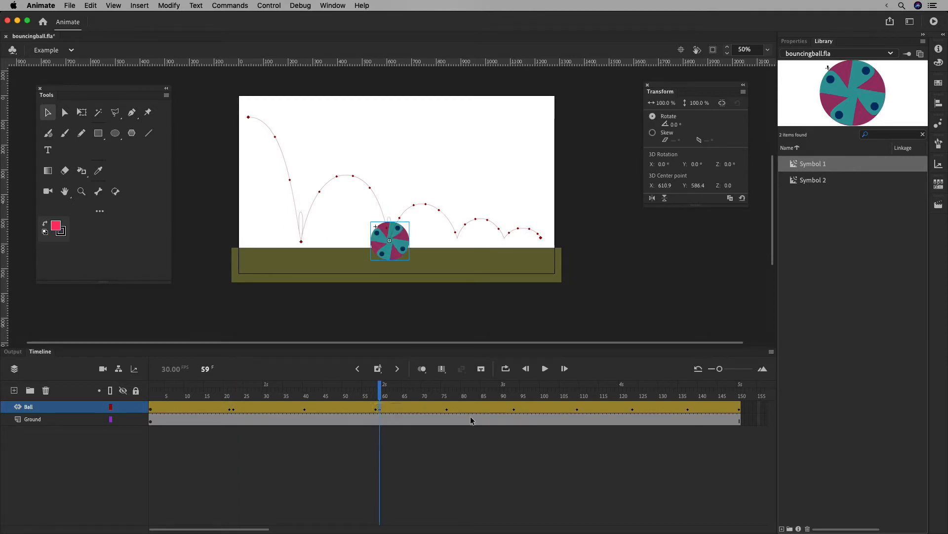
pyautogui.click(513, 407)
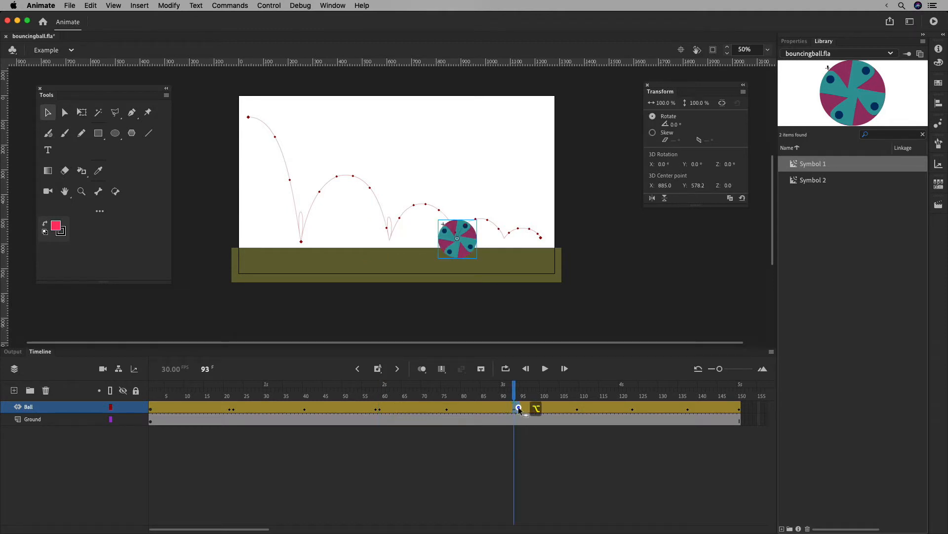
pyautogui.moveTo(514, 410); pyautogui.dragTo(518, 410)
pyautogui.click(634, 408)
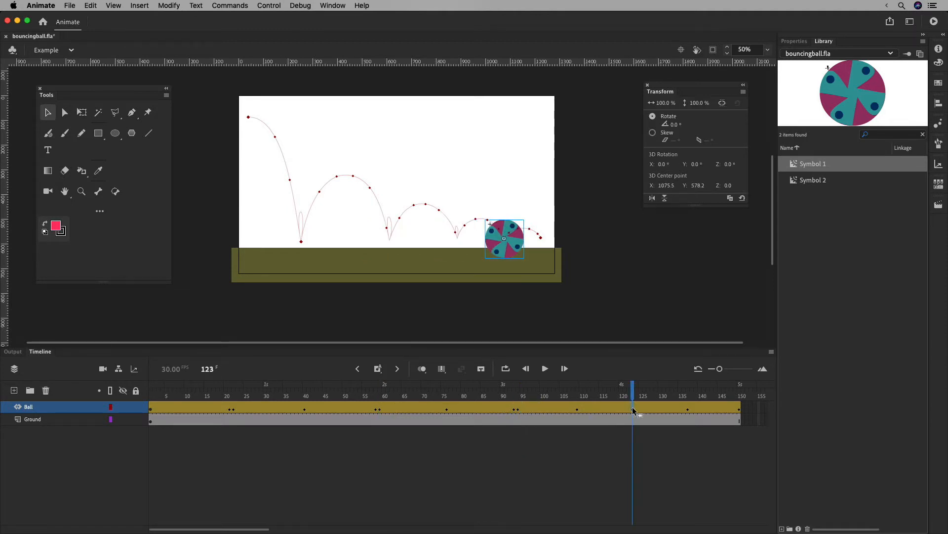
pyautogui.moveTo(635, 408); pyautogui.dragTo(123, 405)
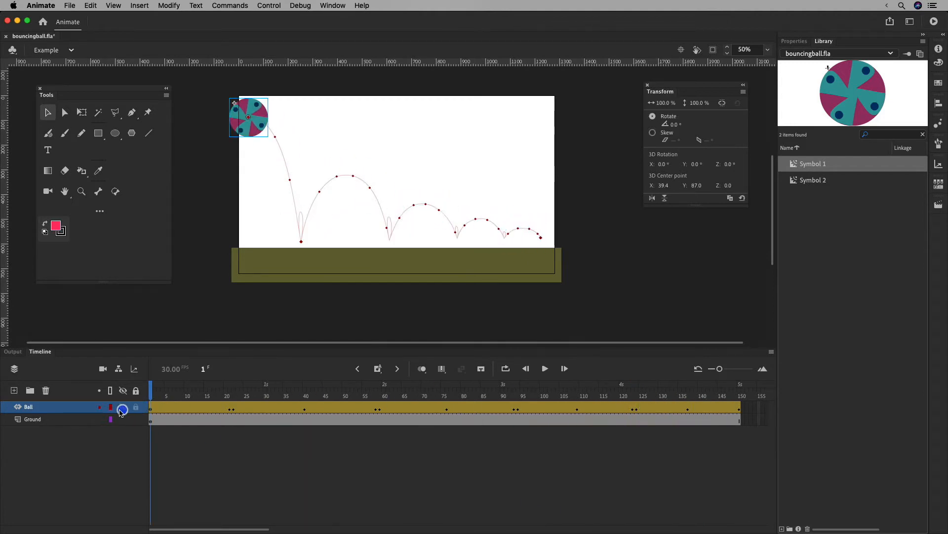
pyautogui.moveTo(225, 399); pyautogui.dragTo(139, 394)
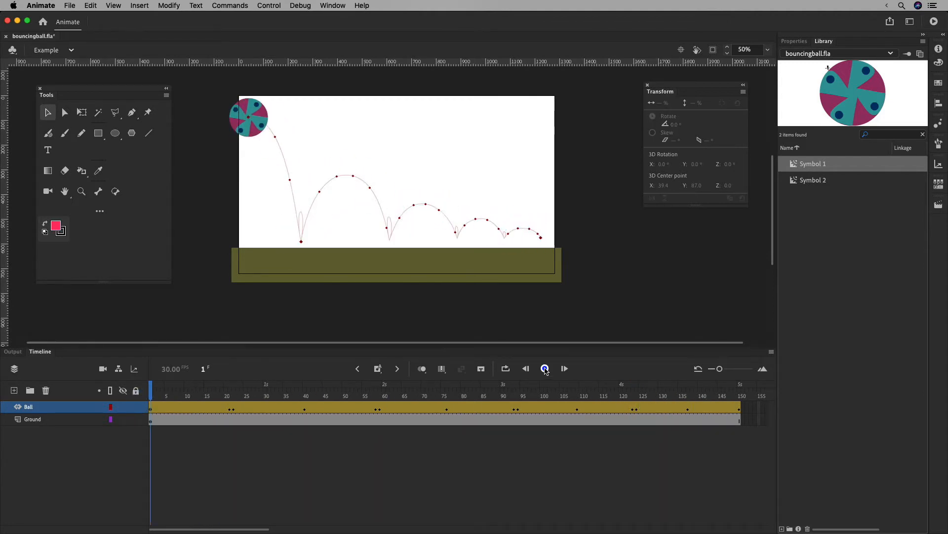
pyautogui.click(546, 369)
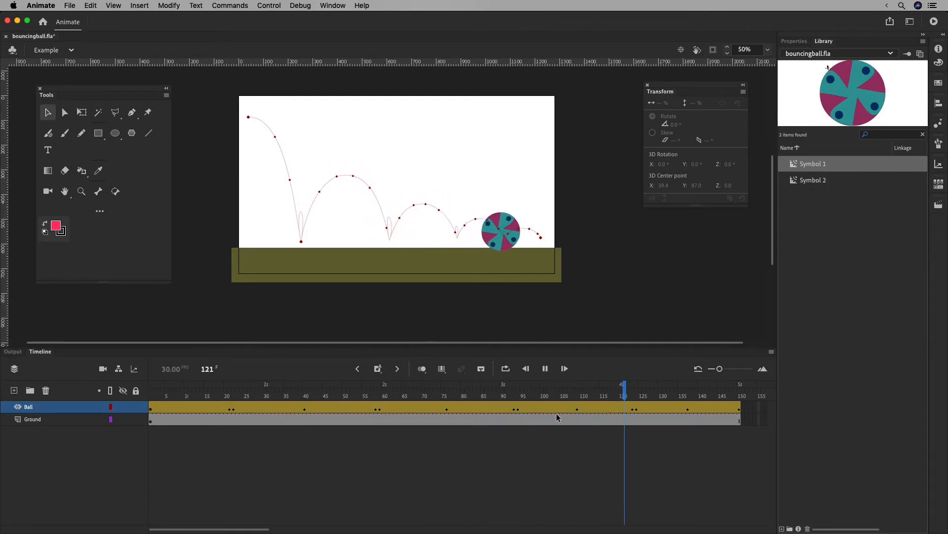
# Squash the ball at frame 22 with Free Transform to about 145% width and 58% height.
pyautogui.click(234, 395)
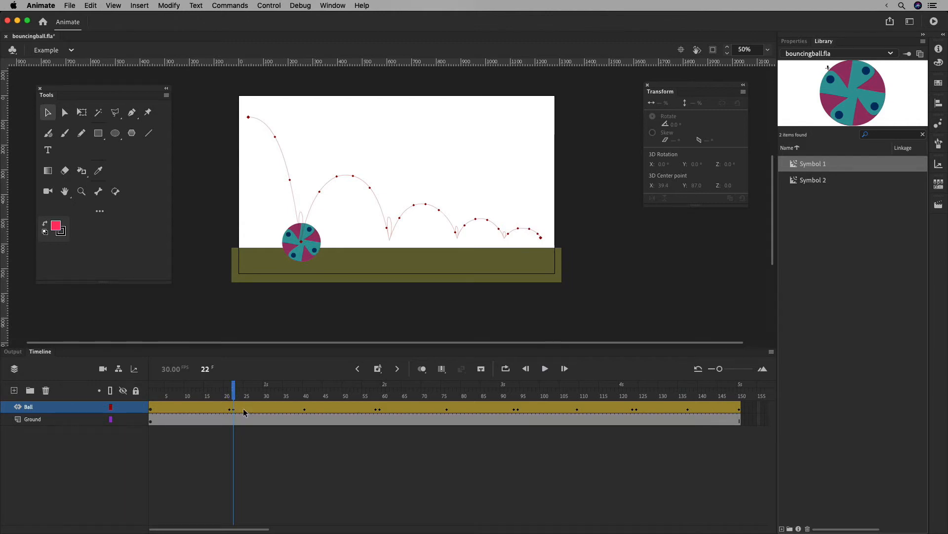
pyautogui.click(299, 249)
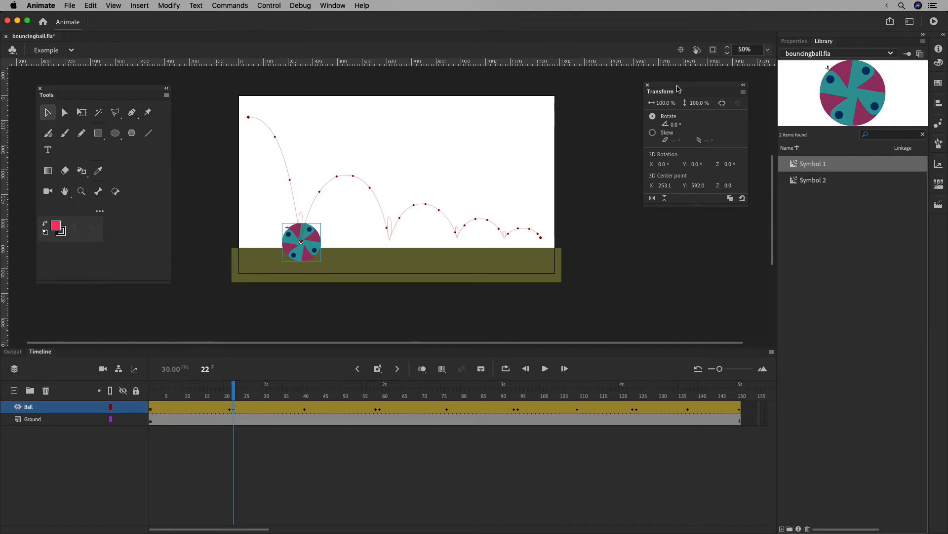
pyautogui.click(84, 114)
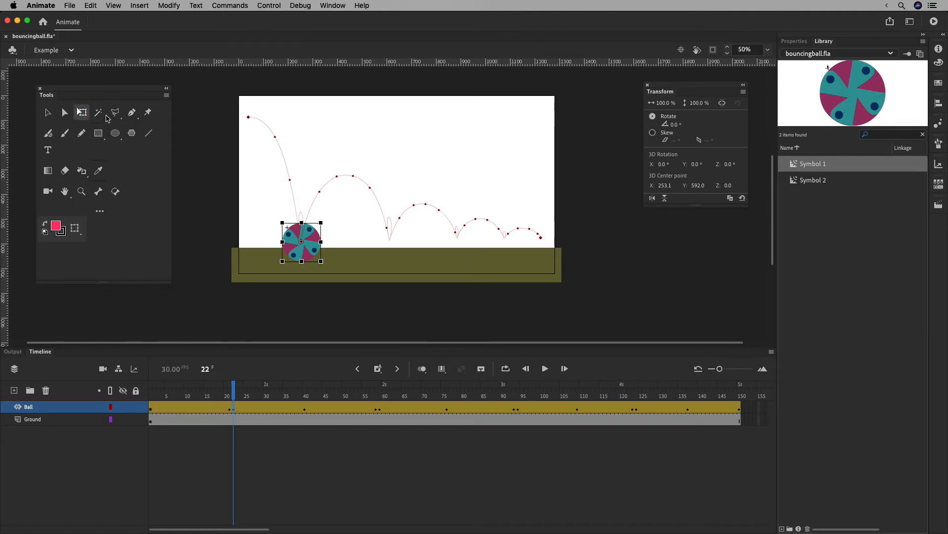
pyautogui.moveTo(302, 261); pyautogui.dragTo(329, 242)
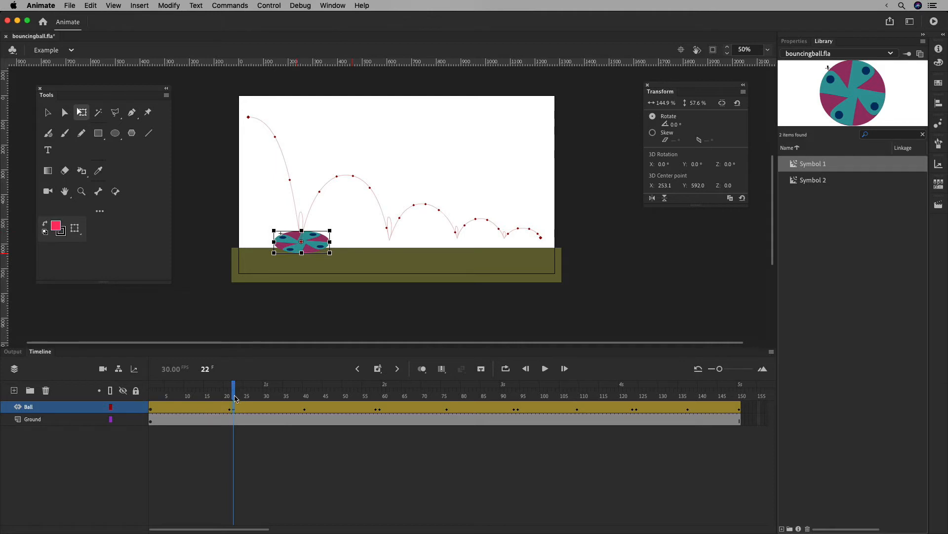
# Compare the ball's scale at frame 1 with its scale at frame 21, just before the squashed keyframe.
pyautogui.moveTo(235, 397); pyautogui.dragTo(141, 395)
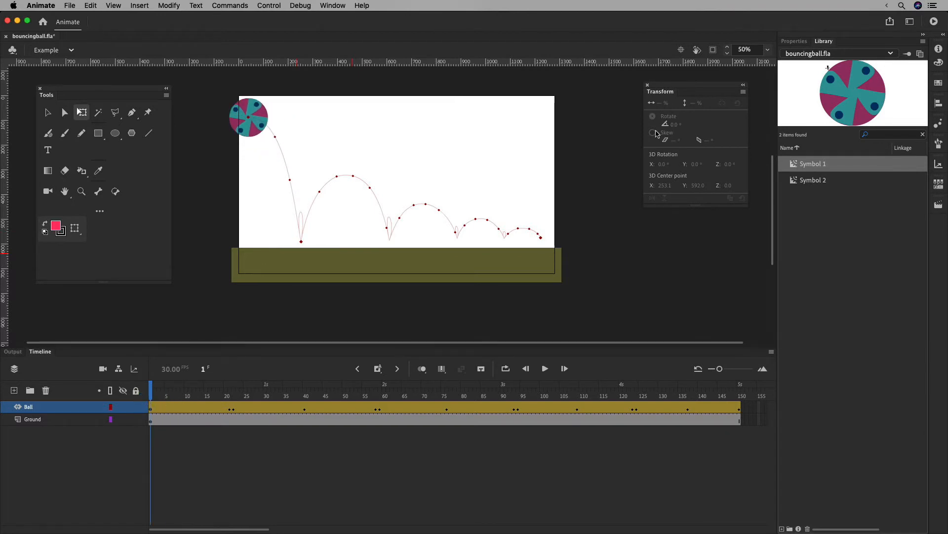
pyautogui.click(265, 112)
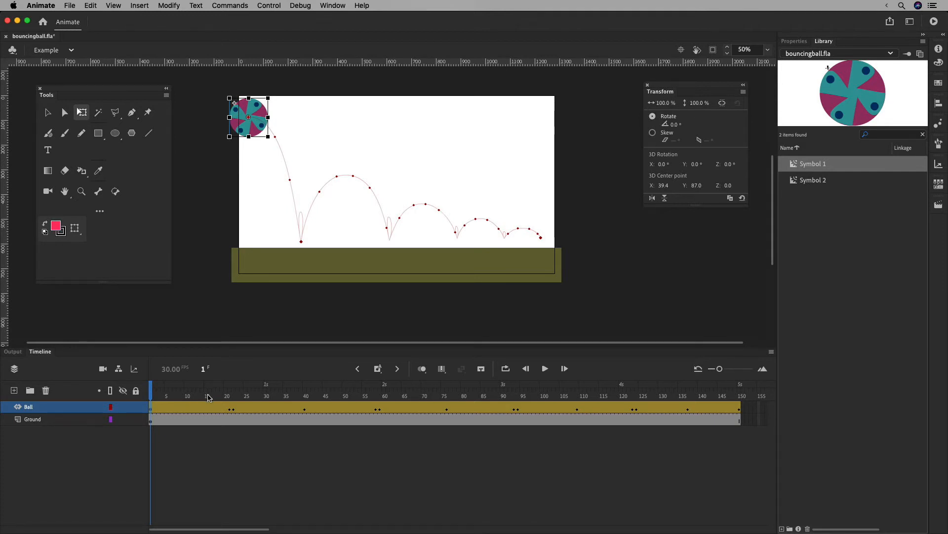
pyautogui.moveTo(208, 398); pyautogui.dragTo(230, 400)
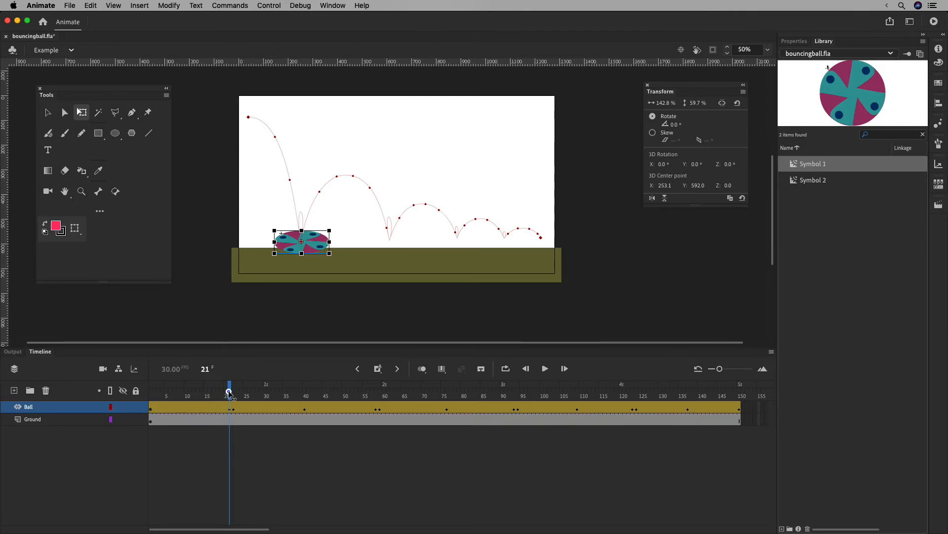
pyautogui.moveTo(228, 393)
pyautogui.mouseDown()
pyautogui.moveTo(220, 393)
pyautogui.moveTo(230, 391)
pyautogui.mouseUp()
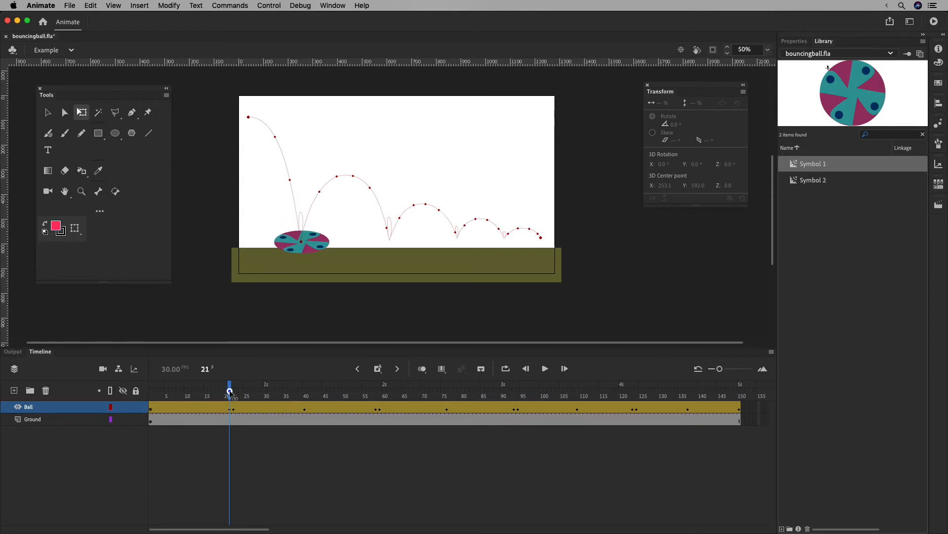
# Set the ball's scale at frame 19 to 50% width and 150% height.
pyautogui.moveTo(230, 392); pyautogui.dragTo(223, 391)
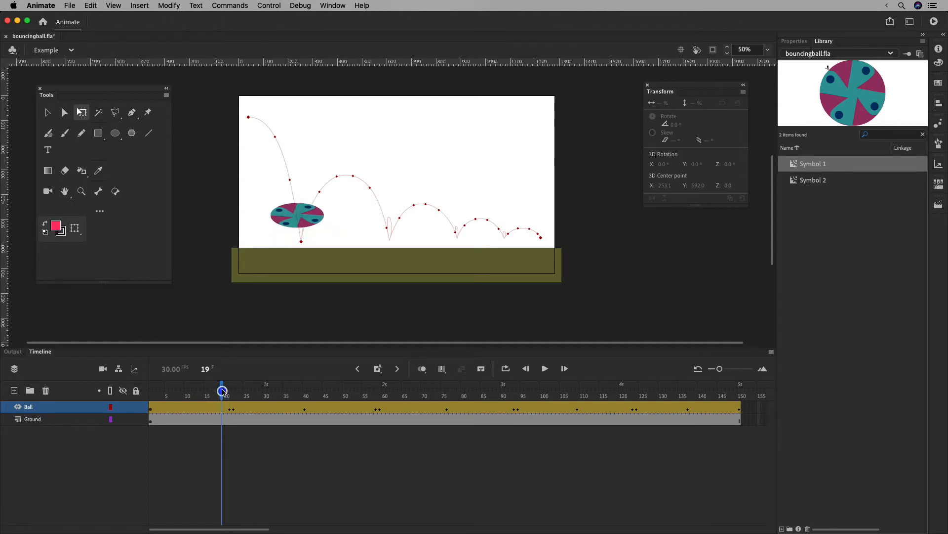
pyautogui.click(297, 215)
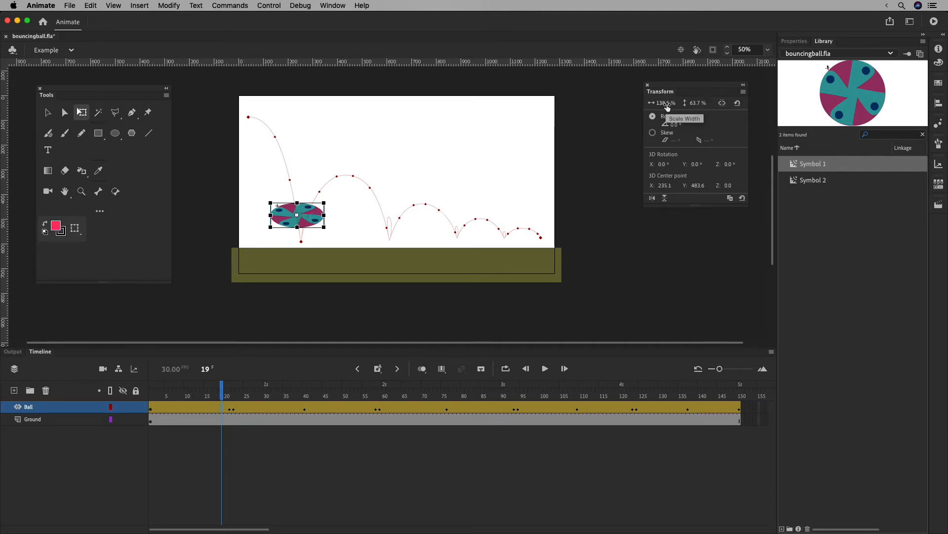
pyautogui.moveTo(667, 106); pyautogui.dragTo(651, 102)
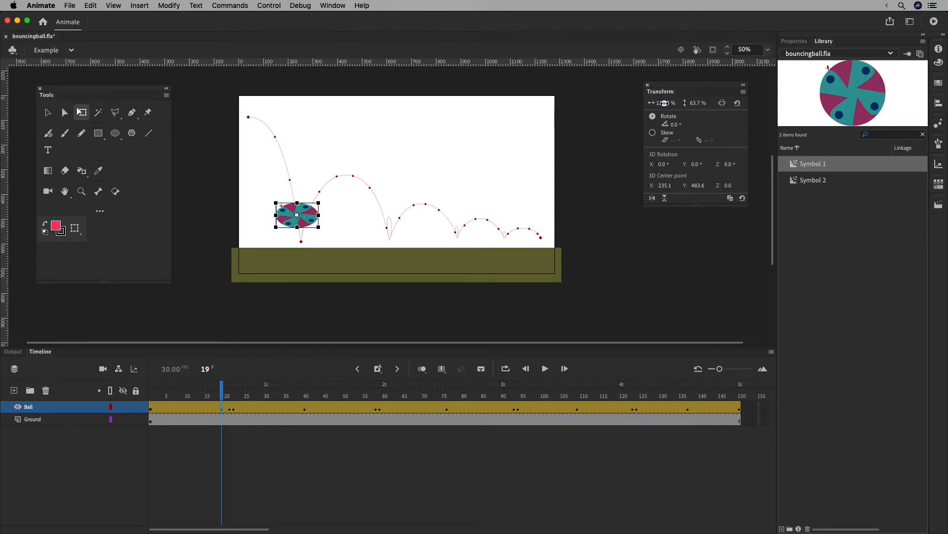
pyautogui.click(667, 103)
pyautogui.write('50')
pyautogui.press('Tab')
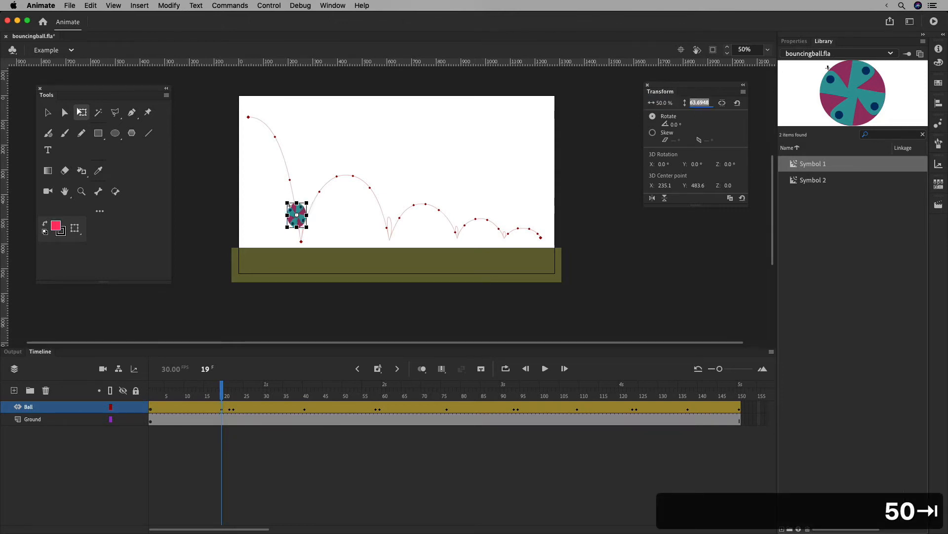
pyautogui.write('150')
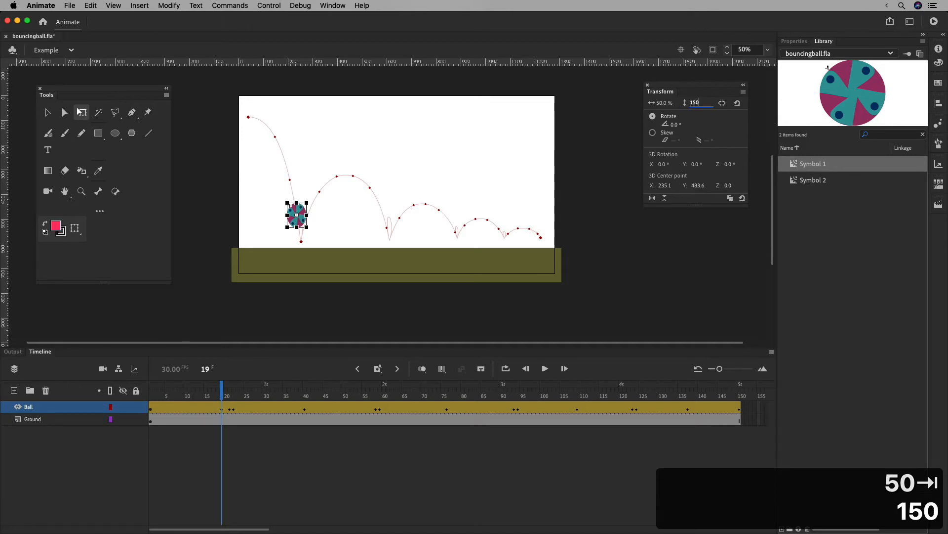
pyautogui.press('Tab')
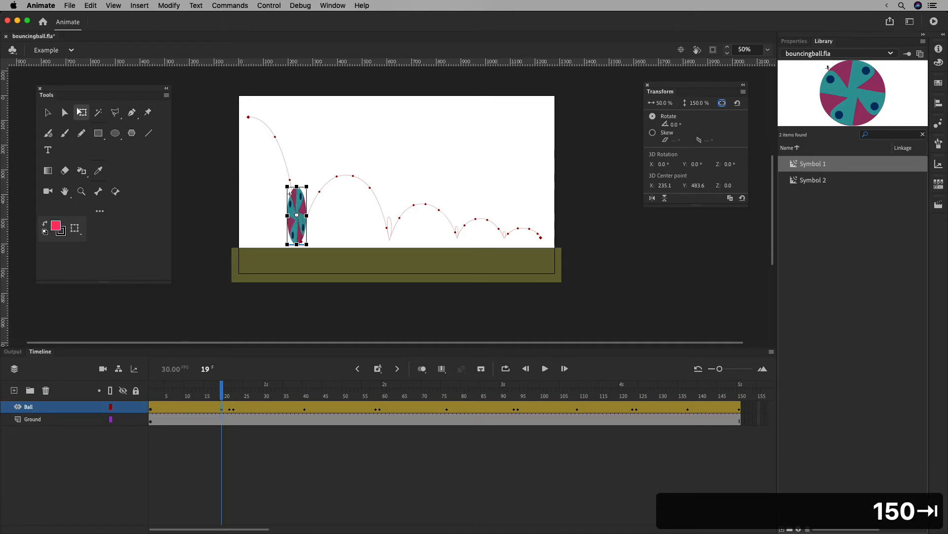
# Reshape the ball at frame 19 to about 75% width and 108% height and rotate it to -15°.
pyautogui.moveTo(298, 181); pyautogui.dragTo(312, 214)
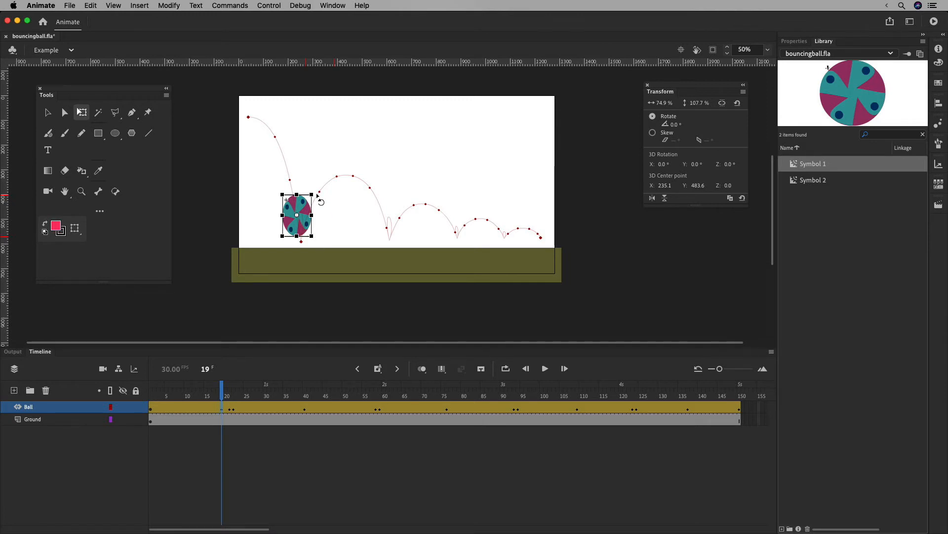
pyautogui.moveTo(317, 194); pyautogui.dragTo(314, 195)
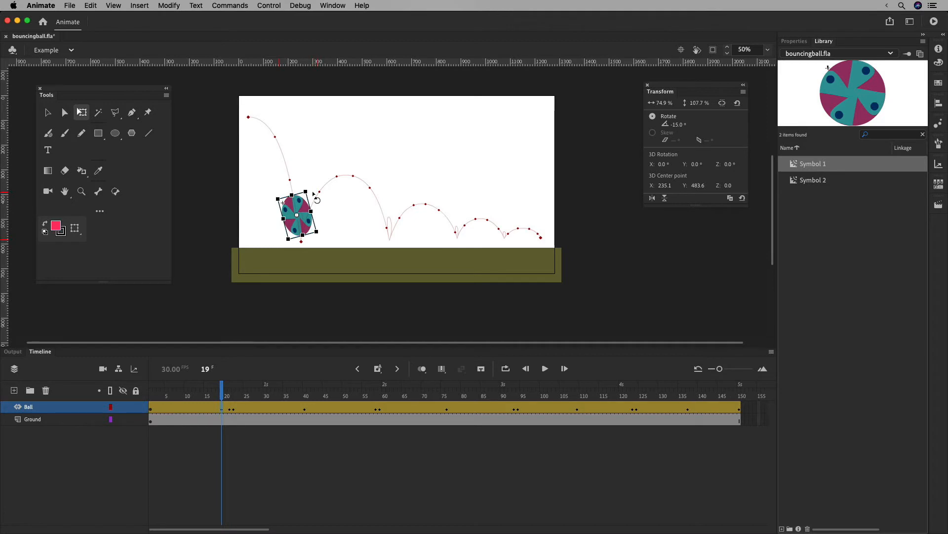
# Rotate the squashed ball at frame 22 back to 0° so it lies flat on the ground.
pyautogui.moveTo(222, 394)
pyautogui.mouseDown()
pyautogui.moveTo(188, 394)
pyautogui.moveTo(233, 394)
pyautogui.mouseUp()
pyautogui.click(313, 237)
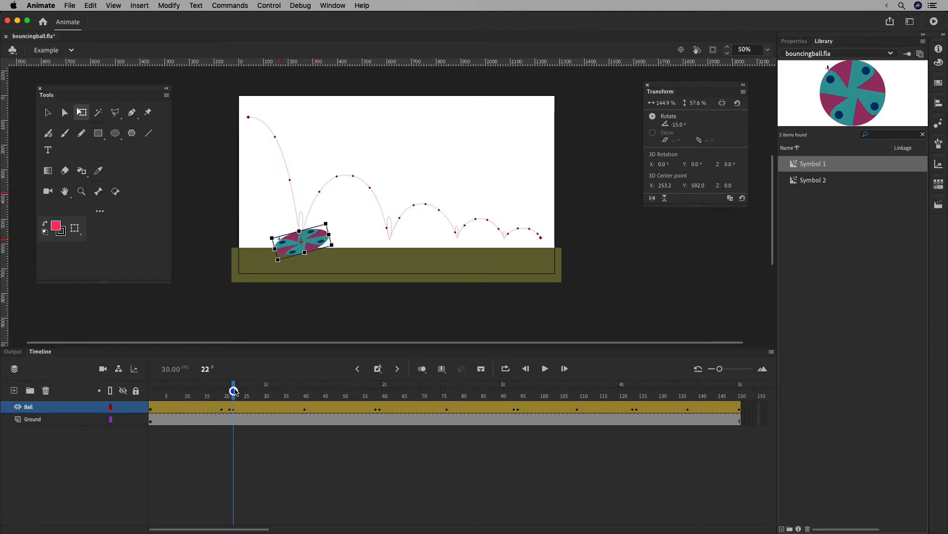
pyautogui.moveTo(336, 226); pyautogui.dragTo(330, 236)
# Rotate the ball at frame 1 to -60° with Free Transform.
pyautogui.moveTo(233, 393); pyautogui.dragTo(151, 391)
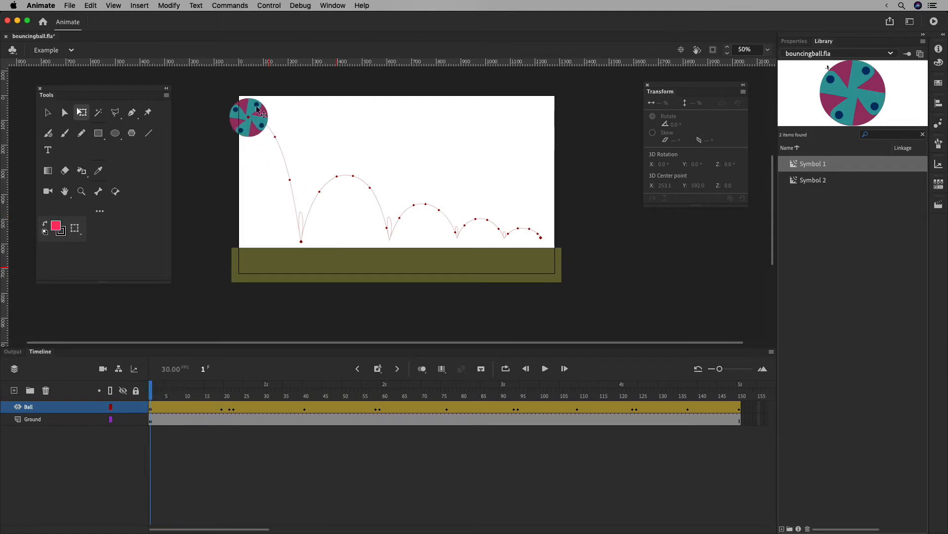
pyautogui.click(261, 111)
pyautogui.moveTo(277, 104); pyautogui.dragTo(250, 75)
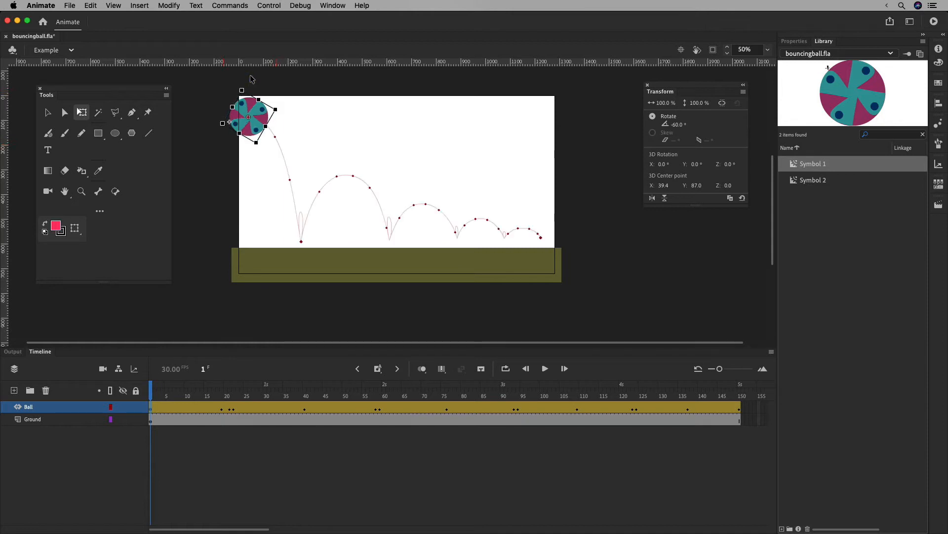
# Widen the tilted ball at frame 19 to about 92% width.
pyautogui.moveTo(154, 393); pyautogui.dragTo(223, 397)
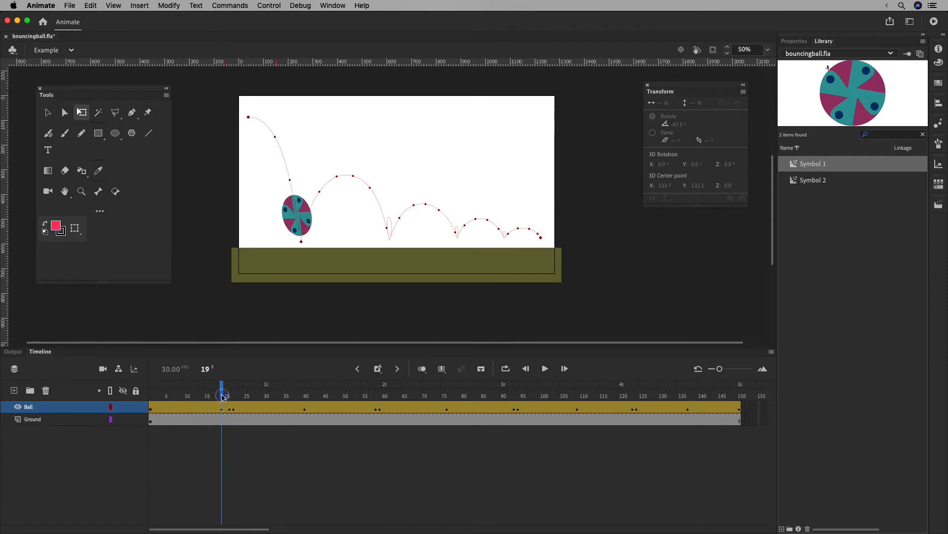
pyautogui.click(297, 202)
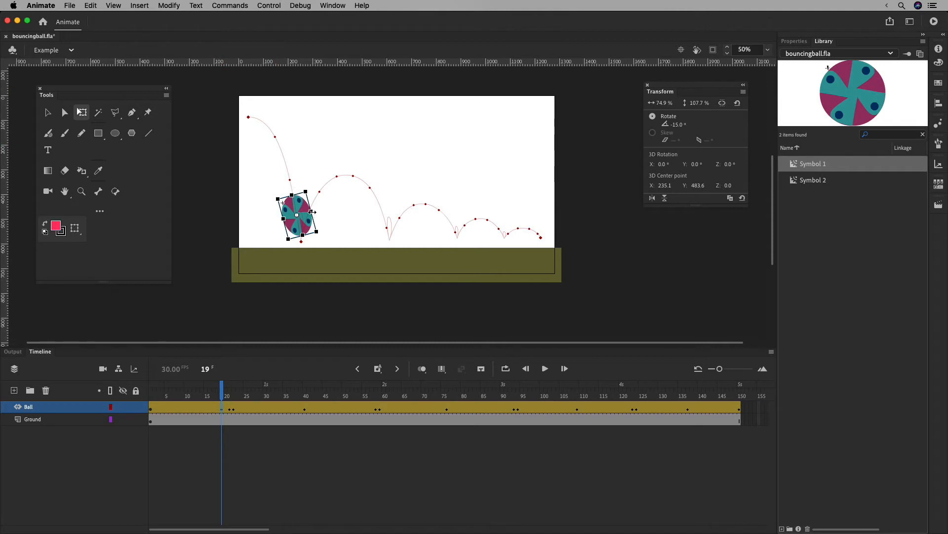
pyautogui.moveTo(312, 210); pyautogui.dragTo(315, 210)
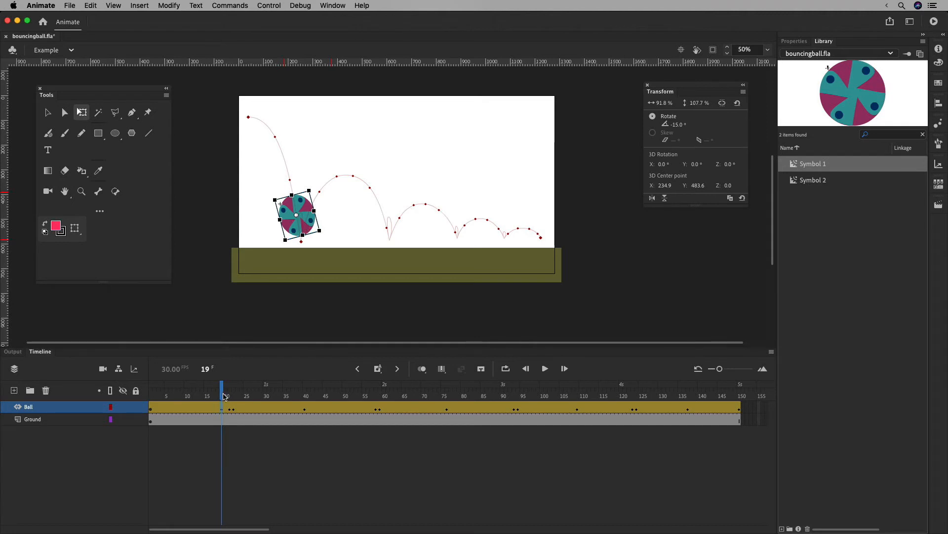
# Set the ball's scale at frame 21 to 100% width and 100% height, and select the squashed ball at frame 22.
pyautogui.moveTo(222, 395)
pyautogui.mouseDown()
pyautogui.moveTo(214, 395)
pyautogui.moveTo(233, 396)
pyautogui.moveTo(212, 396)
pyautogui.moveTo(229, 395)
pyautogui.mouseUp()
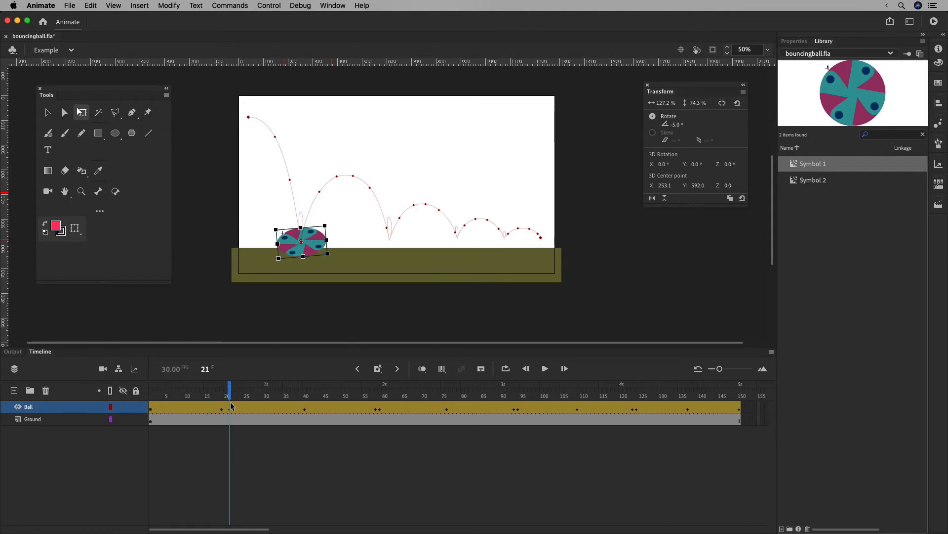
pyautogui.click(666, 103)
pyautogui.write('100')
pyautogui.press('Tab')
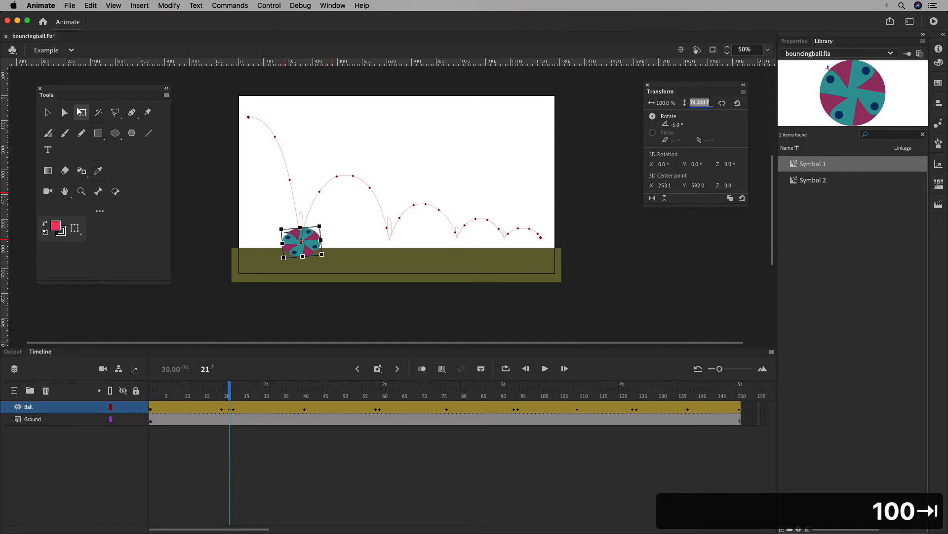
pyautogui.write('100')
pyautogui.press('Tab')
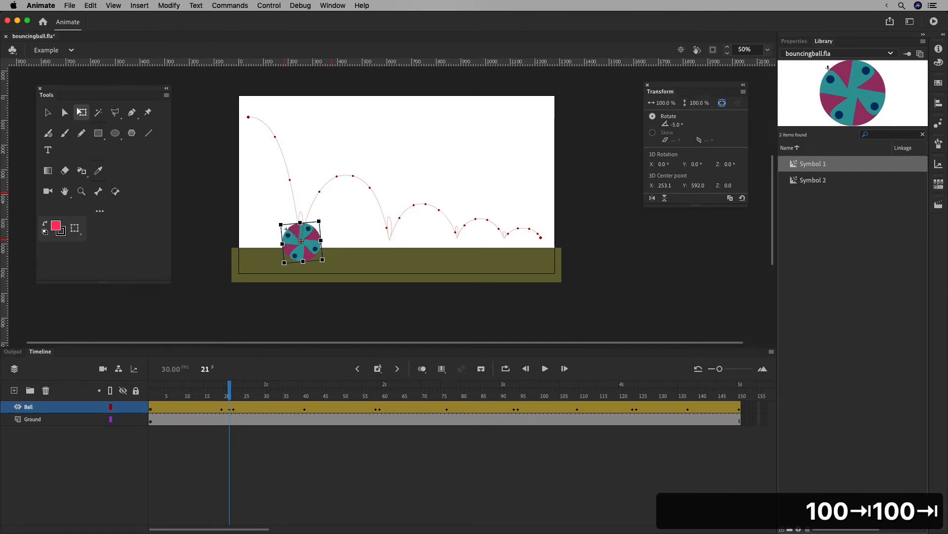
pyautogui.moveTo(231, 395)
pyautogui.mouseDown()
pyautogui.moveTo(214, 398)
pyautogui.moveTo(236, 396)
pyautogui.mouseUp()
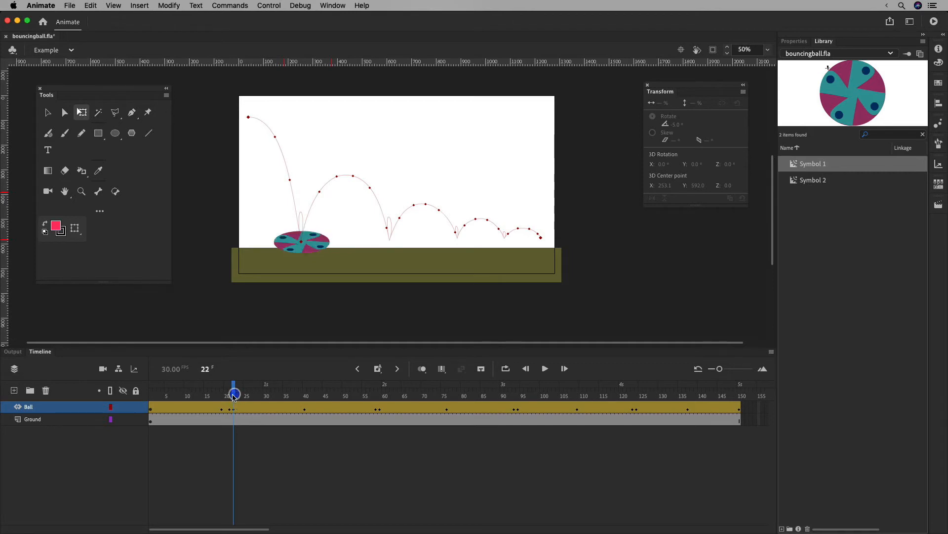
pyautogui.click(314, 243)
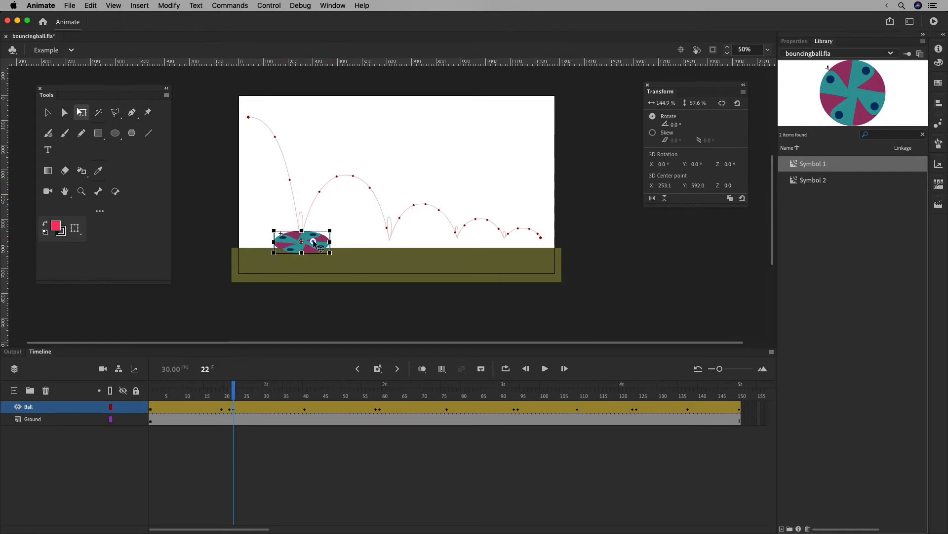
# Move the squashed ball at frame 22 slightly down into the ground, to a centre Y of about 627.
pyautogui.moveTo(233, 392); pyautogui.dragTo(230, 393)
pyautogui.click(316, 244)
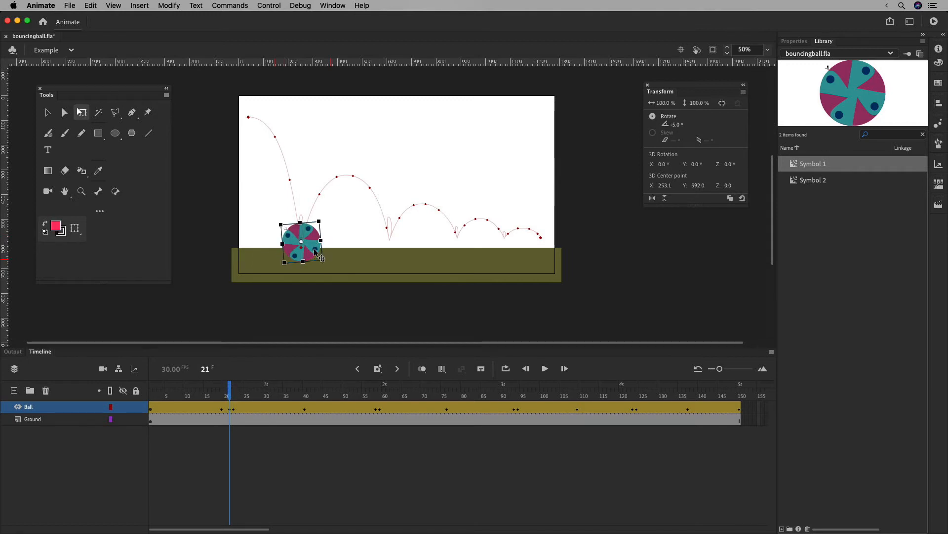
pyautogui.press('super+equal')
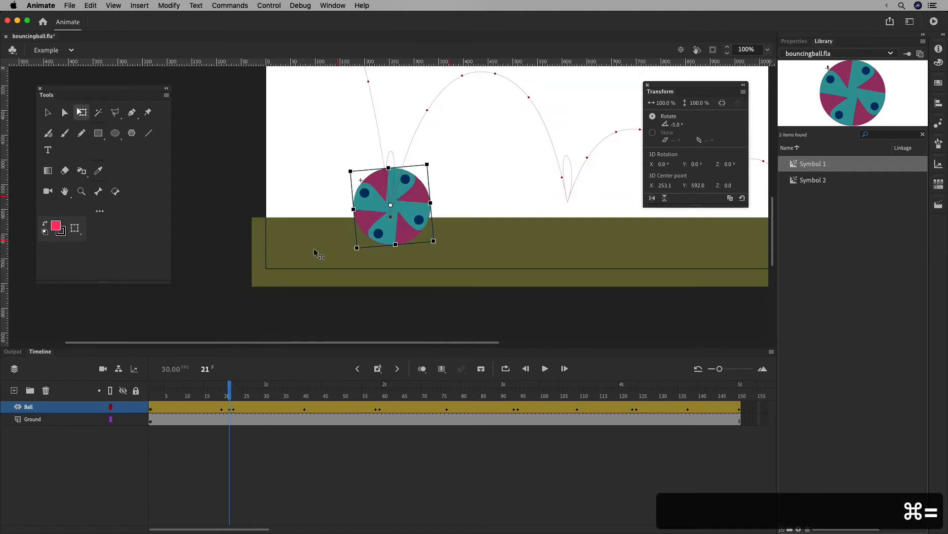
pyautogui.moveTo(229, 393); pyautogui.dragTo(234, 391)
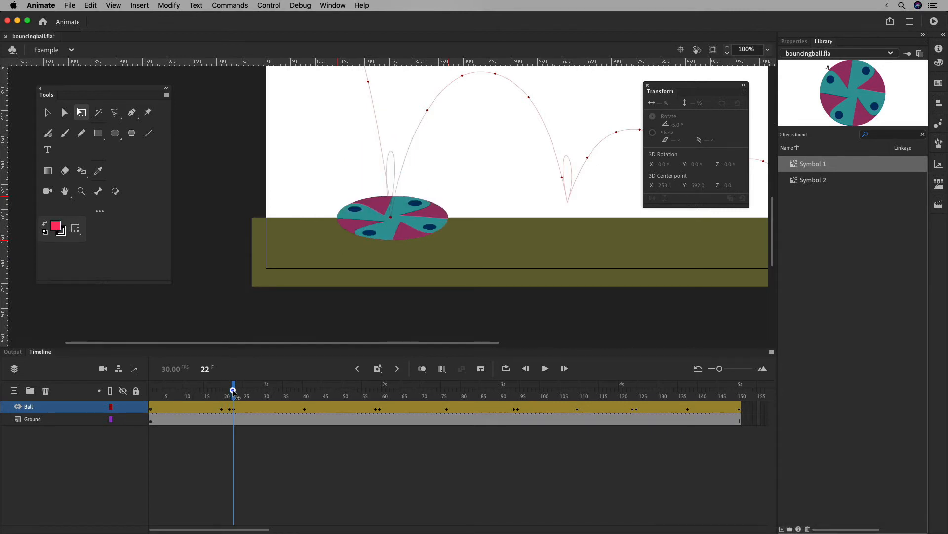
pyautogui.moveTo(420, 215); pyautogui.dragTo(419, 220)
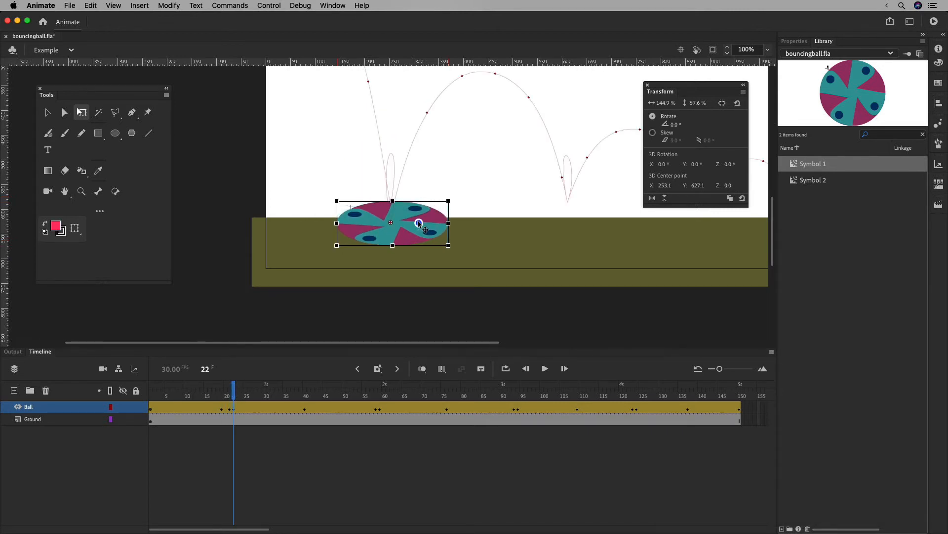
# Scrub between frames 22 and 19 to examine the ball's squash and stretch around the first ground contact.
pyautogui.moveTo(234, 392); pyautogui.dragTo(233, 393)
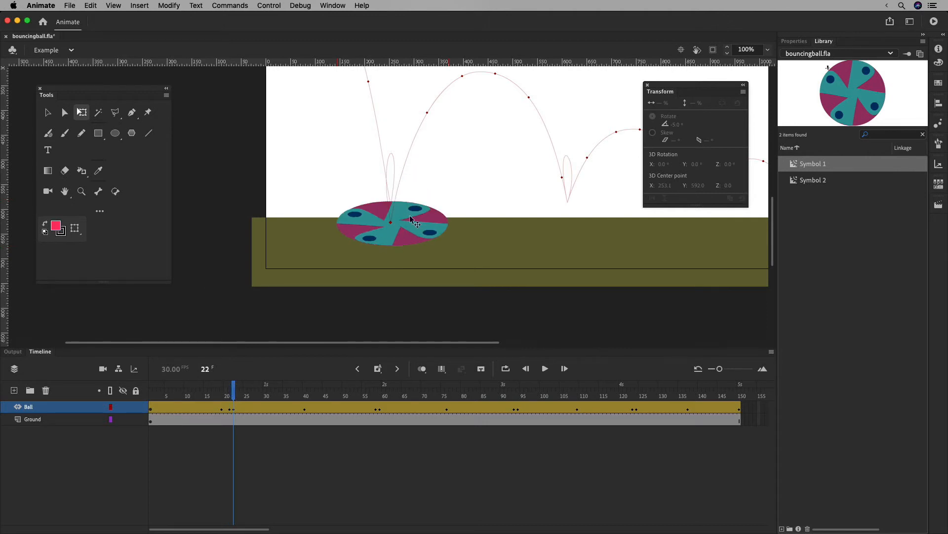
pyautogui.moveTo(235, 395)
pyautogui.mouseDown()
pyautogui.moveTo(211, 394)
pyautogui.moveTo(234, 394)
pyautogui.mouseUp()
pyautogui.moveTo(233, 388); pyautogui.dragTo(233, 393)
pyautogui.moveTo(233, 393); pyautogui.dragTo(234, 395)
pyautogui.moveTo(233, 394); pyautogui.dragTo(228, 395)
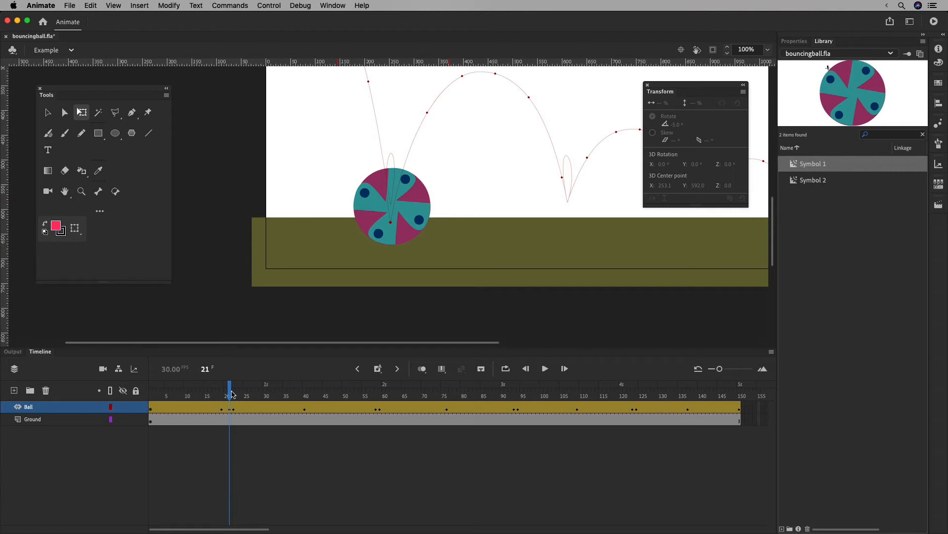
pyautogui.moveTo(229, 394); pyautogui.dragTo(224, 393)
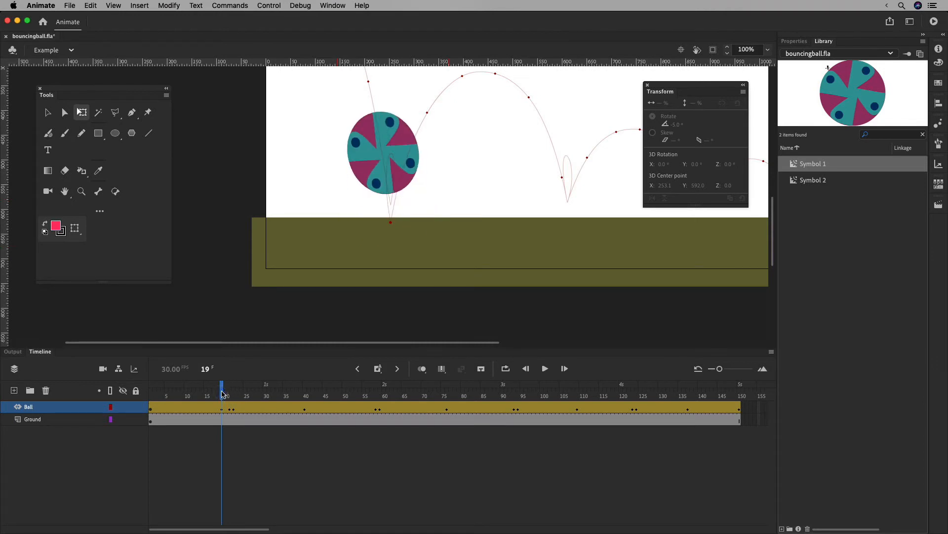
pyautogui.click(373, 154)
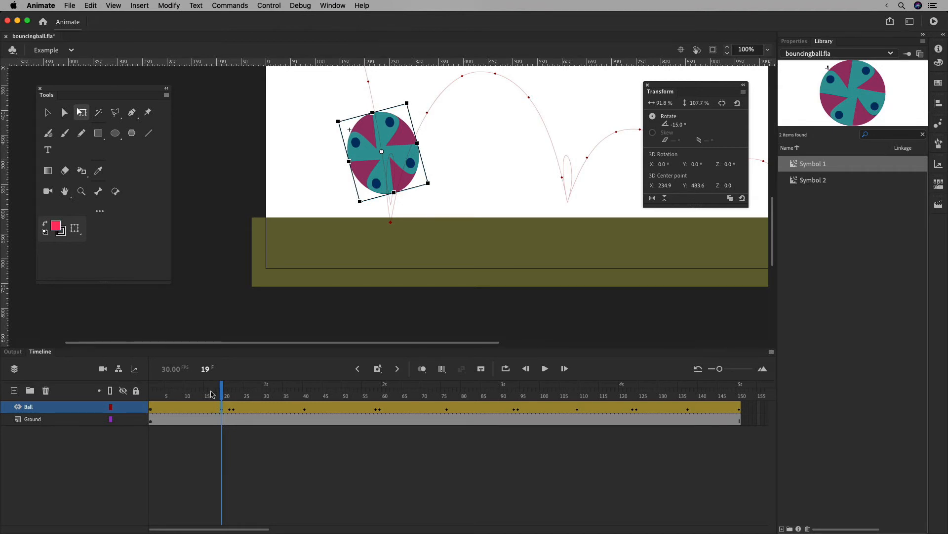
# Fit the stage in the window and set the ball's scale at frame 16 to 100% width and 100% height.
pyautogui.moveTo(221, 395); pyautogui.dragTo(144, 402)
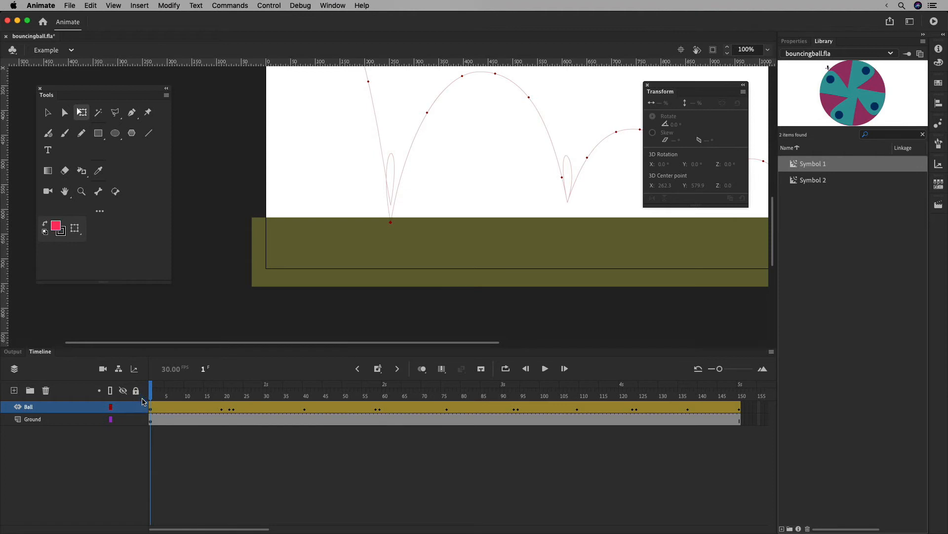
pyautogui.click(767, 51)
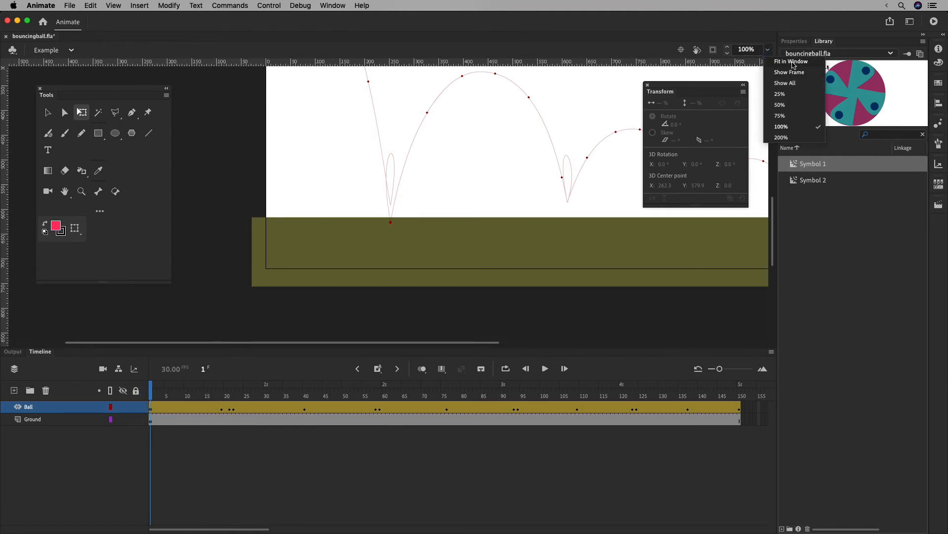
pyautogui.click(792, 62)
pyautogui.moveTo(153, 394); pyautogui.dragTo(210, 389)
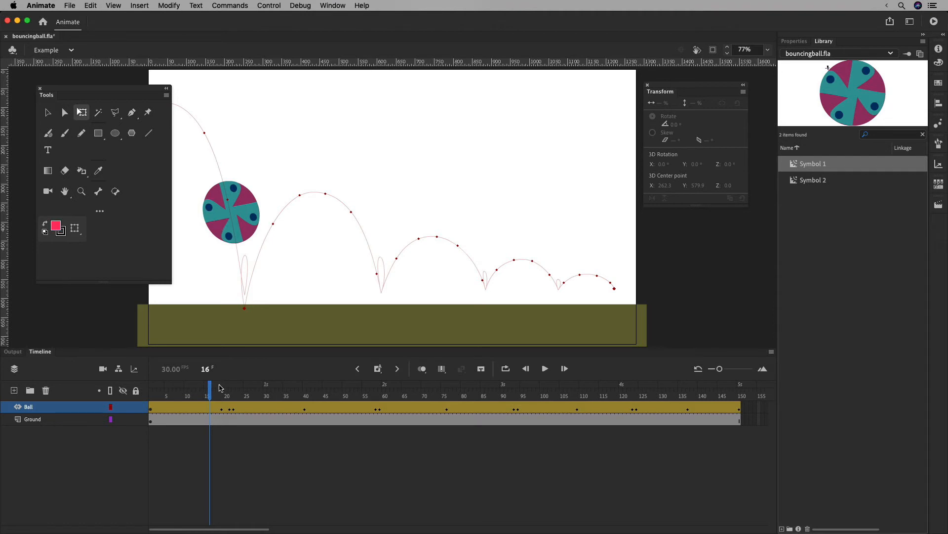
pyautogui.click(246, 212)
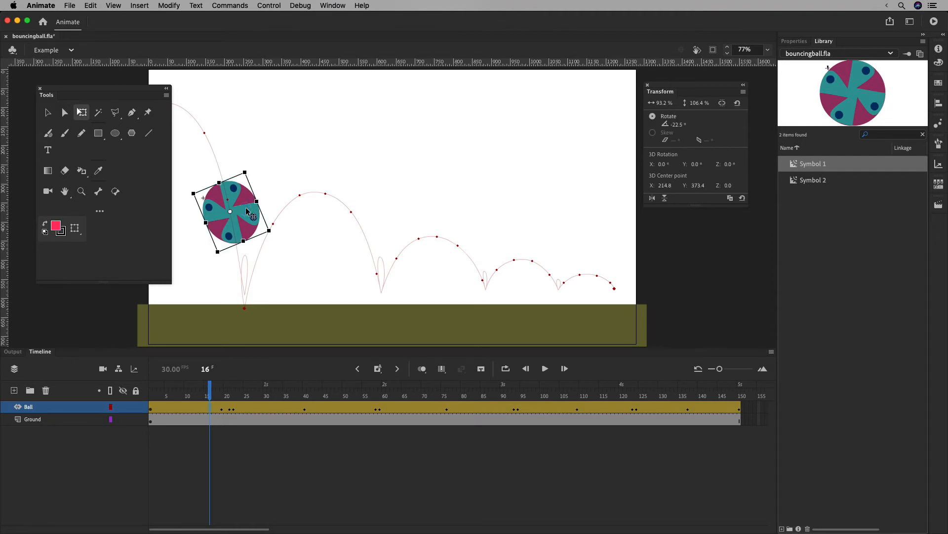
pyautogui.click(663, 106)
pyautogui.write('100')
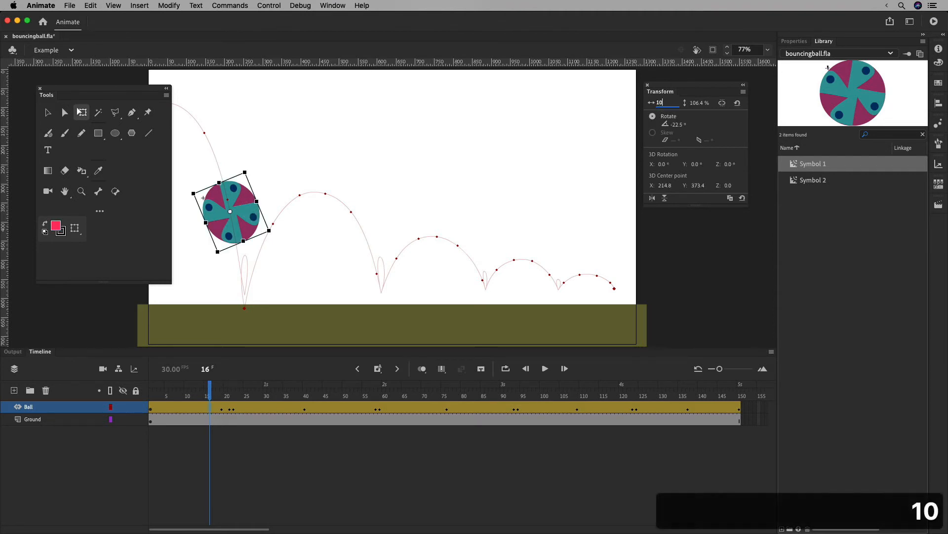
pyautogui.press('Tab')
pyautogui.write('100')
pyautogui.press('Tab')
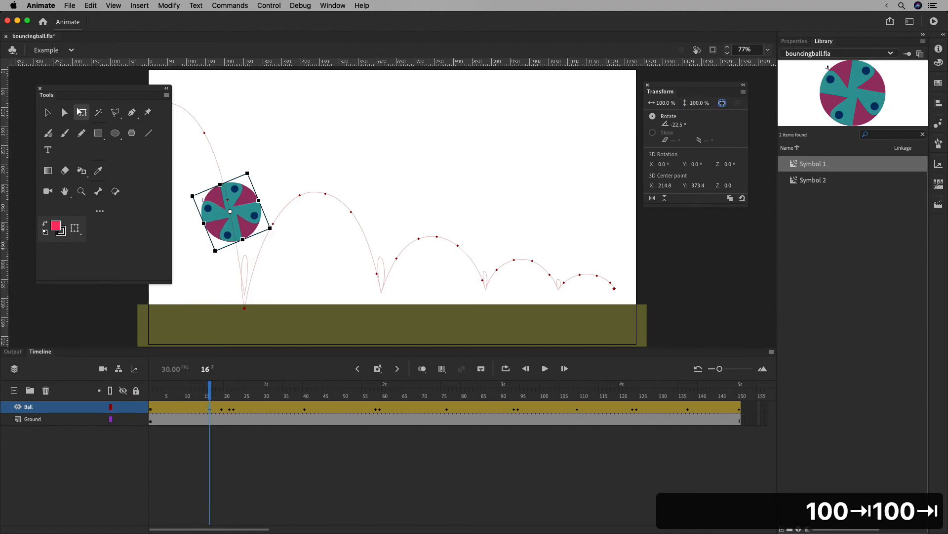
# Check the ball's rebound from frame 22 to frame 25, and select the stretched-ball keyframe at frame 19.
pyautogui.moveTo(215, 397)
pyautogui.mouseDown()
pyautogui.moveTo(234, 393)
pyautogui.moveTo(150, 394)
pyautogui.moveTo(237, 398)
pyautogui.moveTo(152, 394)
pyautogui.moveTo(234, 392)
pyautogui.mouseUp()
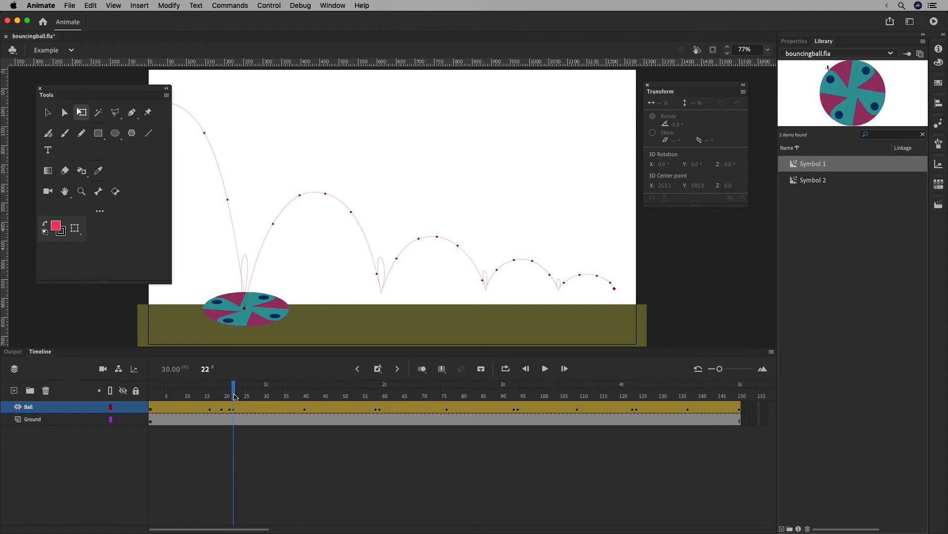
pyautogui.moveTo(235, 397); pyautogui.dragTo(247, 395)
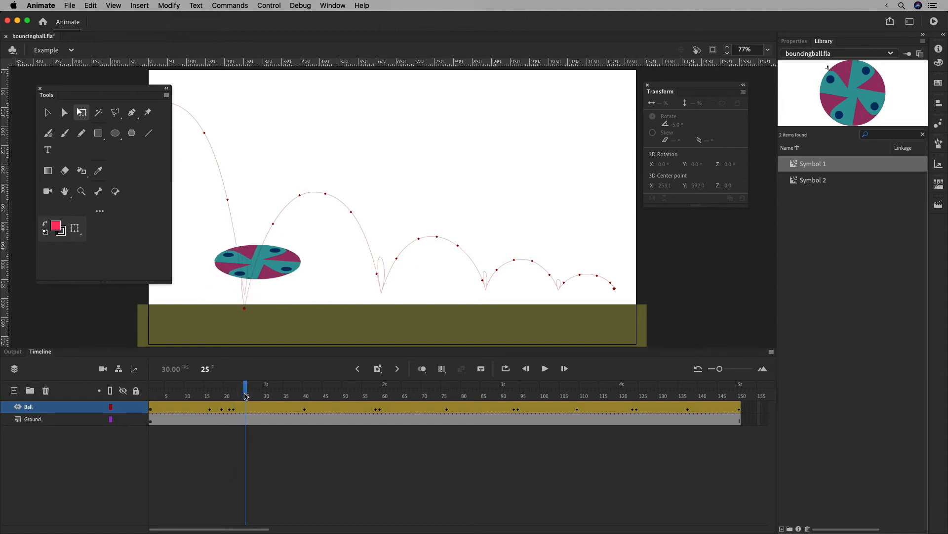
pyautogui.click(222, 409)
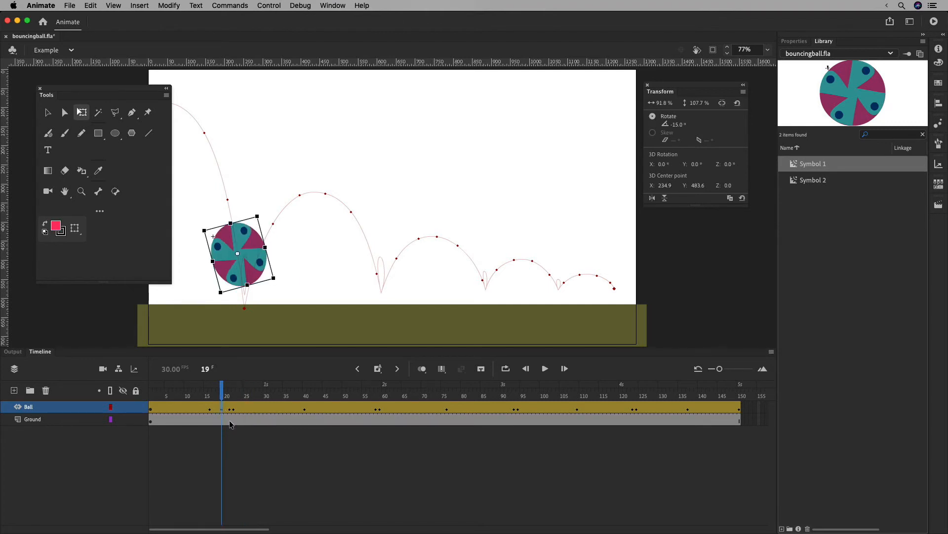
pyautogui.moveTo(222, 410); pyautogui.dragTo(242, 409)
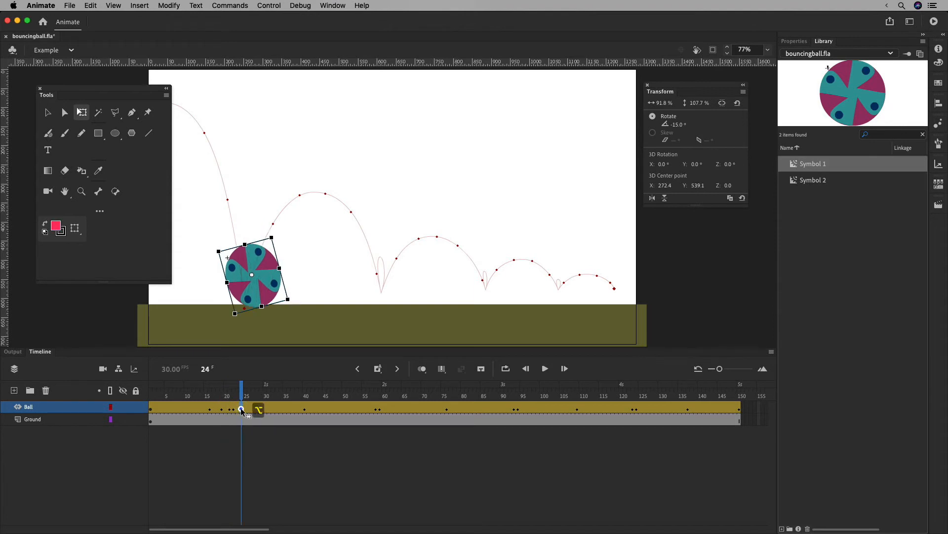
pyautogui.click(245, 410)
pyautogui.press('super+z')
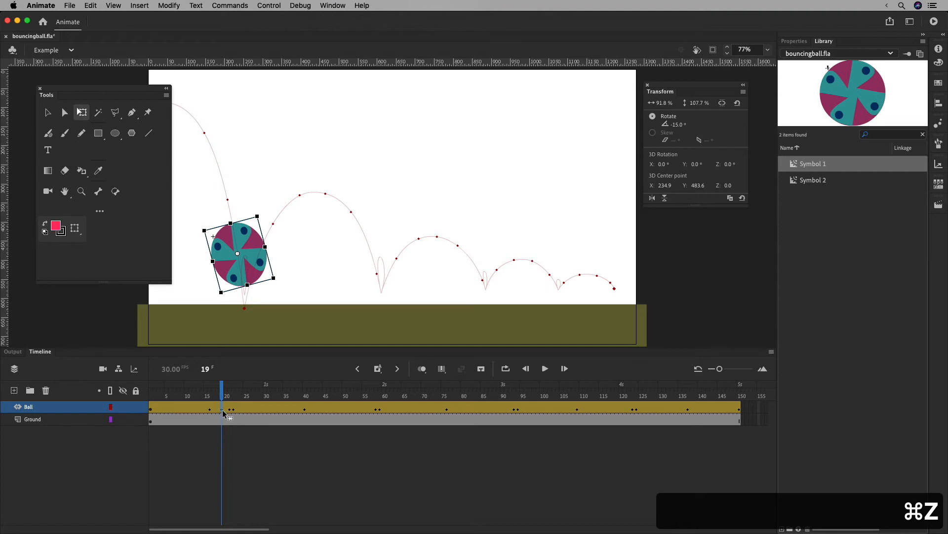
# Duplicate the stretched-ball keyframe from frame 19 to frame 25, and rotate the ball there to 15°.
pyautogui.moveTo(230, 410); pyautogui.dragTo(247, 411)
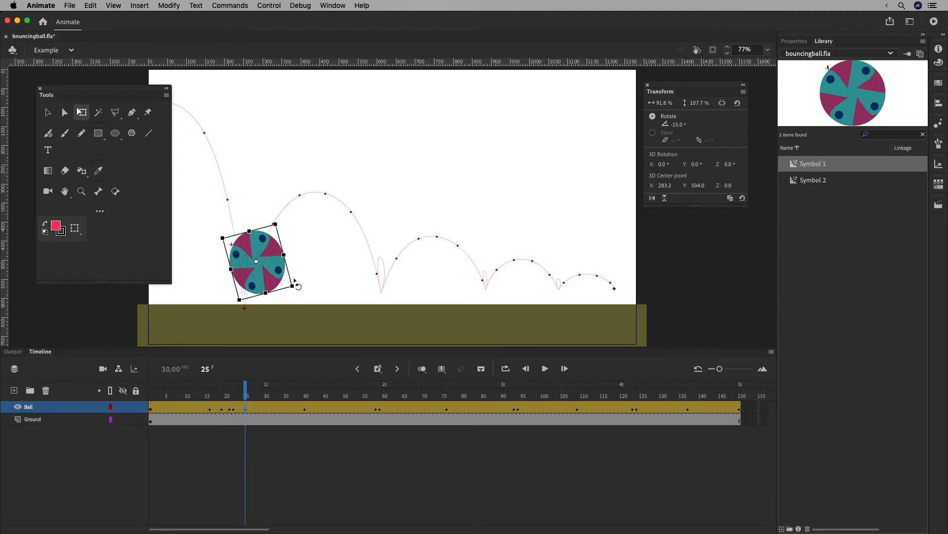
pyautogui.moveTo(301, 295)
pyautogui.mouseDown()
pyautogui.moveTo(277, 298)
pyautogui.moveTo(285, 303)
pyautogui.mouseUp()
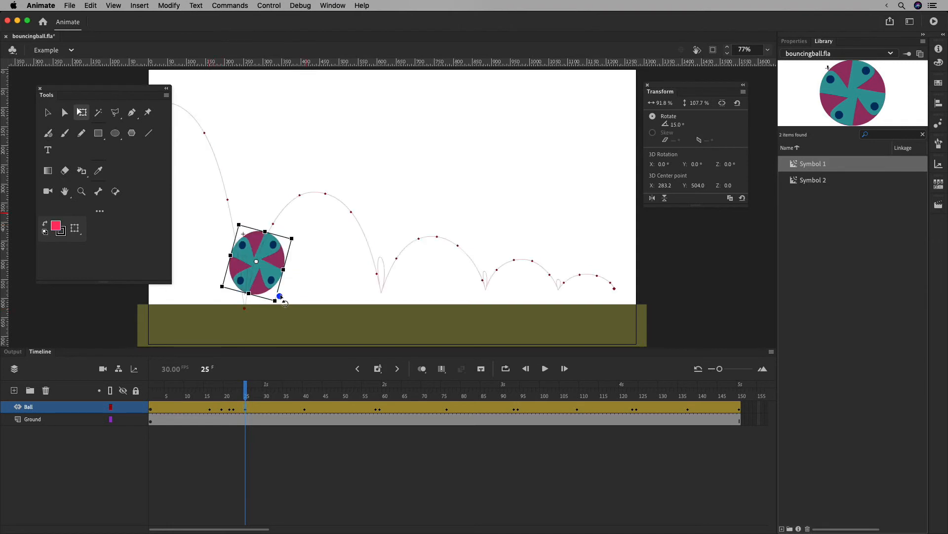
# Set the ball's scale at frame 28 to 100% width and 100% height.
pyautogui.moveTo(245, 392)
pyautogui.mouseDown()
pyautogui.moveTo(217, 392)
pyautogui.moveTo(259, 392)
pyautogui.mouseUp()
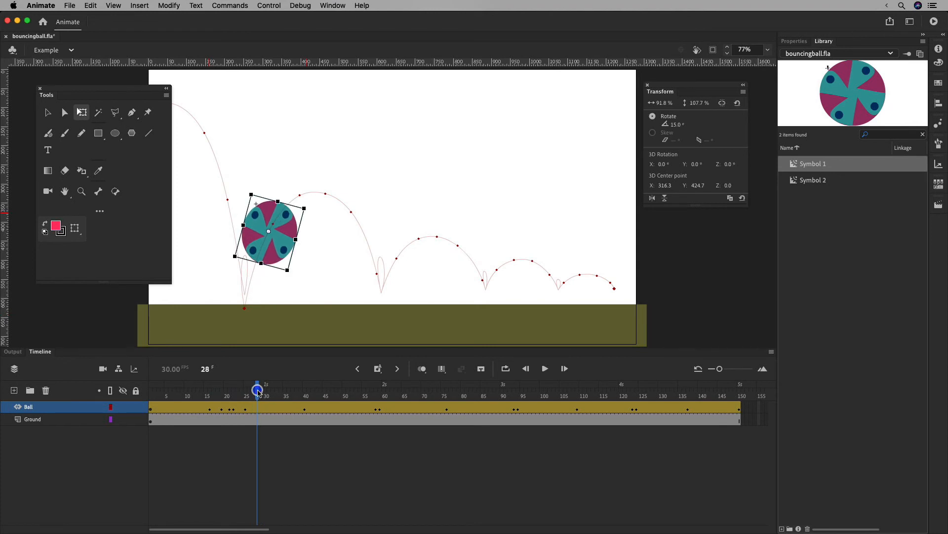
pyautogui.click(661, 104)
pyautogui.write('100')
pyautogui.press('Tab')
pyautogui.write('00')
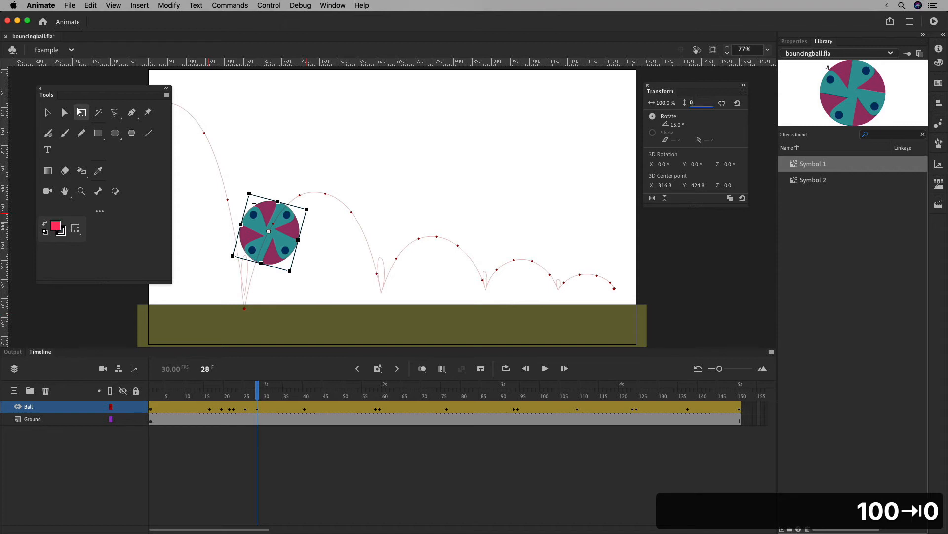
pyautogui.press('BackSpace')
pyautogui.press('BackSpace')
pyautogui.press('BackSpace')
pyautogui.write('100')
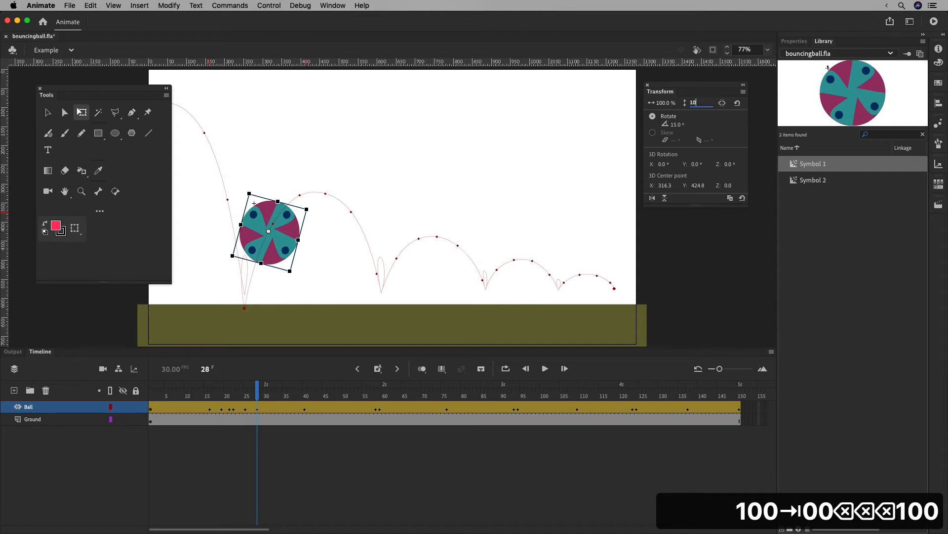
pyautogui.press('Tab')
# Scrub through the first bounce and move the ball's keyframe from frame 28 to frame 29.
pyautogui.moveTo(259, 398); pyautogui.dragTo(196, 401)
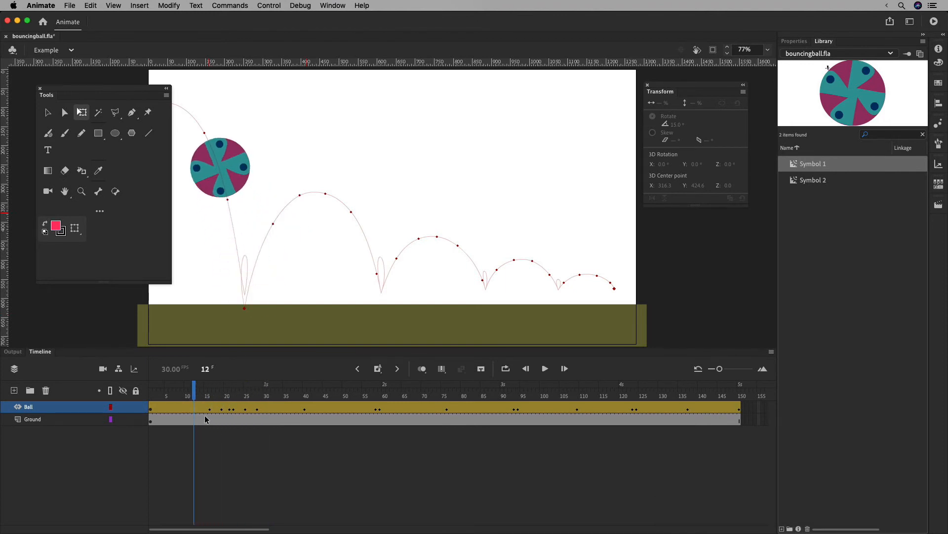
pyautogui.moveTo(195, 396); pyautogui.dragTo(233, 393)
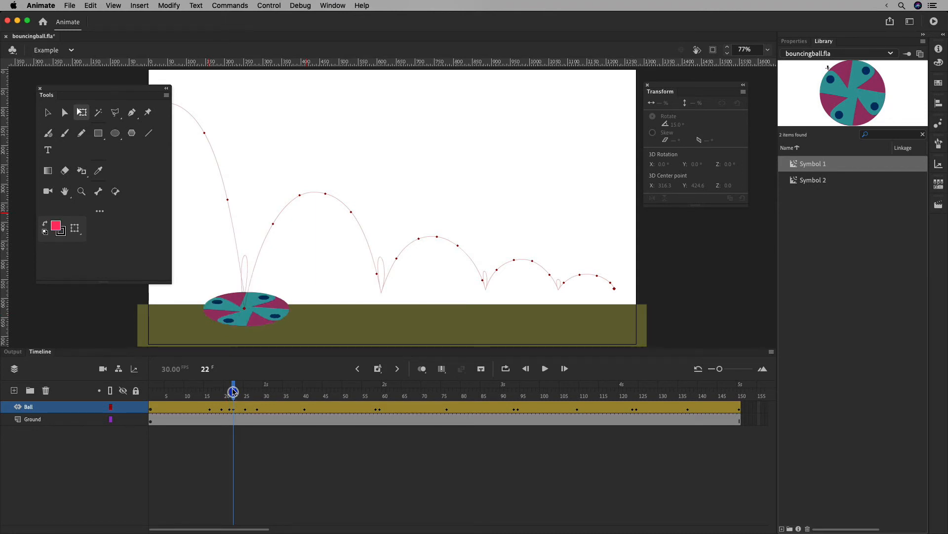
pyautogui.moveTo(234, 397); pyautogui.dragTo(258, 396)
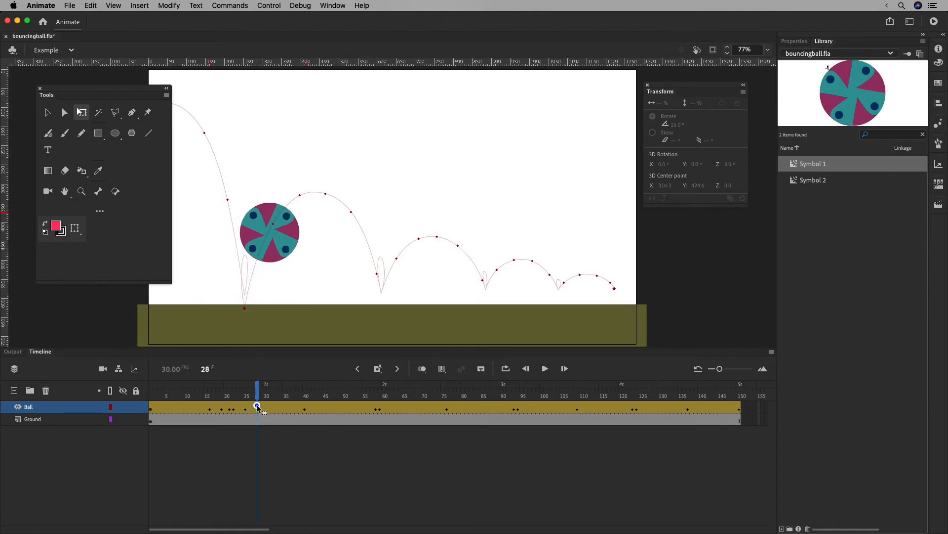
pyautogui.click(263, 407)
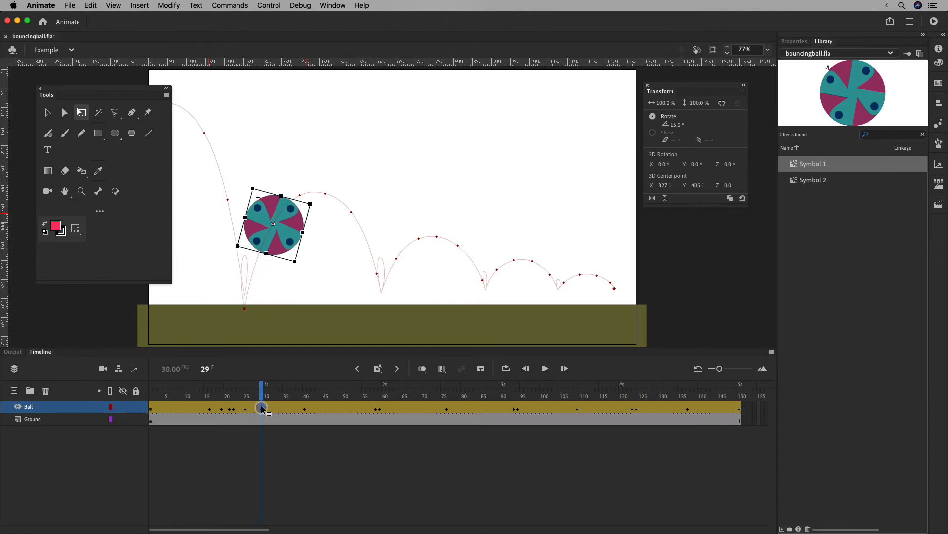
# Play the animation from frame 1 several times to review the first bounce, and go to frame 59 at the second ground contact.
pyautogui.moveTo(259, 390); pyautogui.dragTo(151, 387)
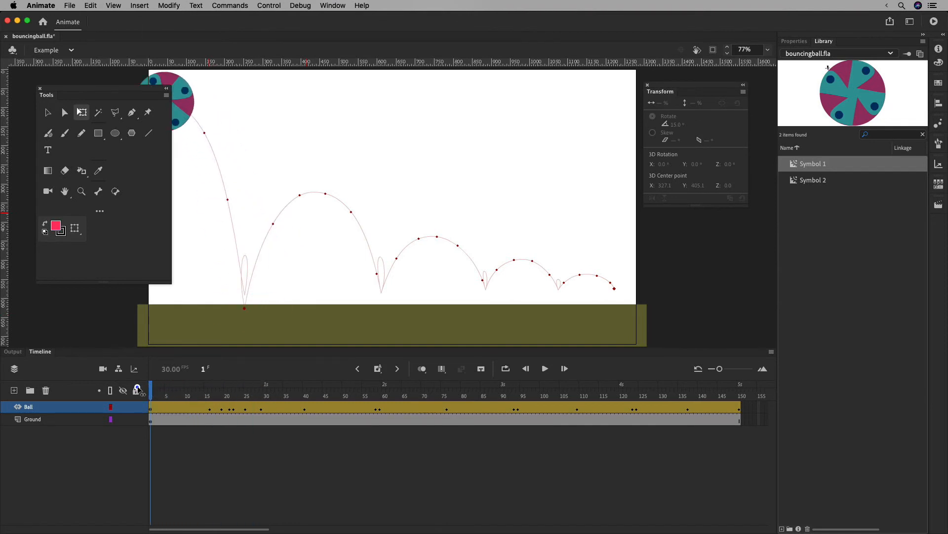
pyautogui.click(544, 368)
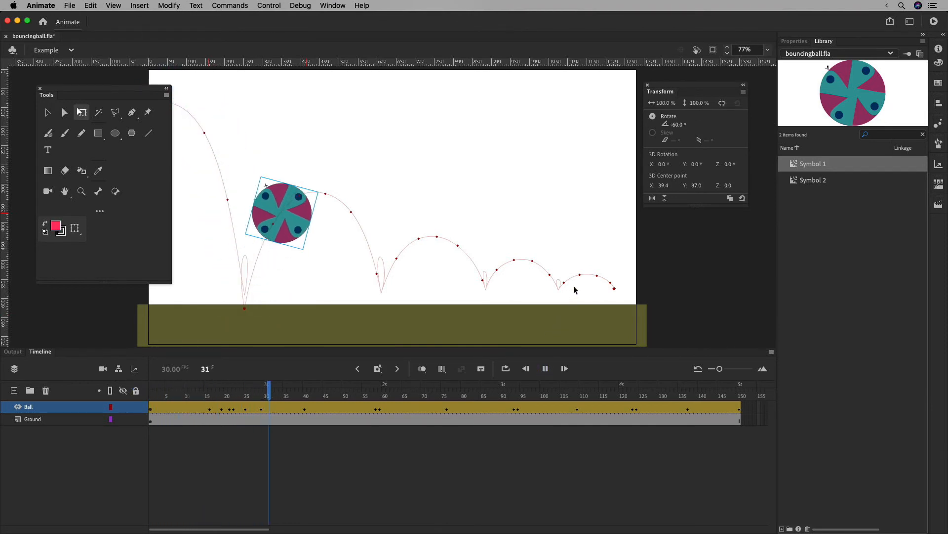
pyautogui.click(545, 369)
pyautogui.moveTo(351, 394); pyautogui.dragTo(150, 392)
pyautogui.click(545, 369)
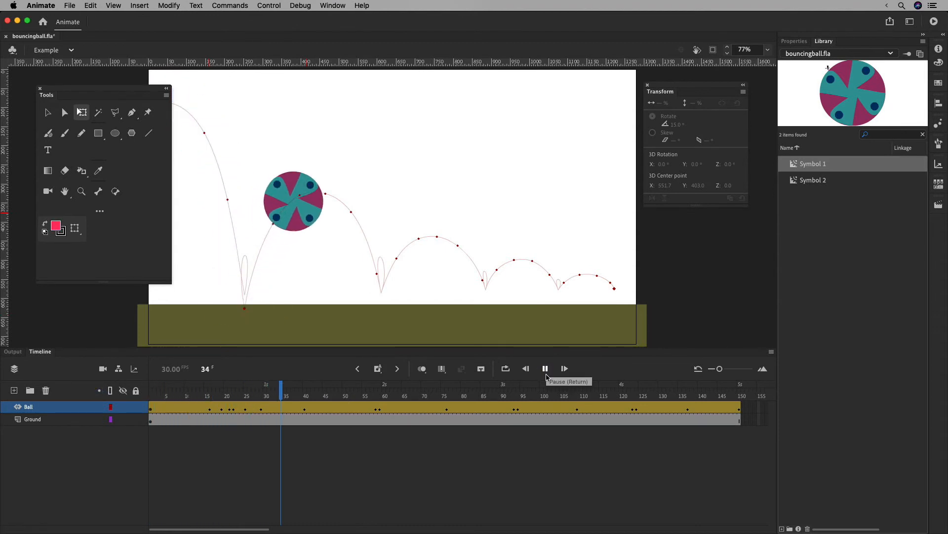
pyautogui.click(545, 368)
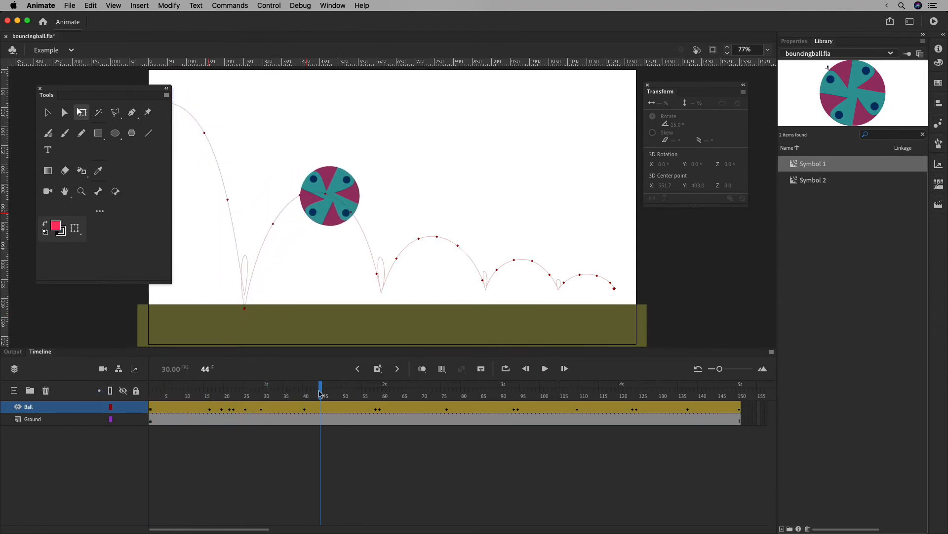
pyautogui.moveTo(320, 394); pyautogui.dragTo(117, 392)
pyautogui.click(545, 368)
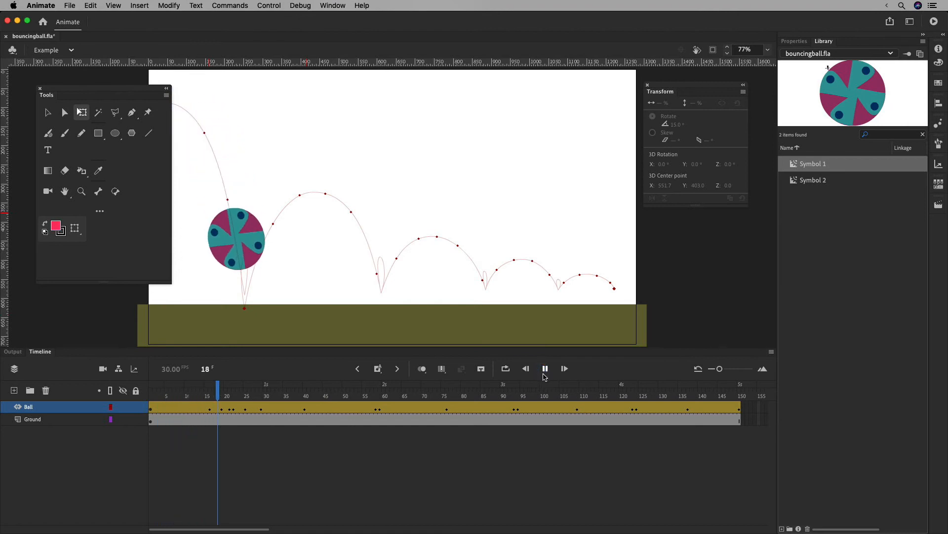
pyautogui.click(546, 370)
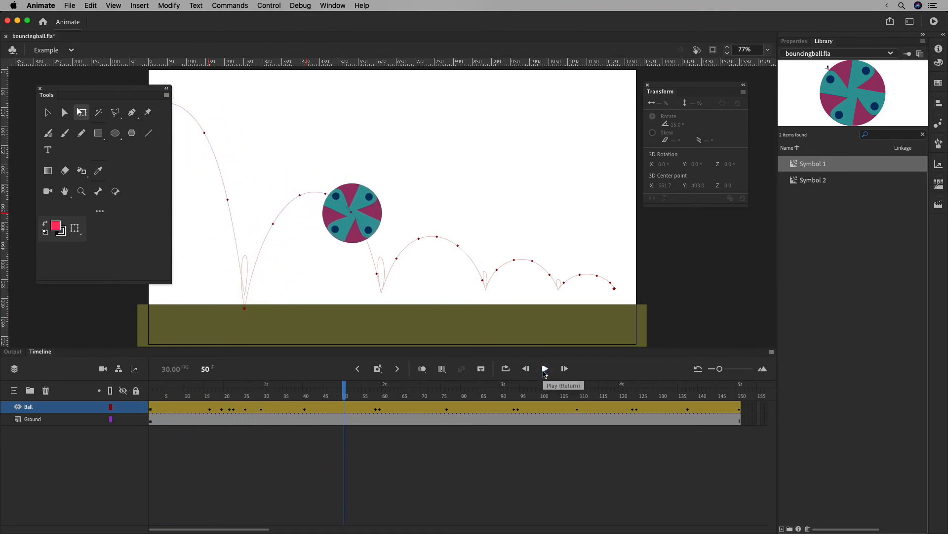
pyautogui.moveTo(344, 394); pyautogui.dragTo(379, 389)
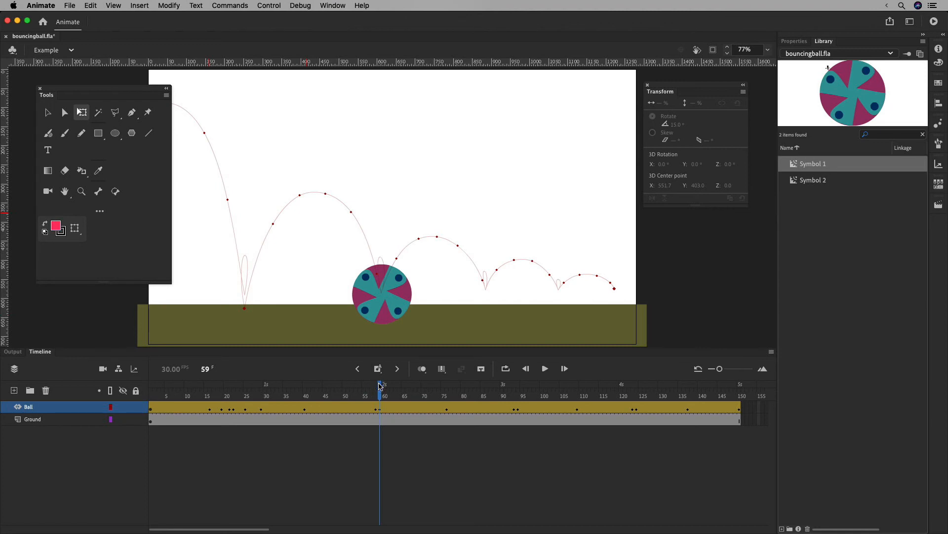
# Rotate the ball at frame 59 to 90° and squash it against the ground to about 61.6% width and 122.3% height scale.
pyautogui.click(401, 301)
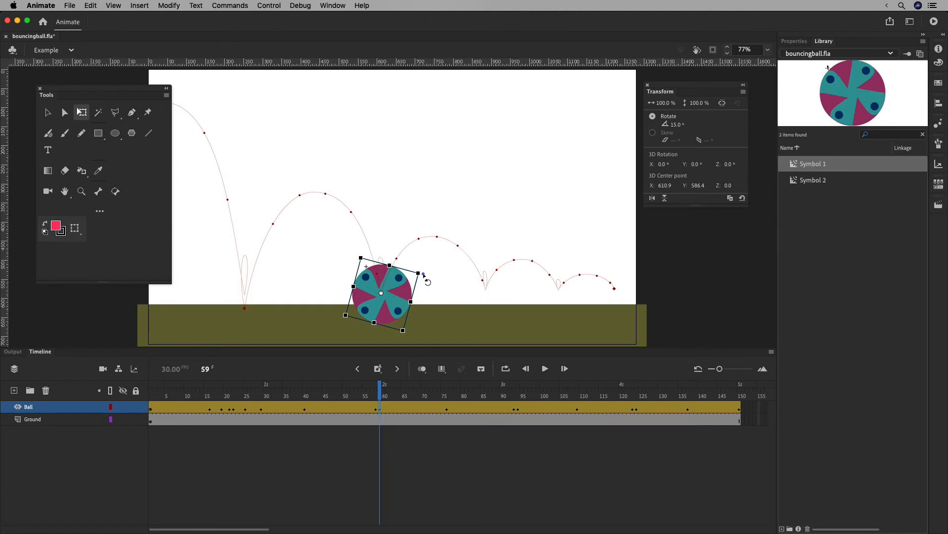
pyautogui.moveTo(423, 274); pyautogui.dragTo(412, 324)
pyautogui.moveTo(380, 396)
pyautogui.mouseDown()
pyautogui.moveTo(247, 393)
pyautogui.moveTo(405, 377)
pyautogui.moveTo(290, 384)
pyautogui.moveTo(380, 394)
pyautogui.mouseUp()
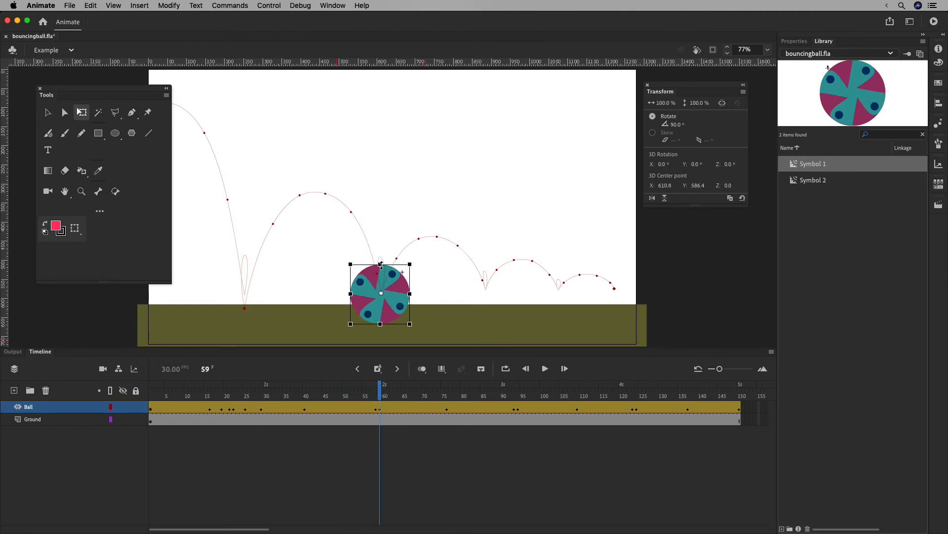
pyautogui.moveTo(380, 264); pyautogui.dragTo(398, 304)
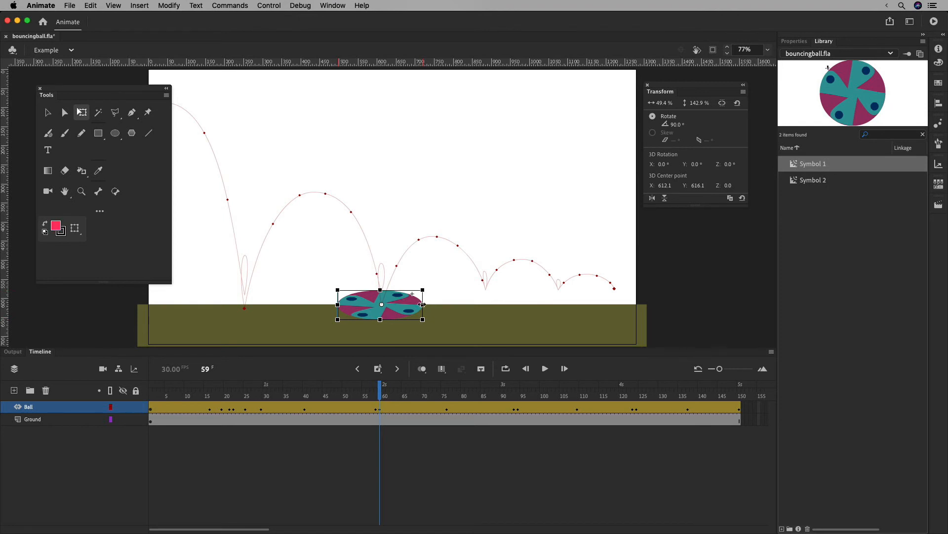
pyautogui.moveTo(422, 304); pyautogui.dragTo(390, 310)
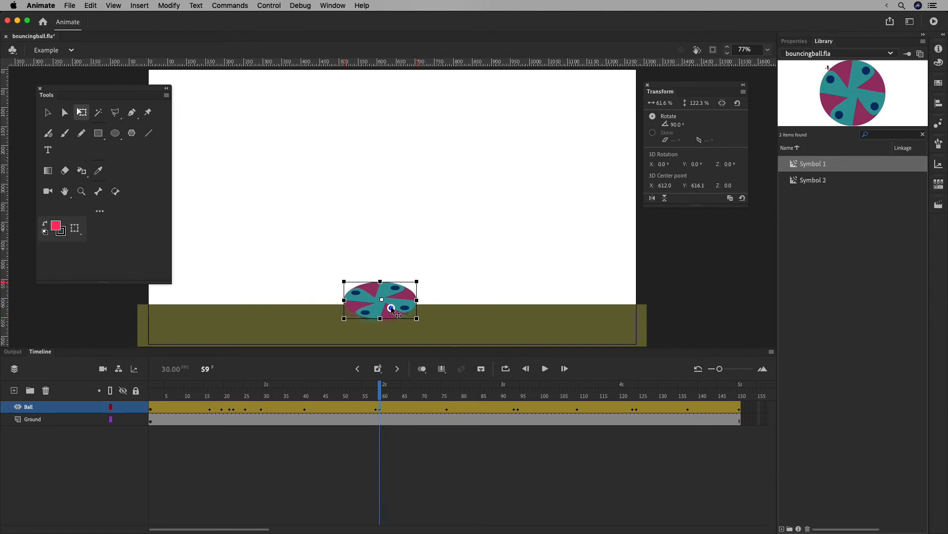
# Set the ball's scale at frame 54, before the second bounce, to 100% width and 100% height.
pyautogui.click(375, 396)
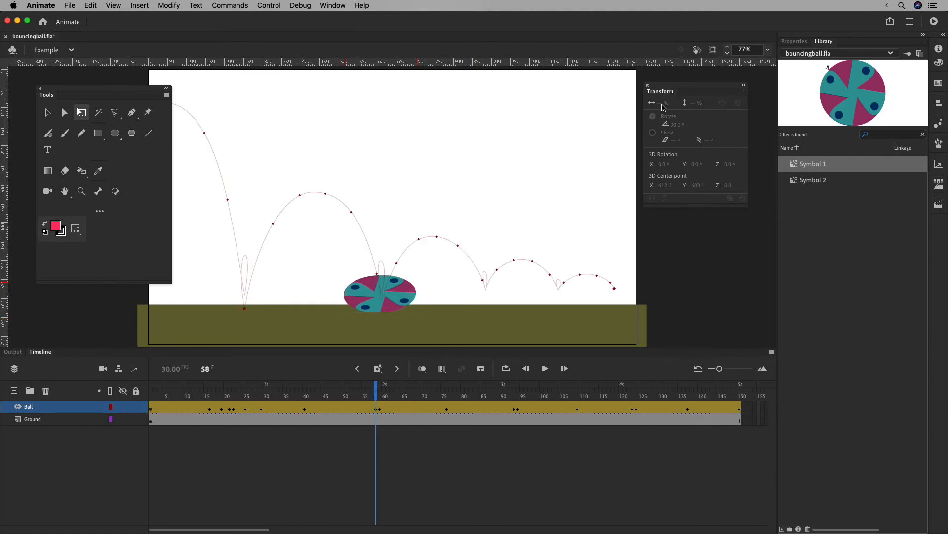
pyautogui.moveTo(376, 395); pyautogui.dragTo(362, 393)
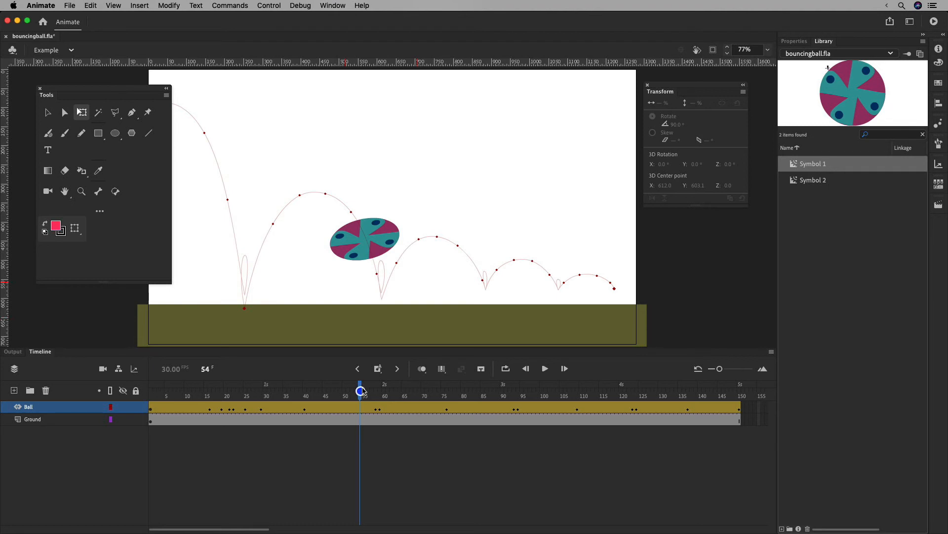
pyautogui.click(387, 236)
pyautogui.click(667, 102)
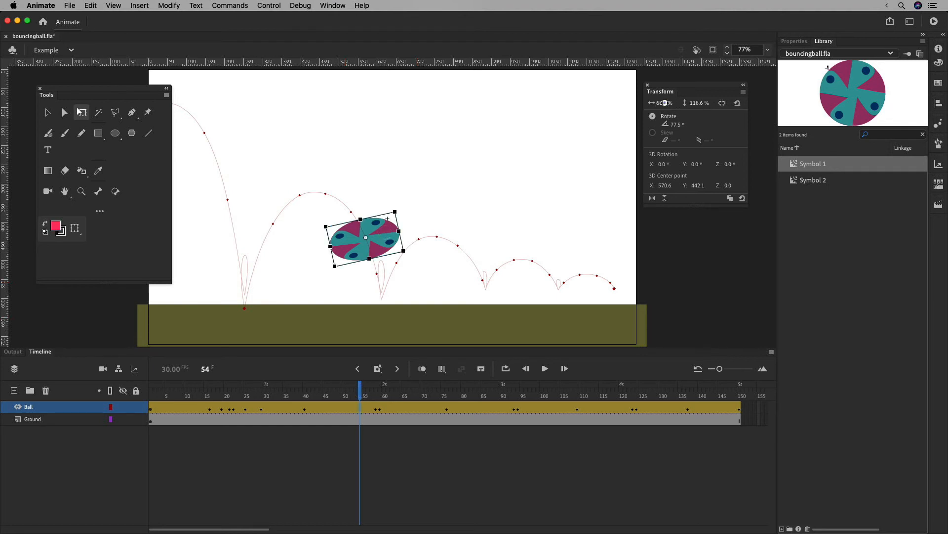
pyautogui.write('100')
pyautogui.press('Tab')
pyautogui.write('100')
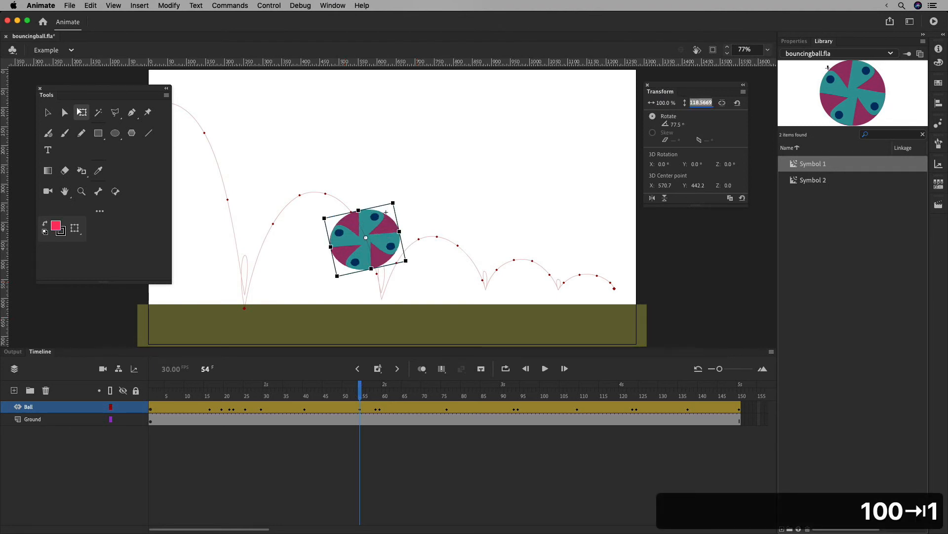
pyautogui.press('Tab')
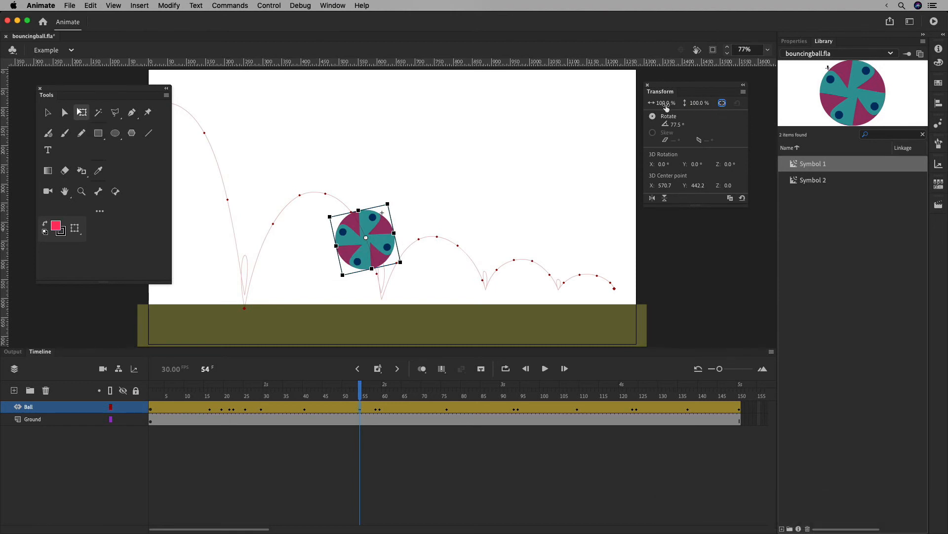
pyautogui.click(722, 104)
# Stretch the falling ball at frame 56 to 113% width and 83% height scale.
pyautogui.moveTo(361, 392); pyautogui.dragTo(368, 393)
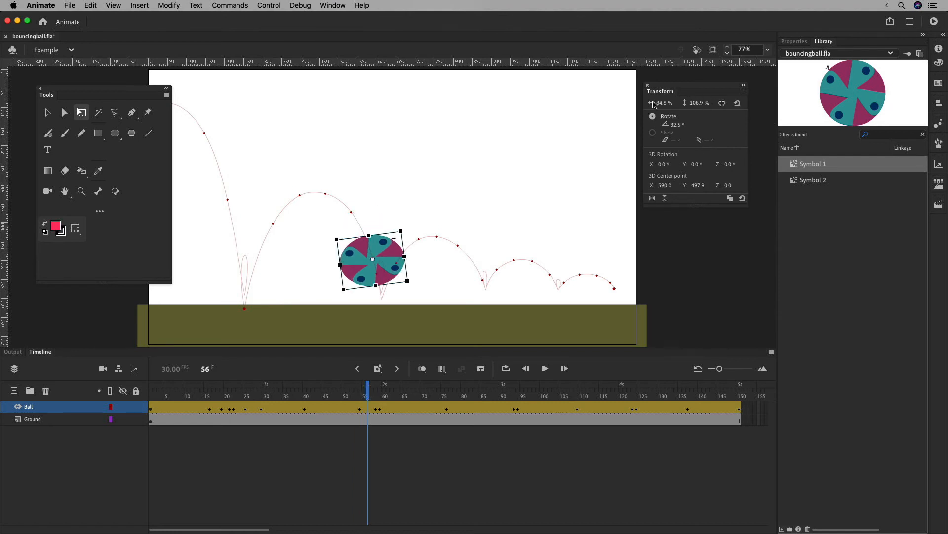
pyautogui.moveTo(663, 106)
pyautogui.mouseDown()
pyautogui.moveTo(684, 103)
pyautogui.moveTo(658, 105)
pyautogui.mouseUp()
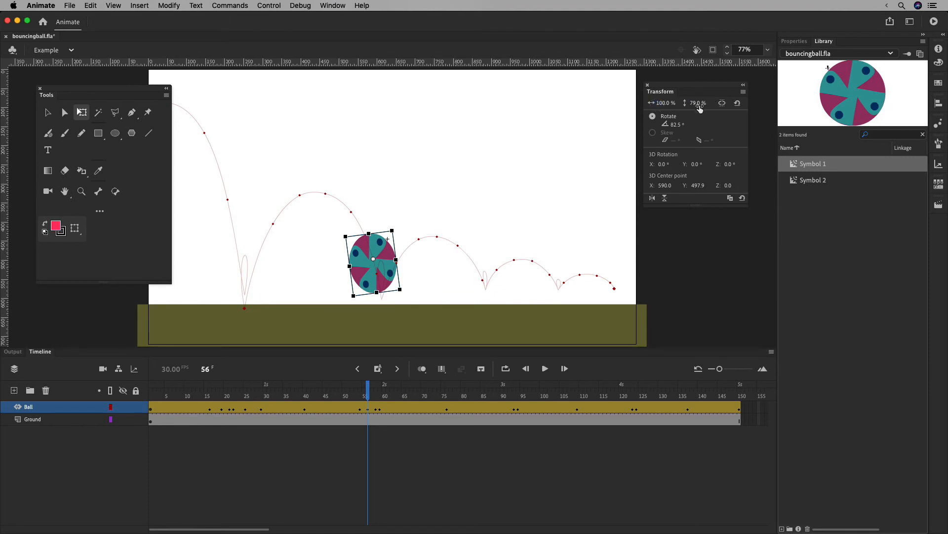
pyautogui.moveTo(367, 395)
pyautogui.mouseDown()
pyautogui.moveTo(339, 395)
pyautogui.moveTo(368, 395)
pyautogui.mouseUp()
pyautogui.click(385, 256)
pyautogui.moveTo(700, 104); pyautogui.dragTo(734, 103)
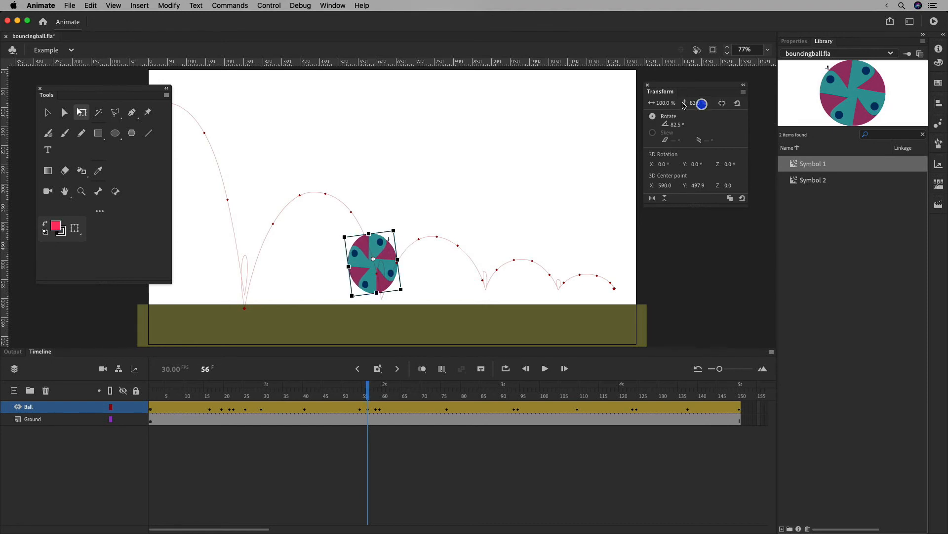
pyautogui.moveTo(668, 103); pyautogui.dragTo(676, 103)
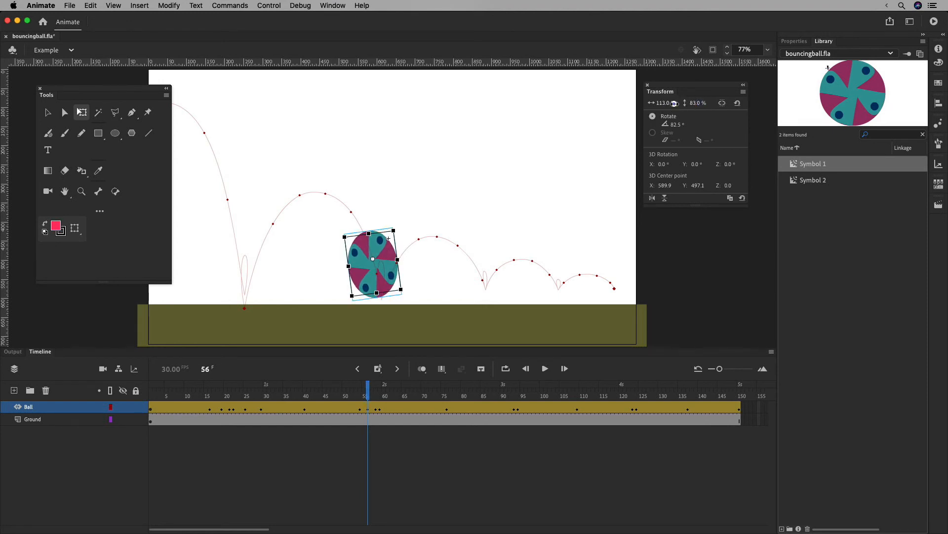
# Set the ball's scale at frame 58, just before the squash, to 100% width and 100% height.
pyautogui.moveTo(366, 391)
pyautogui.mouseDown()
pyautogui.moveTo(349, 393)
pyautogui.moveTo(379, 391)
pyautogui.mouseUp()
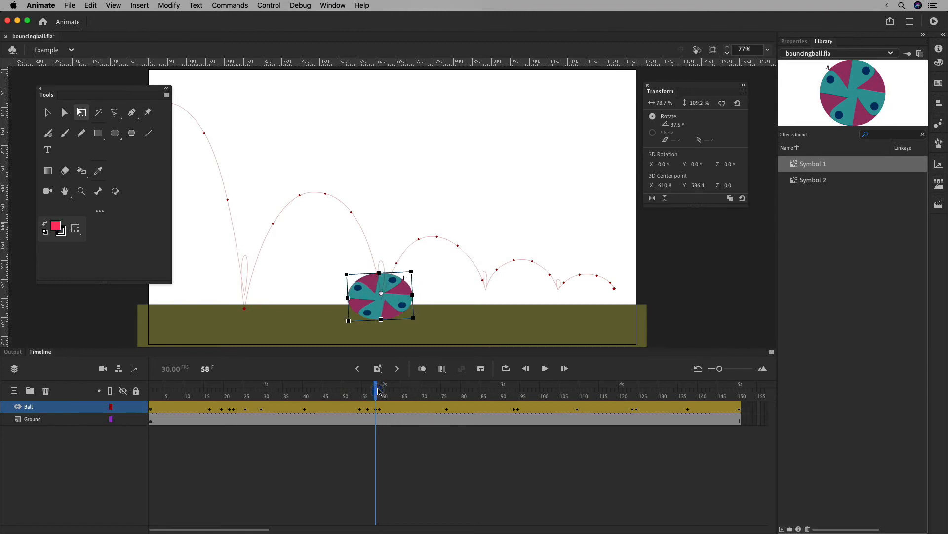
pyautogui.click(664, 103)
pyautogui.write('100')
pyautogui.press('Tab')
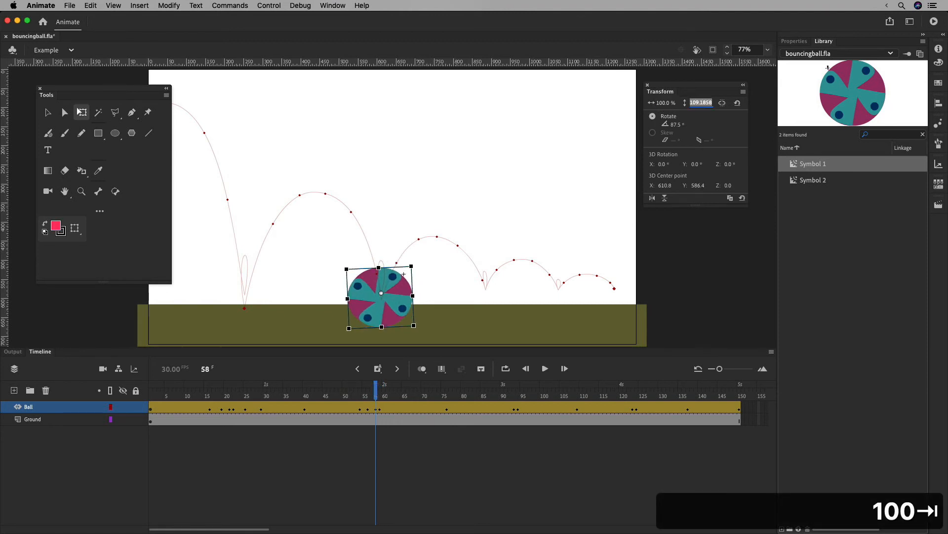
pyautogui.write('1000')
pyautogui.press('BackSpace')
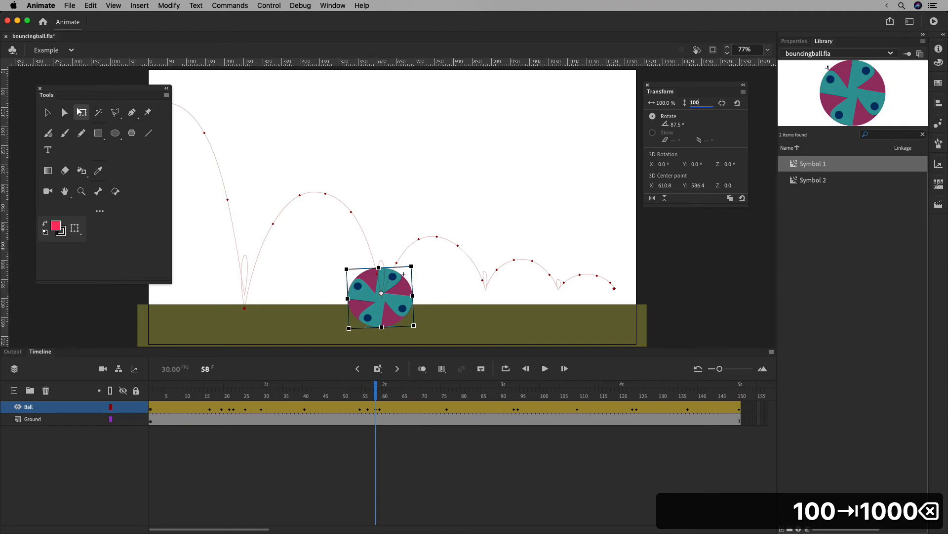
pyautogui.press('Tab')
# Duplicate the stretched-ball keyframe from frame 56 to frame 62, and rotate the ball there to 105°.
pyautogui.moveTo(378, 397)
pyautogui.mouseDown()
pyautogui.moveTo(360, 395)
pyautogui.moveTo(391, 394)
pyautogui.mouseUp()
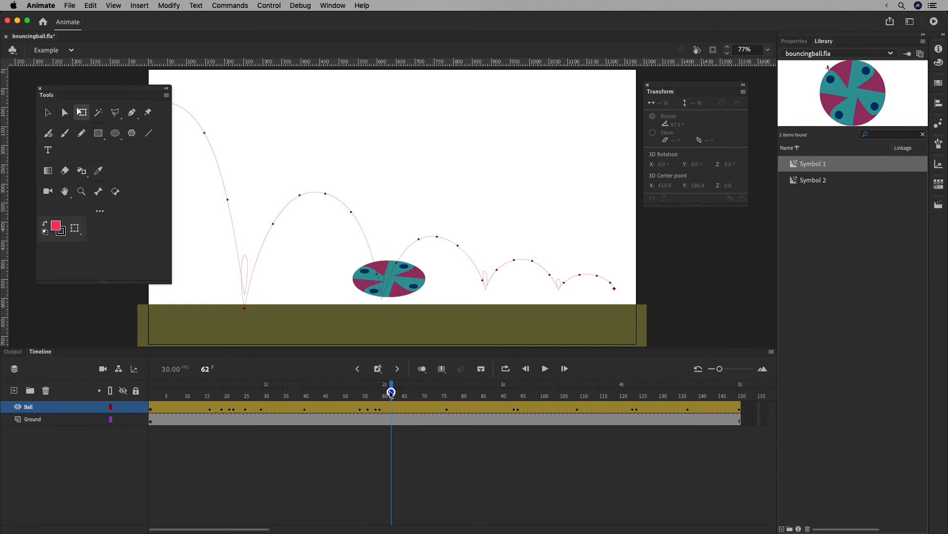
pyautogui.click(367, 409)
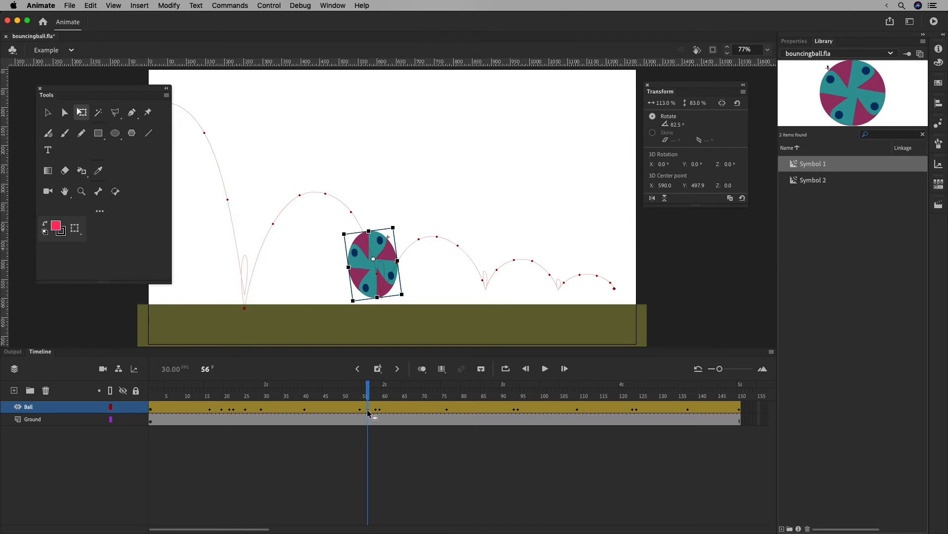
pyautogui.moveTo(368, 412); pyautogui.dragTo(391, 391)
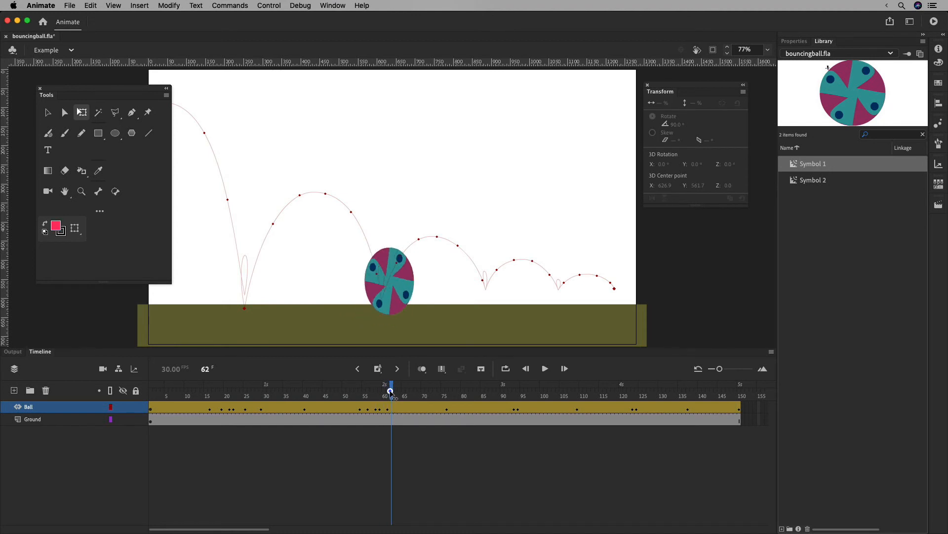
pyautogui.click(391, 407)
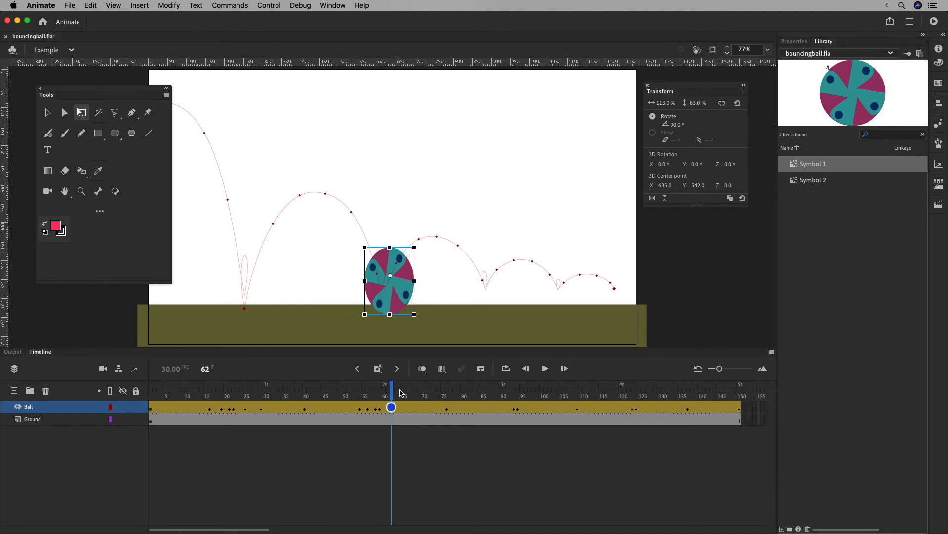
pyautogui.moveTo(400, 398)
pyautogui.mouseDown()
pyautogui.moveTo(381, 395)
pyautogui.moveTo(390, 395)
pyautogui.mouseUp()
pyautogui.click(391, 407)
pyautogui.moveTo(419, 318); pyautogui.dragTo(411, 321)
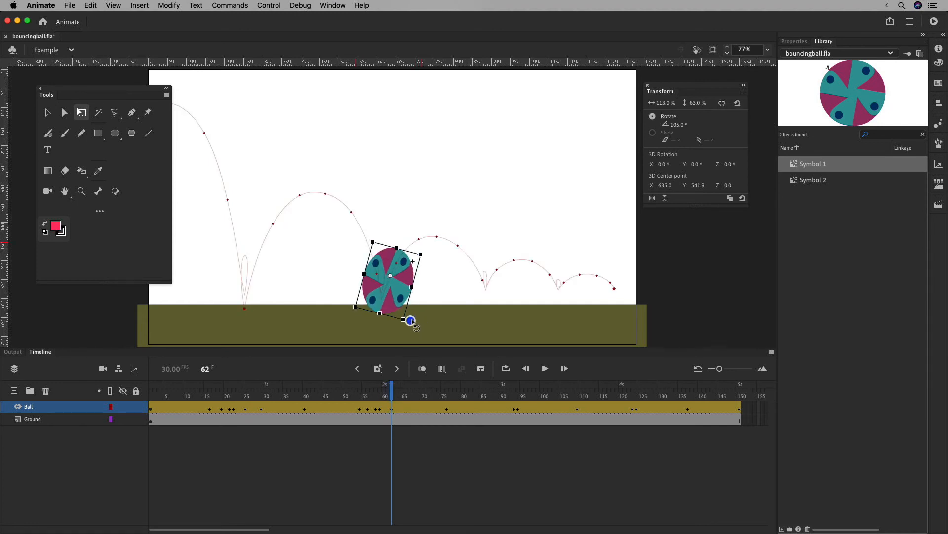
# Duplicate the round-ball keyframe from frame 54 to frame 65, and go to frame 94 at the third ground contact.
pyautogui.moveTo(393, 393)
pyautogui.mouseDown()
pyautogui.moveTo(366, 395)
pyautogui.moveTo(405, 390)
pyautogui.mouseUp()
pyautogui.click(405, 408)
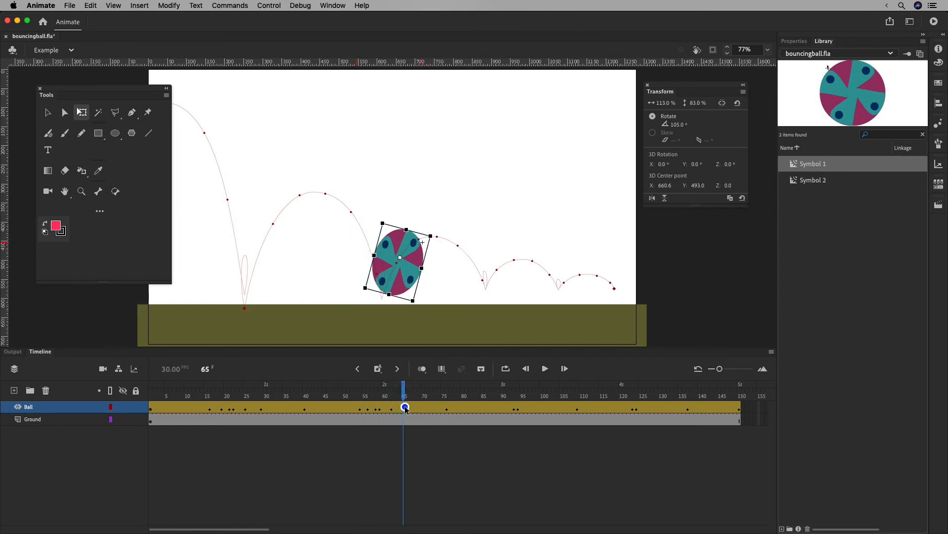
pyautogui.click(261, 409)
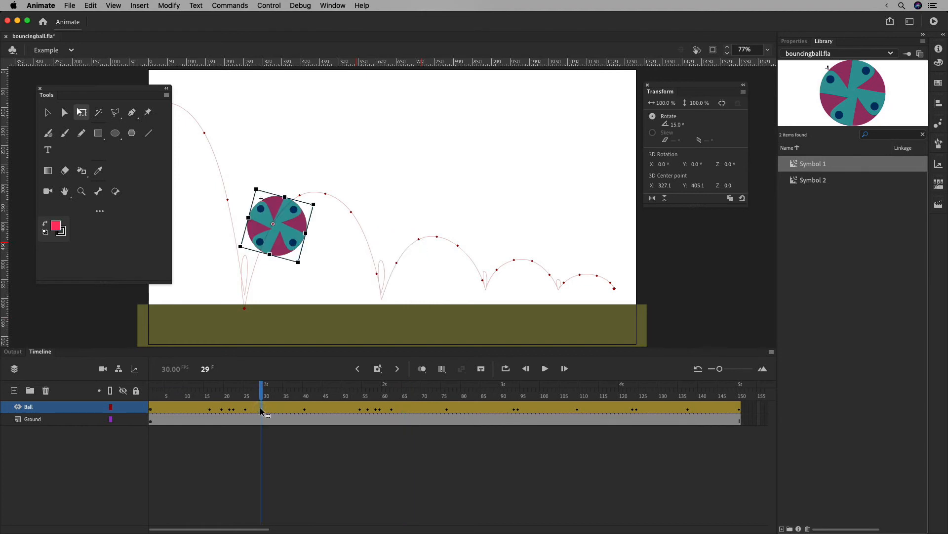
pyautogui.click(360, 409)
pyautogui.moveTo(360, 409); pyautogui.dragTo(519, 394)
pyautogui.click(404, 408)
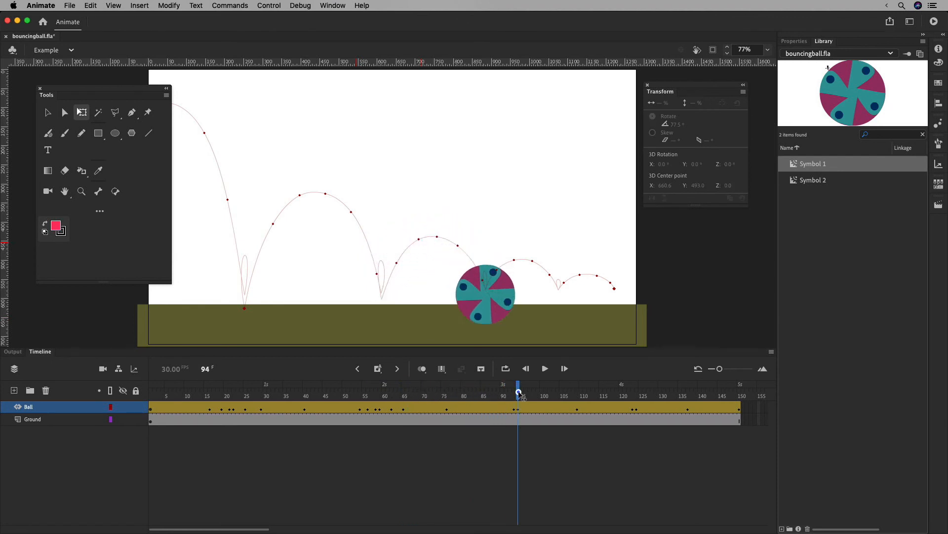
# Try rotating the ball at frame 94 to -180°, zooming in for the fine adjustment.
pyautogui.click(498, 311)
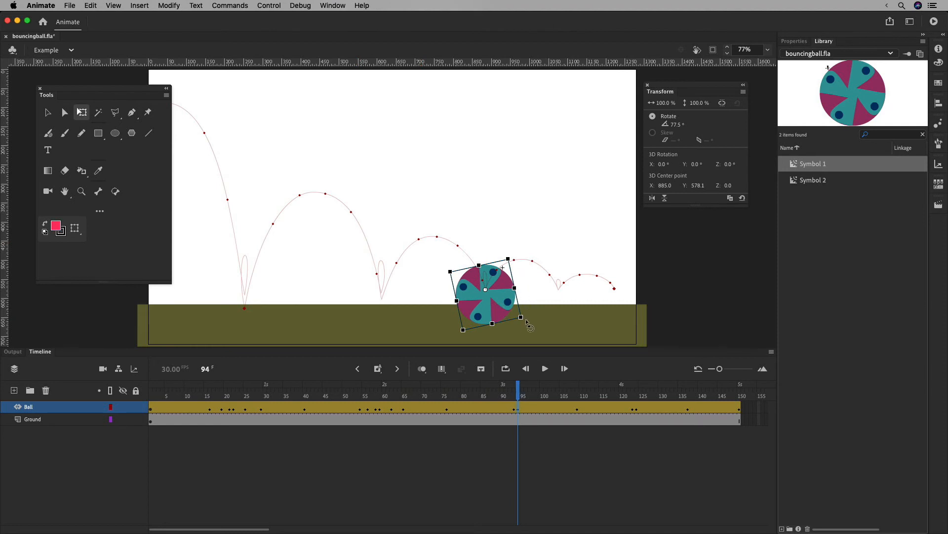
pyautogui.moveTo(527, 321)
pyautogui.mouseDown()
pyautogui.moveTo(460, 322)
pyautogui.moveTo(515, 321)
pyautogui.mouseUp()
pyautogui.press('super+equal')
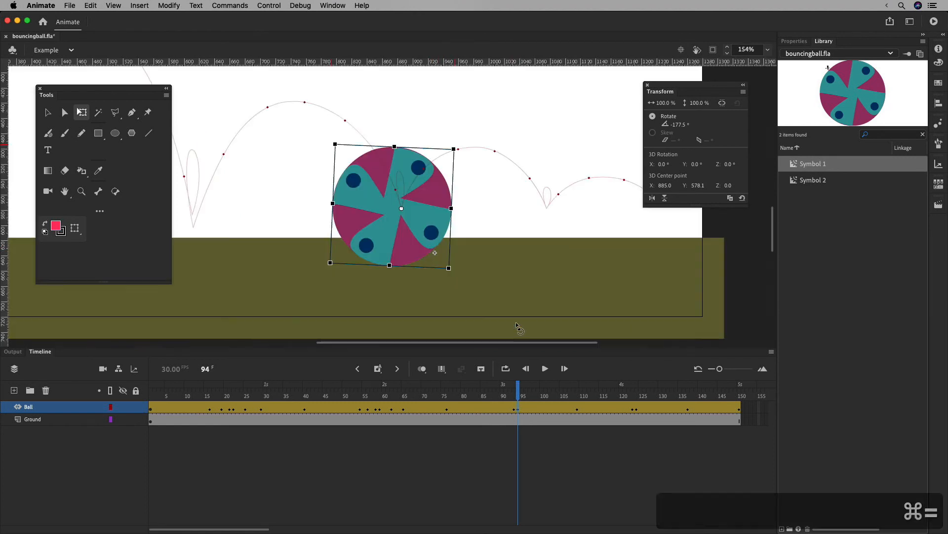
pyautogui.press('super+equal')
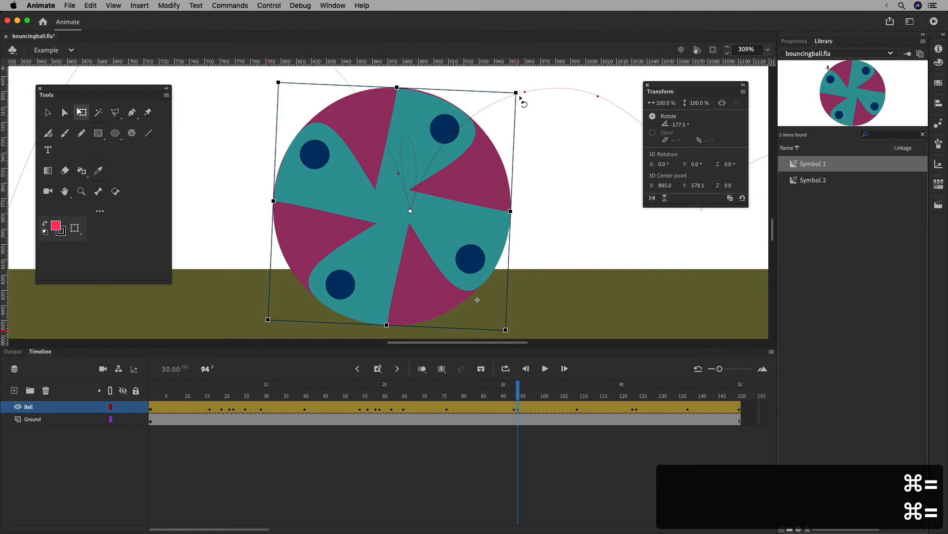
pyautogui.moveTo(522, 99); pyautogui.dragTo(519, 96)
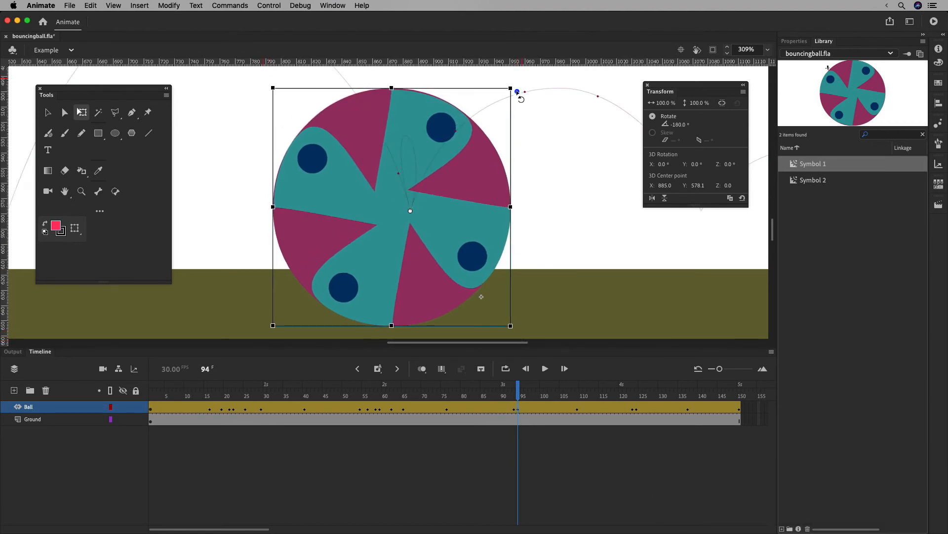
pyautogui.press('super+minus')
pyautogui.press('super+minus')
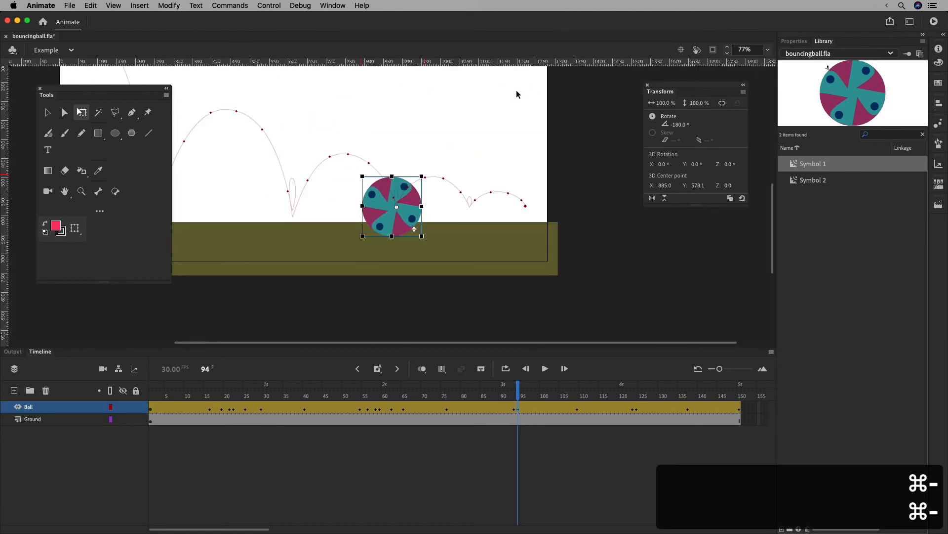
# Scrub back from the third ground contact and undo the ball's rotation changes at frame 94.
pyautogui.moveTo(510, 396); pyautogui.dragTo(468, 383)
pyautogui.press('super+z')
pyautogui.press('super+z')
pyautogui.press('super+z')
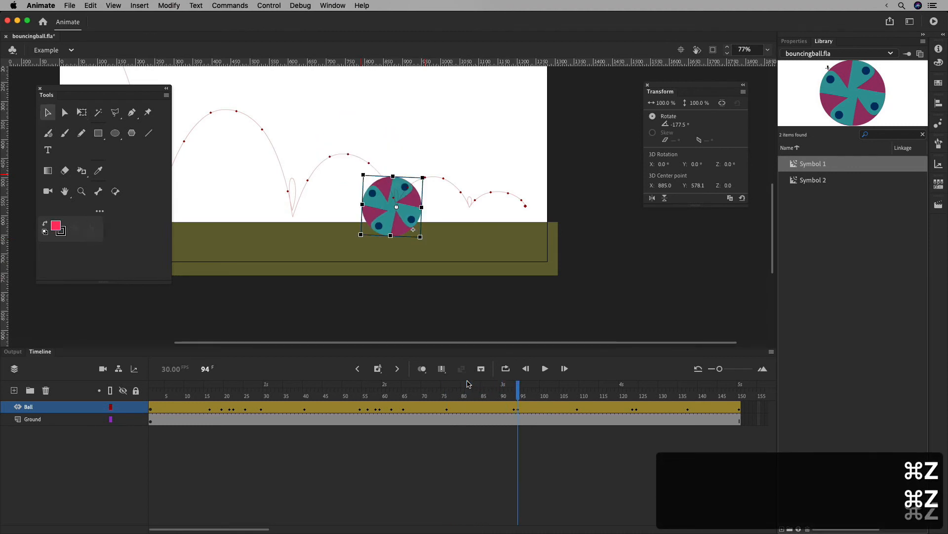
pyautogui.press('super+z')
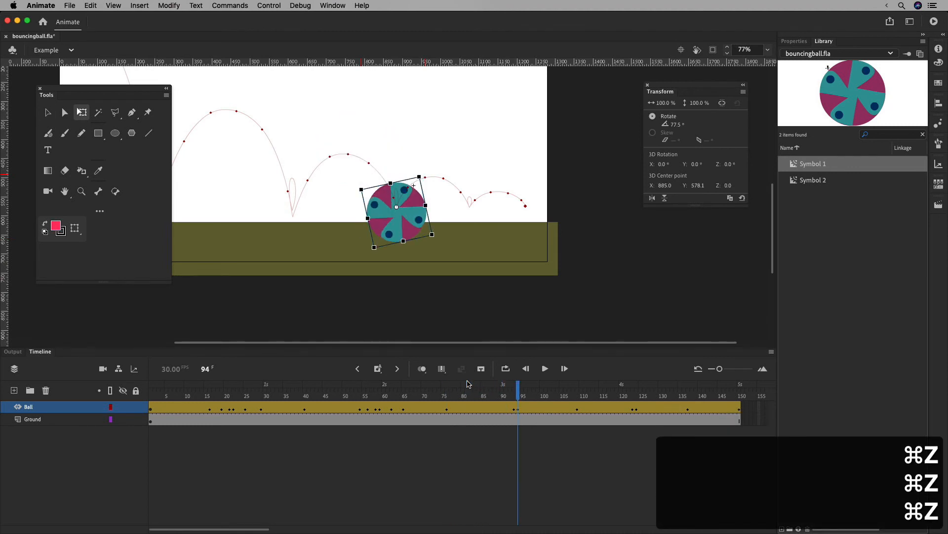
# Scrub through the third fall to frame 94 and rotate the ball at the ground contact to -180°.
pyautogui.moveTo(451, 393); pyautogui.dragTo(517, 388)
pyautogui.click(418, 200)
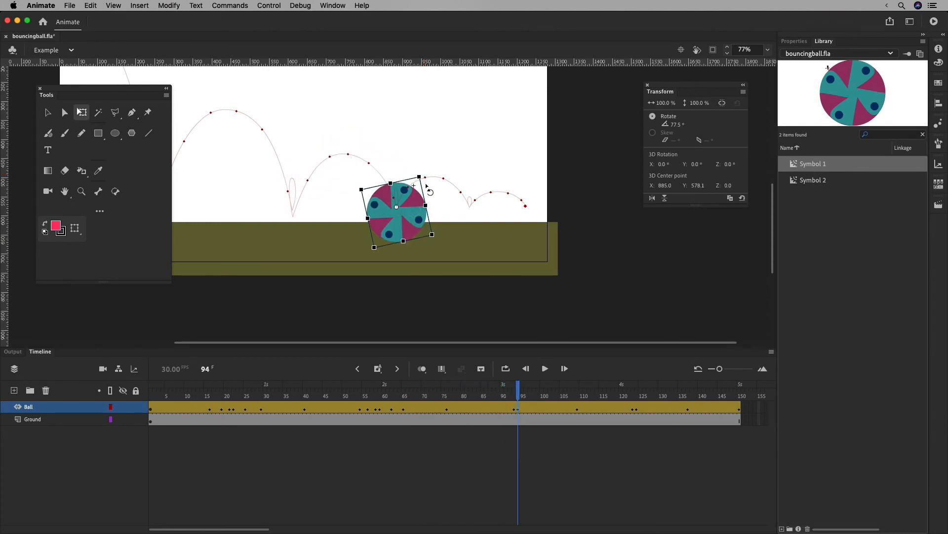
pyautogui.moveTo(437, 238); pyautogui.dragTo(369, 238)
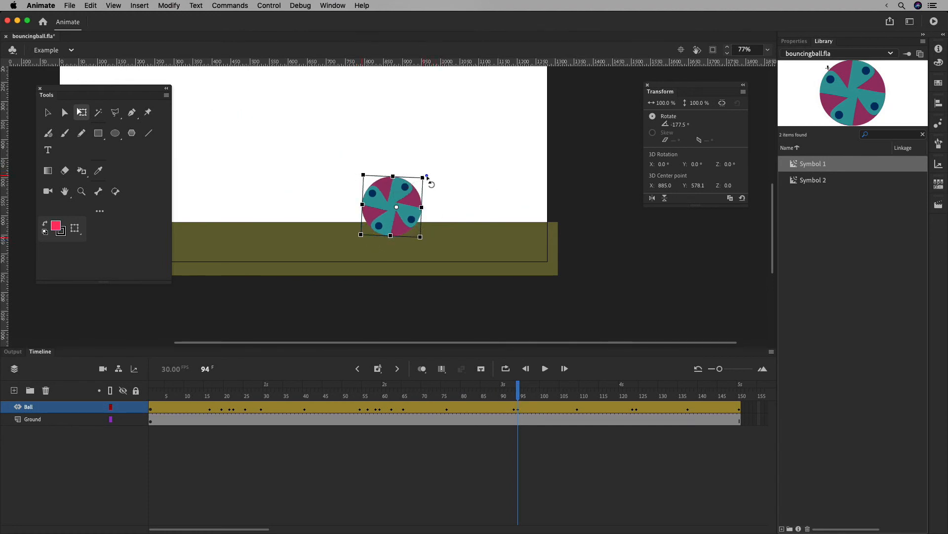
pyautogui.moveTo(428, 180); pyautogui.dragTo(425, 176)
pyautogui.press('super+equal')
pyautogui.press('super+equal')
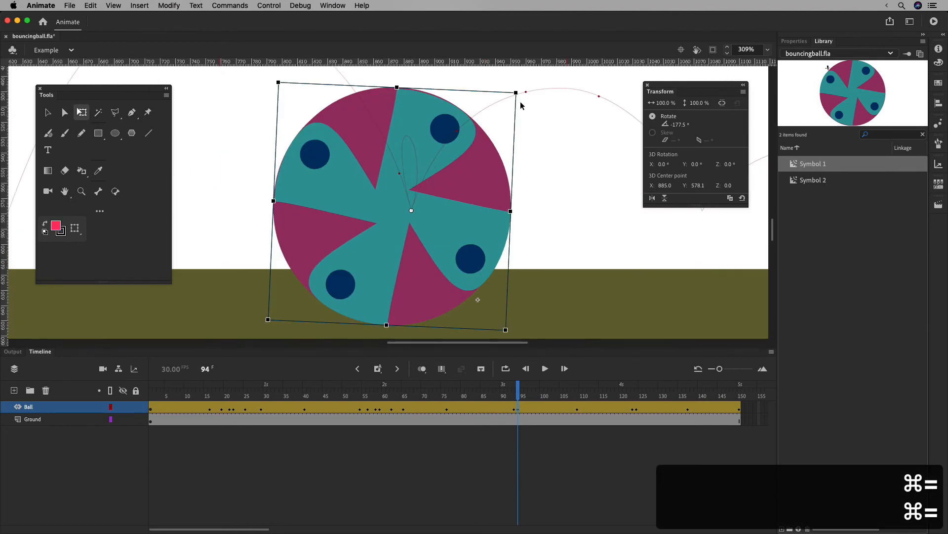
pyautogui.moveTo(521, 105); pyautogui.dragTo(521, 93)
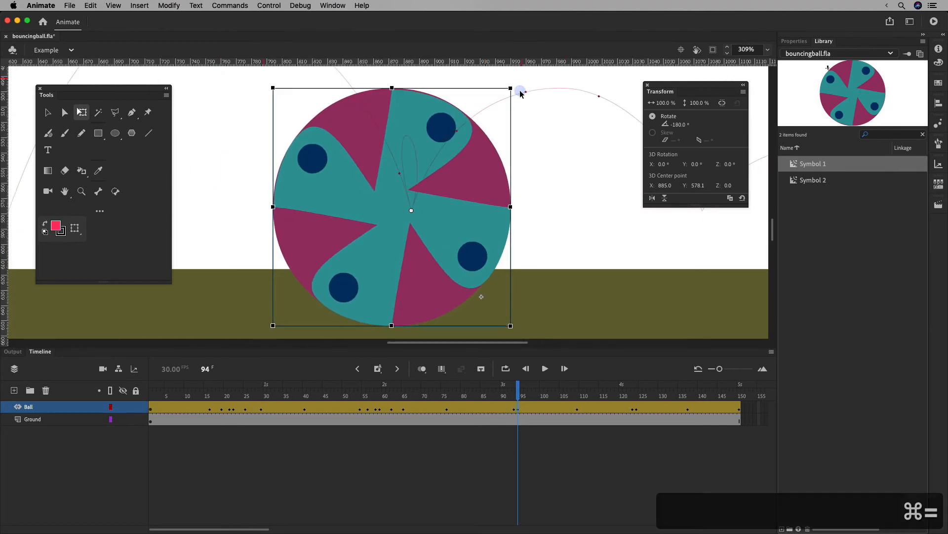
# Scrub back from frame 94 to frame 62 to check the rotation, and undo the ball's rotation change at frame 94.
pyautogui.press('super+minus')
pyautogui.press('super+minus')
pyautogui.press('space')
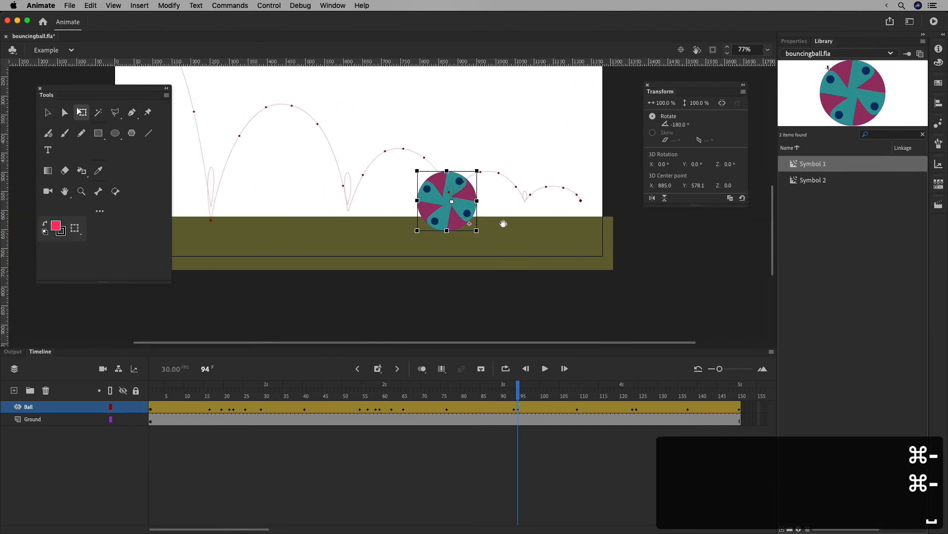
pyautogui.moveTo(504, 223); pyautogui.dragTo(521, 219)
pyautogui.moveTo(518, 395); pyautogui.dragTo(393, 399)
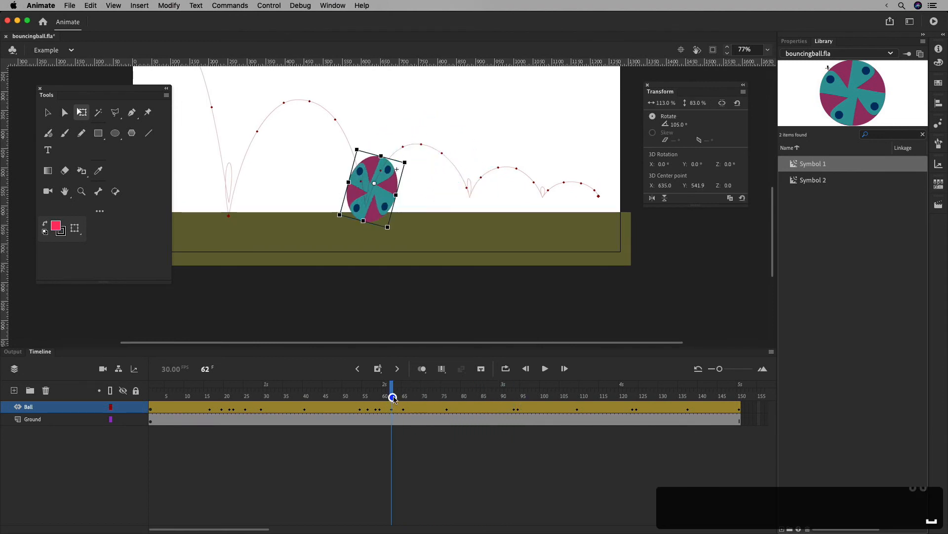
pyautogui.press('super+z')
pyautogui.press('super+z')
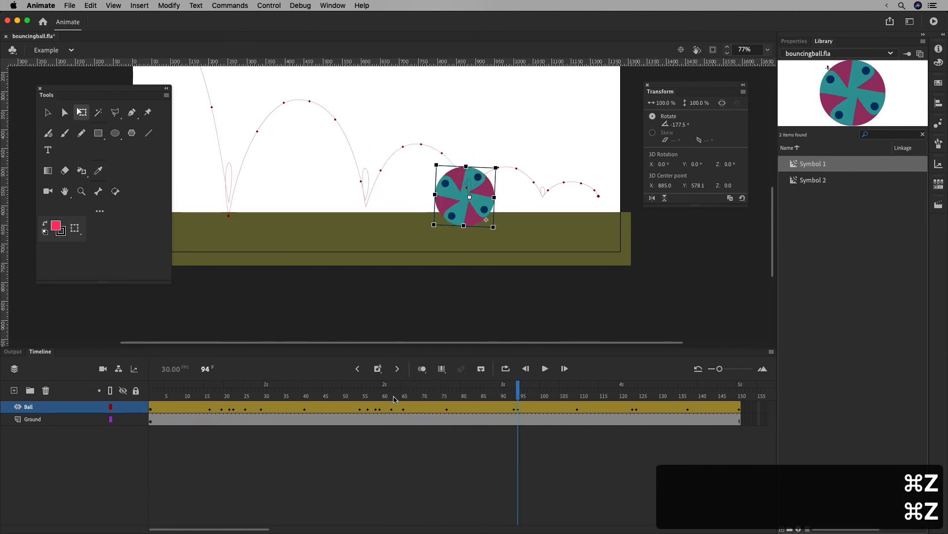
pyautogui.press('super+z')
pyautogui.moveTo(518, 399)
pyautogui.mouseDown()
pyautogui.moveTo(381, 393)
pyautogui.moveTo(482, 392)
pyautogui.moveTo(518, 381)
pyautogui.mouseUp()
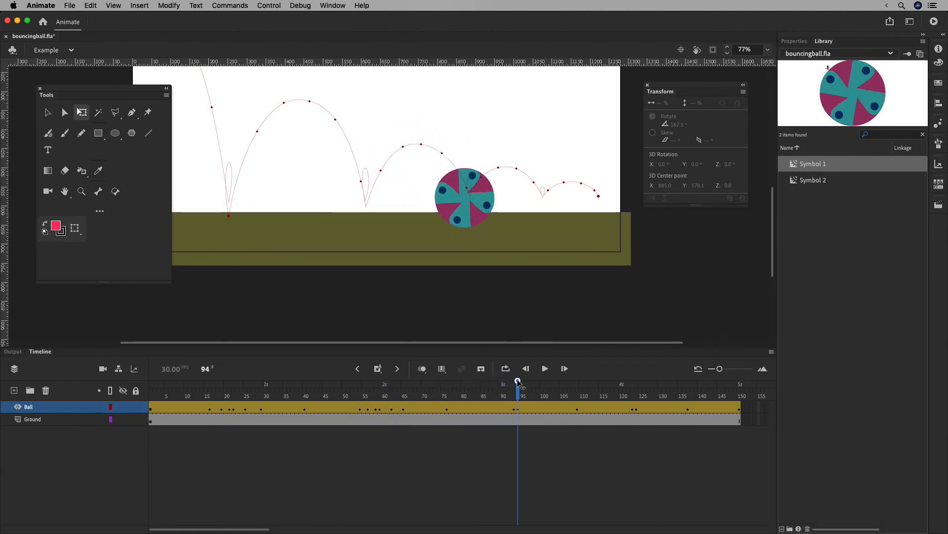
# Rotate the ball at the third ground contact on frame 94 to about -180°, zooming in for the fine adjustment.
pyautogui.click(471, 216)
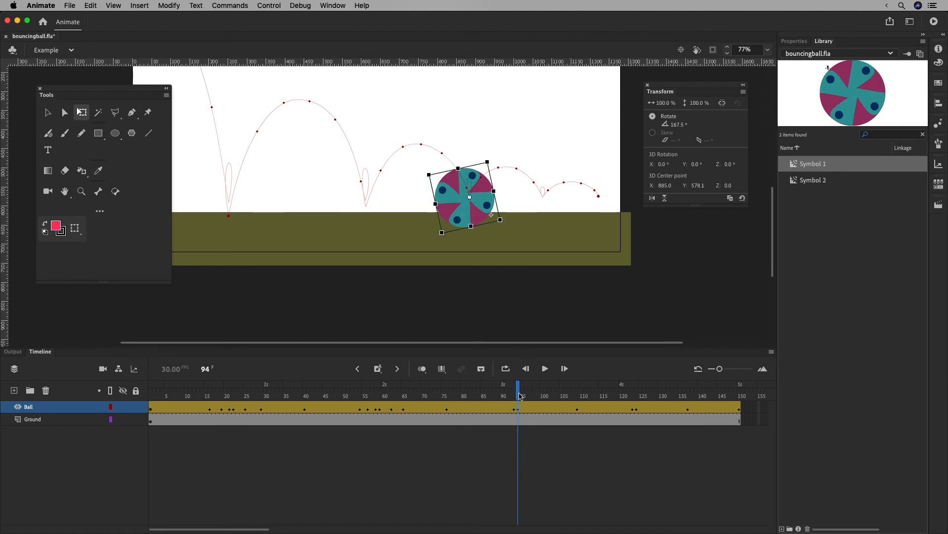
pyautogui.moveTo(505, 226); pyautogui.dragTo(500, 225)
pyautogui.press('super+equal')
pyautogui.press('super+equal')
pyautogui.press('super+equal')
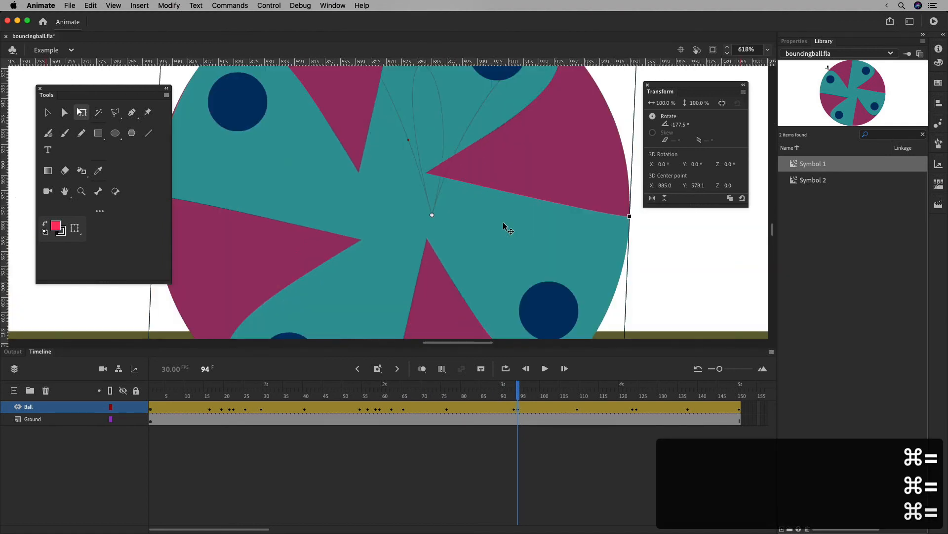
pyautogui.press('super+minus')
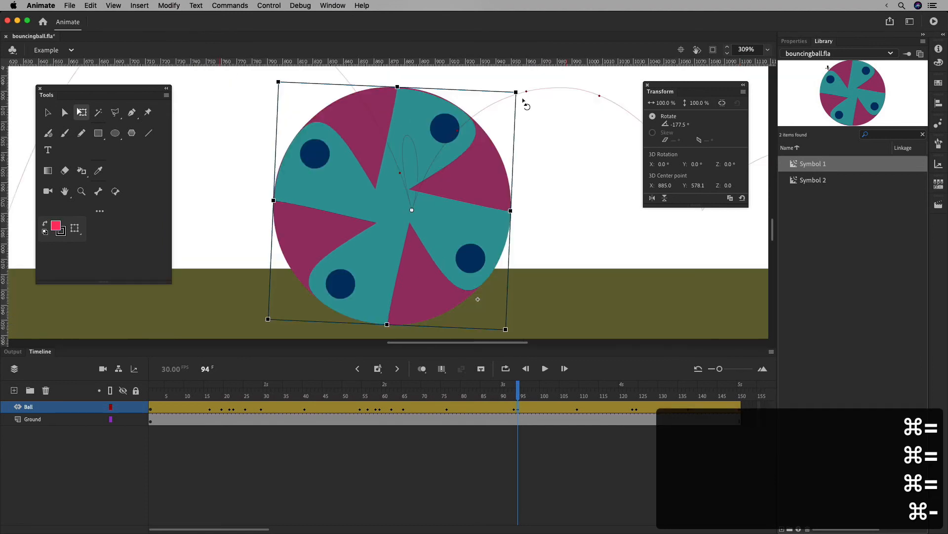
pyautogui.moveTo(523, 101); pyautogui.dragTo(520, 92)
pyautogui.press('super+minus')
pyautogui.press('super+minus')
pyautogui.press('super+minus')
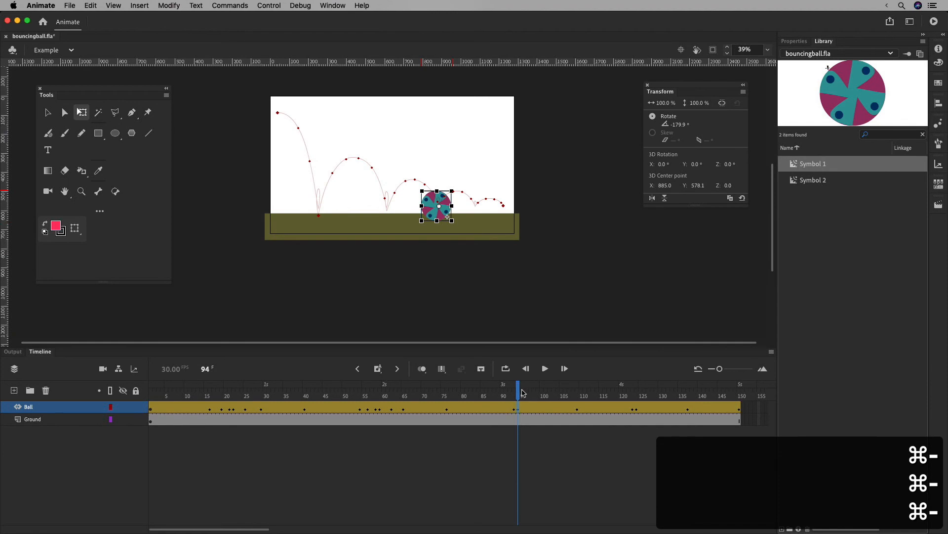
# Scrub back into the third fall, open the Ball tween's motion graph and display its Rotation curve, with the ball selected at frame 90.
pyautogui.moveTo(523, 393); pyautogui.dragTo(492, 394)
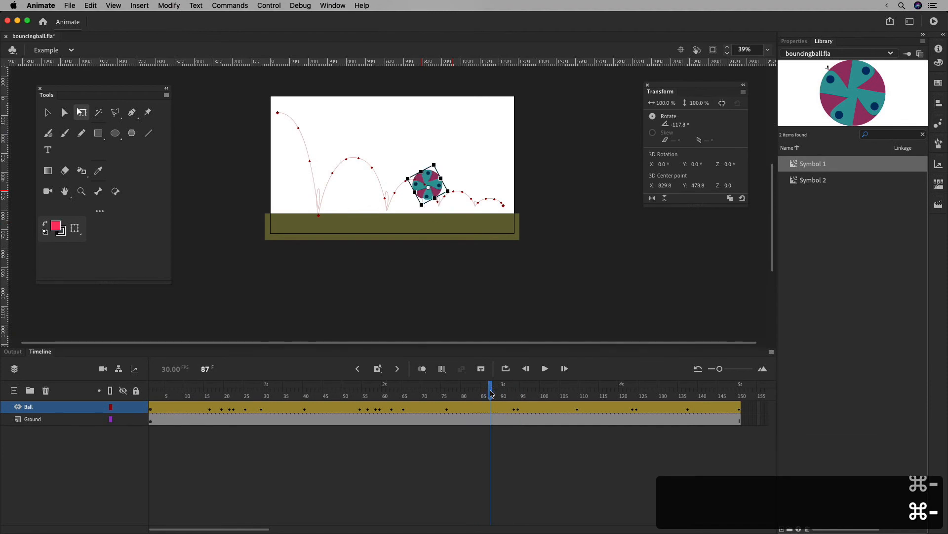
pyautogui.press('super+minus')
pyautogui.press('super+minus')
pyautogui.press('super+equal')
pyautogui.press('super+equal')
pyautogui.press('super+equal')
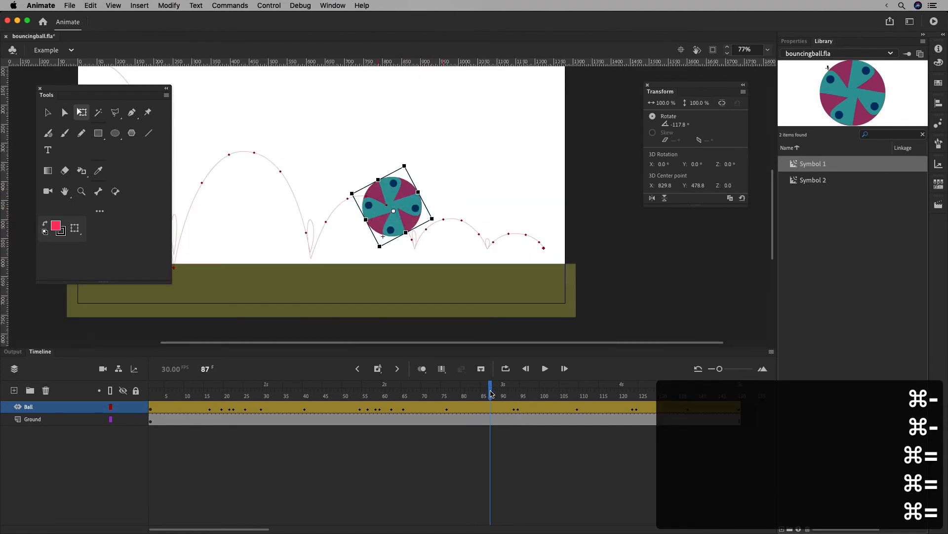
pyautogui.doubleClick(504, 411)
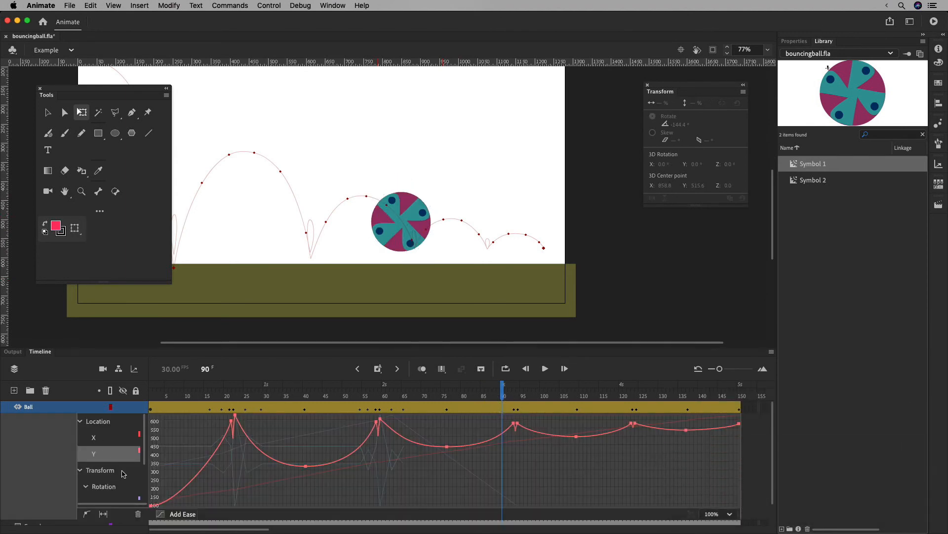
pyautogui.click(114, 487)
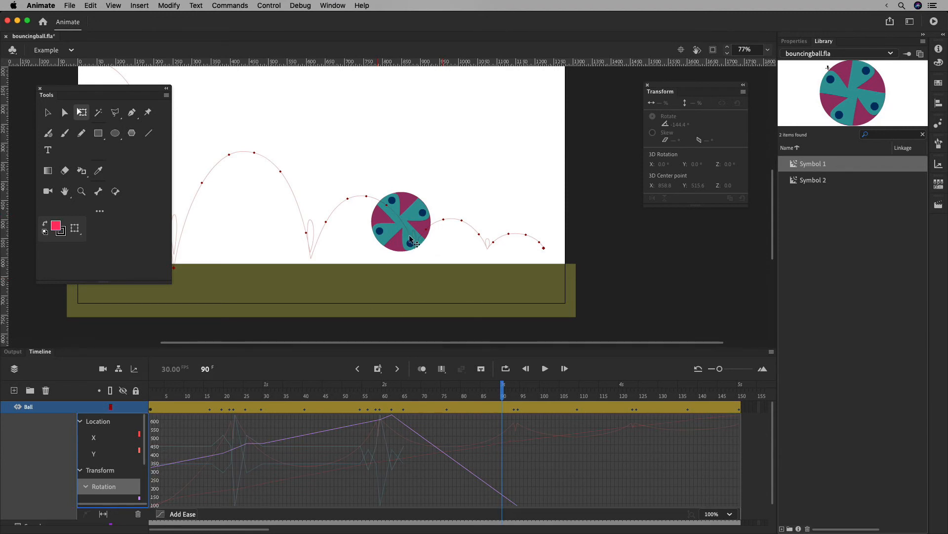
pyautogui.click(424, 221)
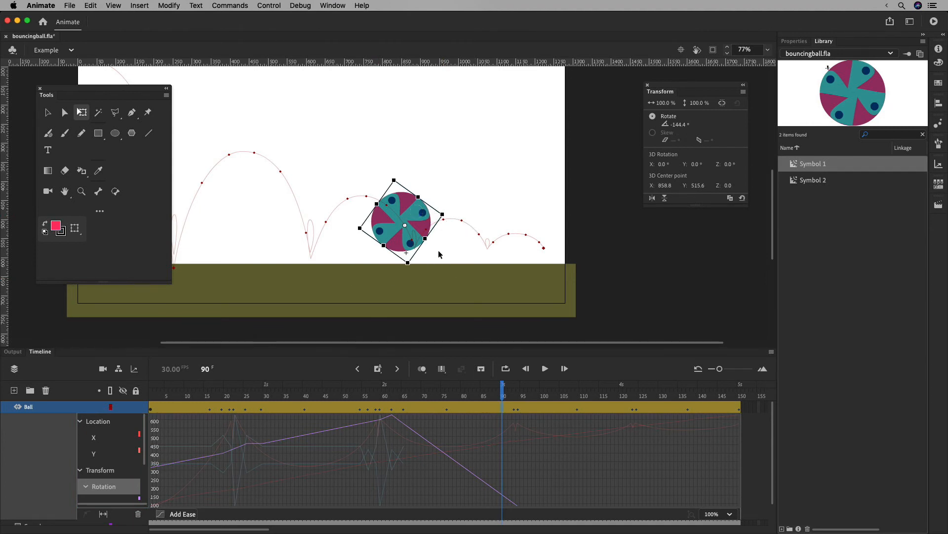
# Try a 400% vertical zoom on the rotation graph, and return it to 100%.
pyautogui.click(730, 514)
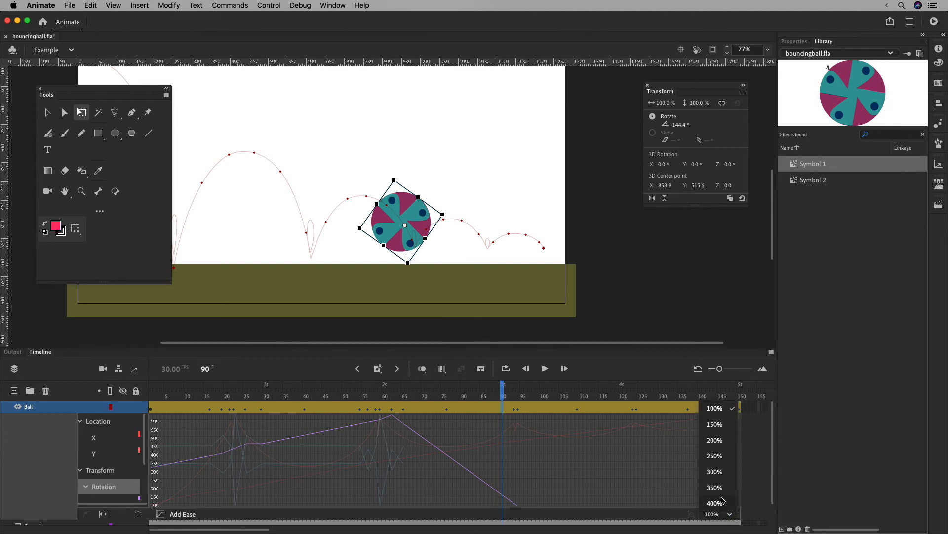
pyautogui.click(724, 501)
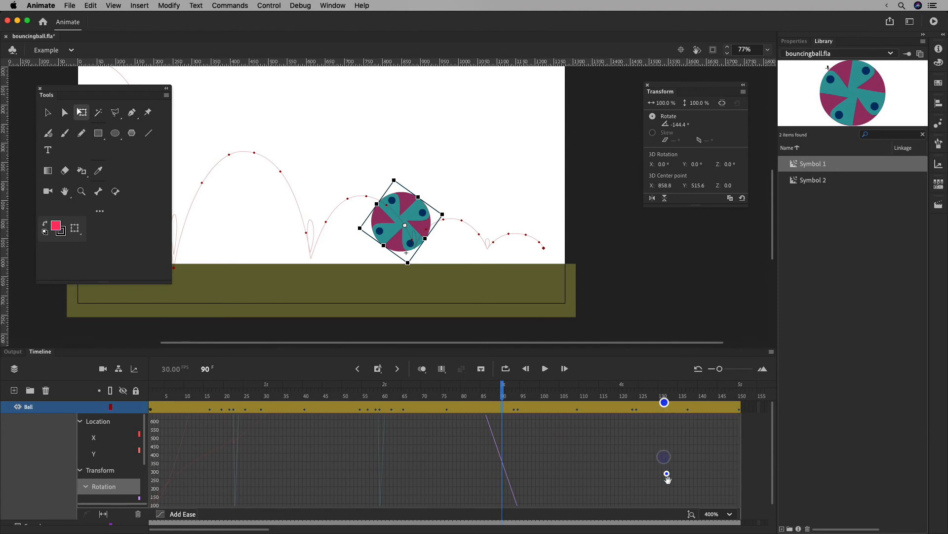
pyautogui.click(730, 514)
pyautogui.click(729, 410)
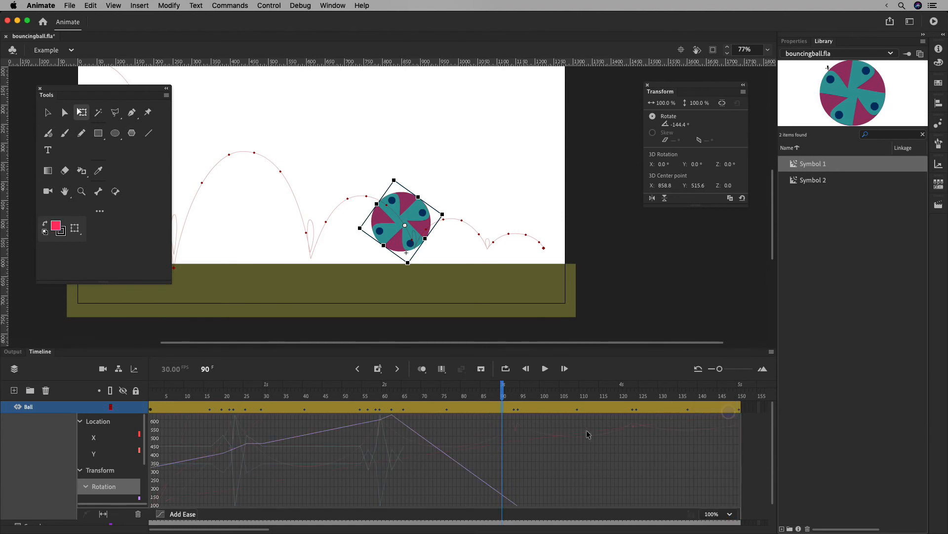
# Set the ball's rotation at frame 94 to 0°.
pyautogui.moveTo(507, 400); pyautogui.dragTo(519, 396)
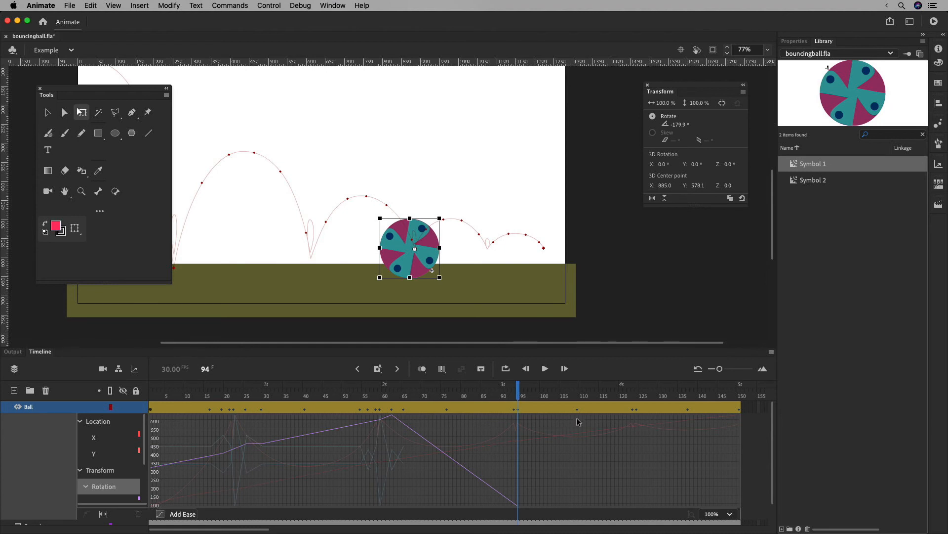
pyautogui.click(677, 125)
pyautogui.write('0')
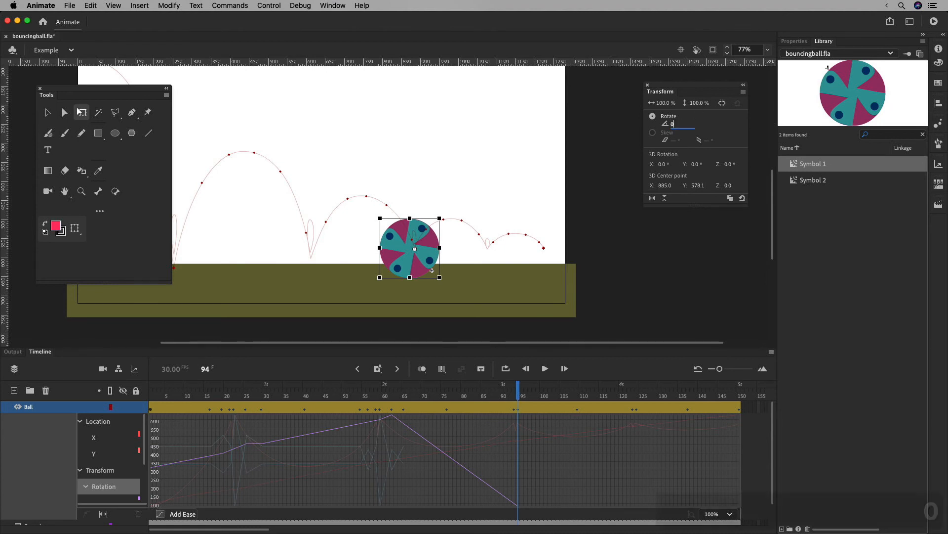
pyautogui.press('Return')
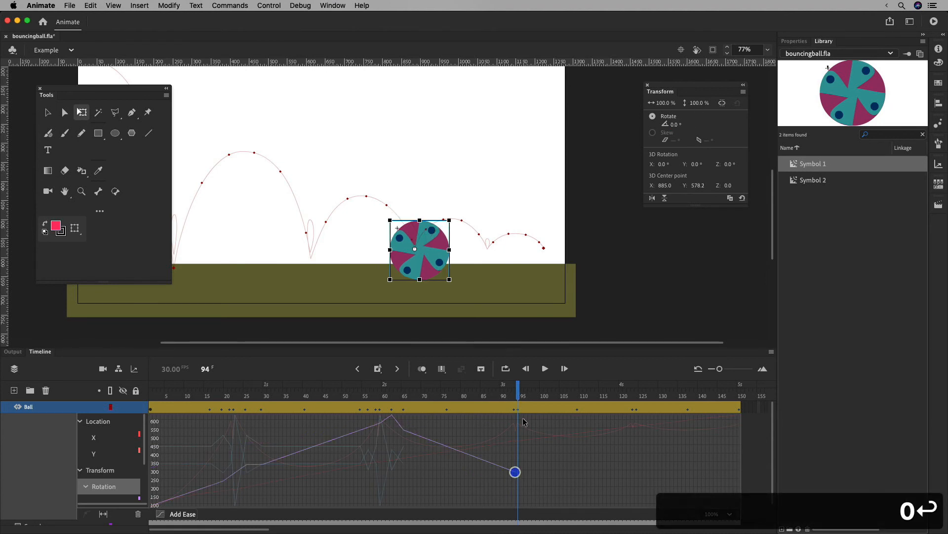
# Select the Z rotation curve and reshape it, moving its end point to about 179° at frame 95 and the frame 65 point to about 105°.
pyautogui.click(518, 473)
pyautogui.press('v')
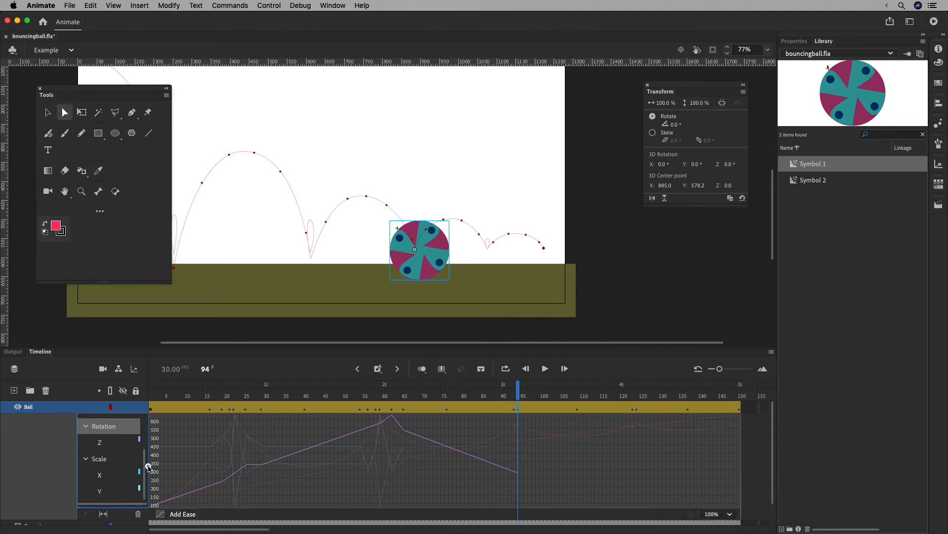
pyautogui.scroll(-3, 113, 460)
pyautogui.click(131, 442)
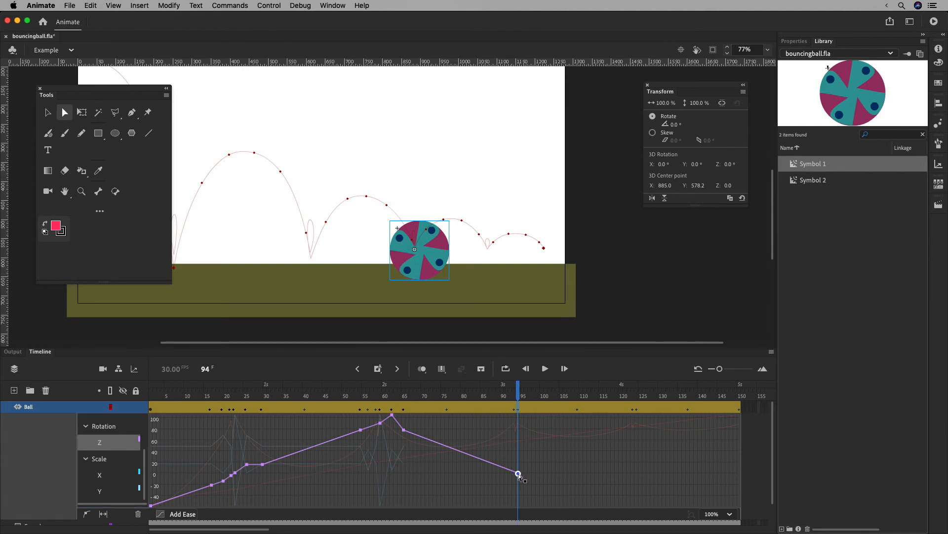
pyautogui.moveTo(519, 474)
pyautogui.mouseDown()
pyautogui.moveTo(520, 410)
pyautogui.moveTo(519, 480)
pyautogui.mouseUp()
pyautogui.moveTo(403, 455); pyautogui.dragTo(404, 442)
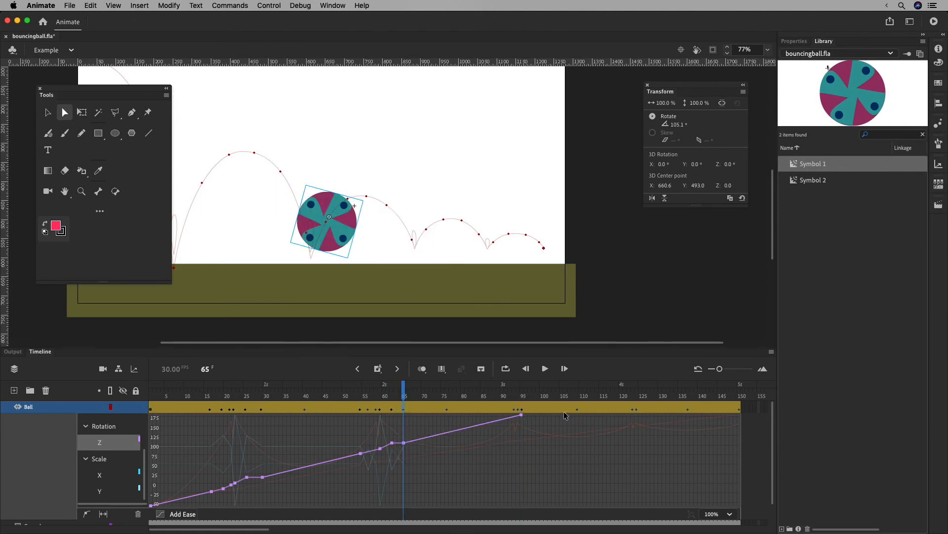
# Scrub between frames 41 and 95 and inspect the ball's rotation at frame 95 and at the second ground contact on frame 59.
pyautogui.moveTo(403, 397); pyautogui.dragTo(521, 398)
pyautogui.click(434, 254)
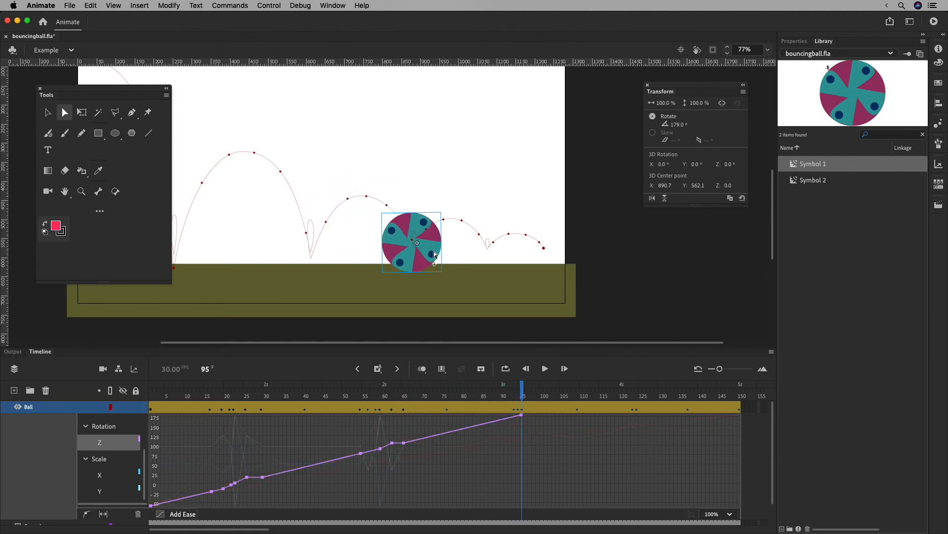
pyautogui.moveTo(518, 393); pyautogui.dragTo(306, 440)
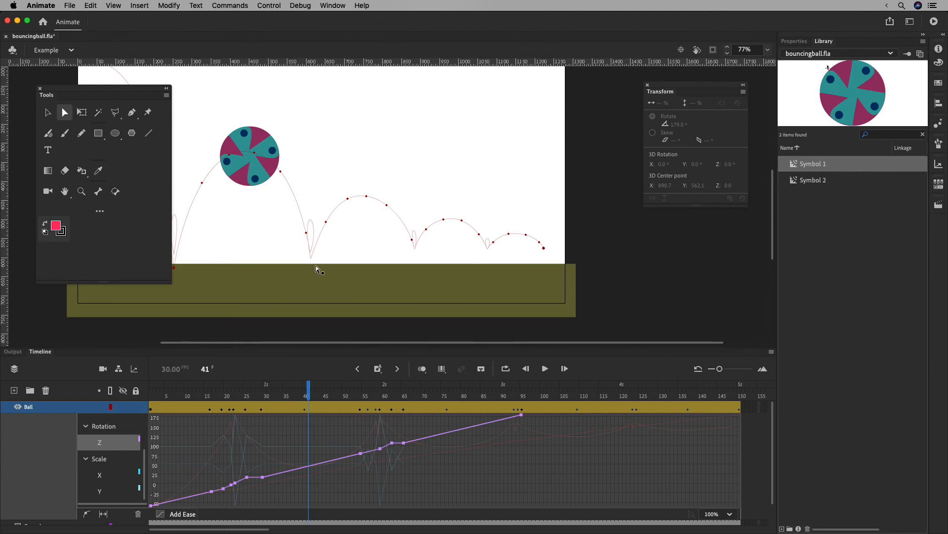
pyautogui.moveTo(321, 395); pyautogui.dragTo(380, 401)
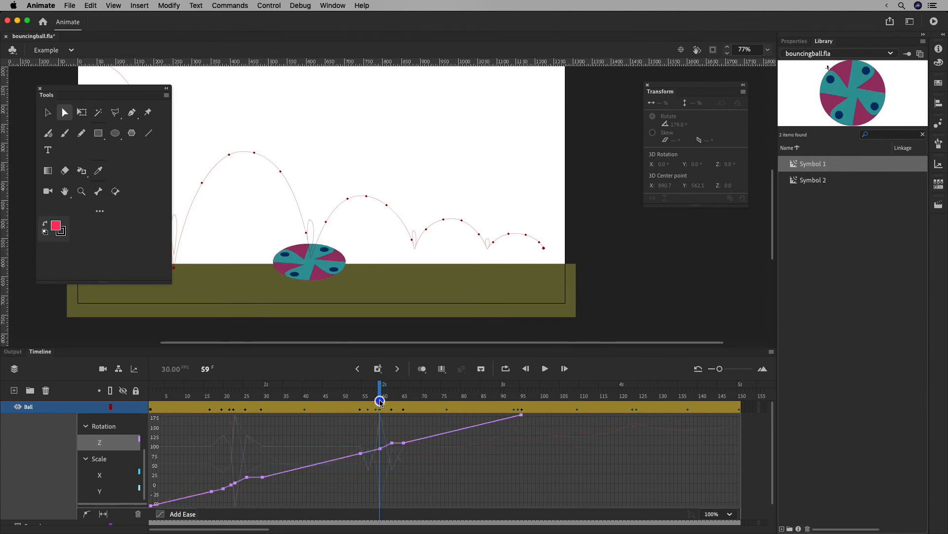
pyautogui.click(329, 262)
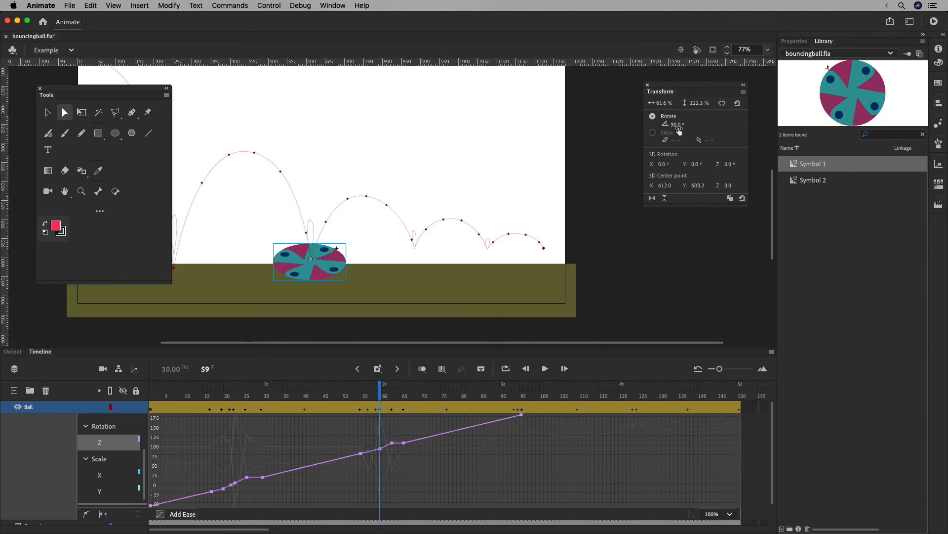
# Set the ball's rotation at frame 95 to 180°.
pyautogui.click(525, 400)
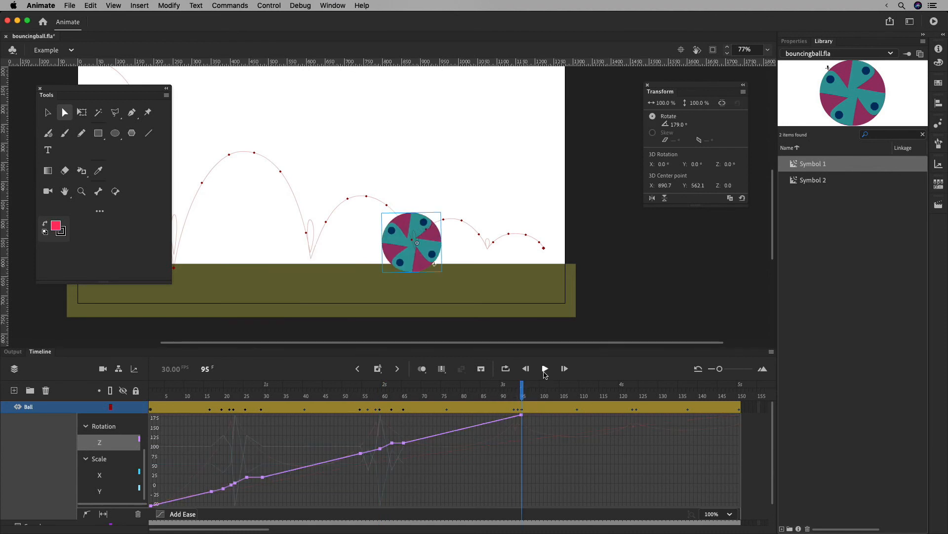
pyautogui.click(678, 124)
pyautogui.write('180')
pyautogui.press('Return')
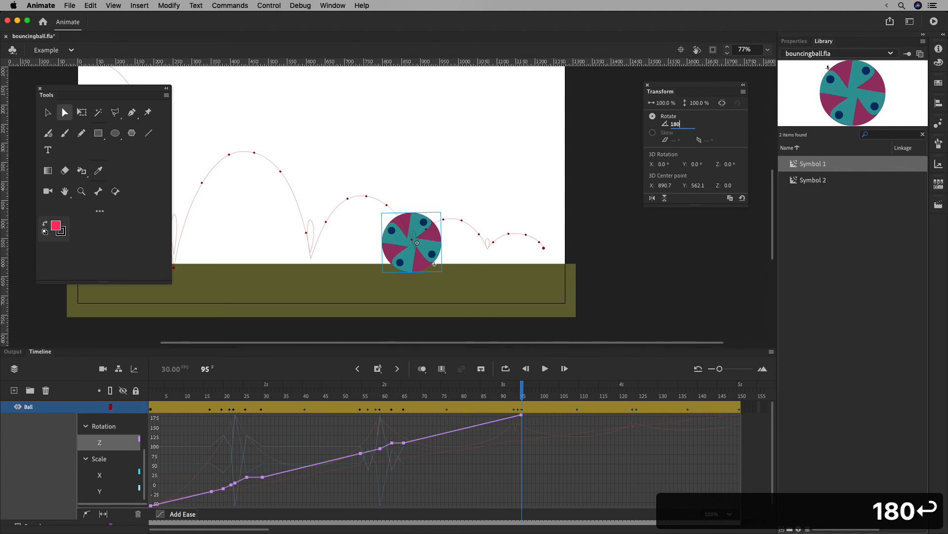
pyautogui.click(524, 400)
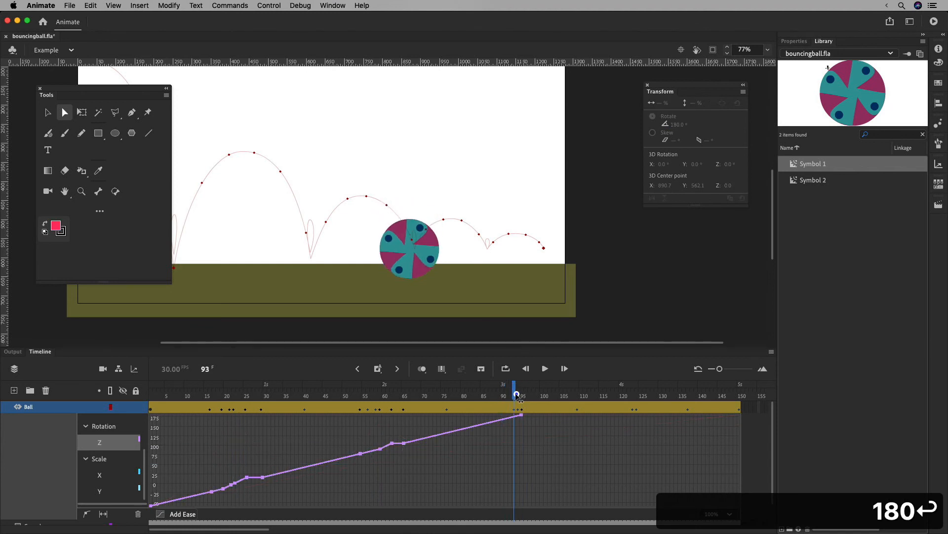
# Rewind to frame 1, bring the whole bounce path into view and play the animation through to frame 85.
pyautogui.moveTo(523, 400); pyautogui.dragTo(144, 423)
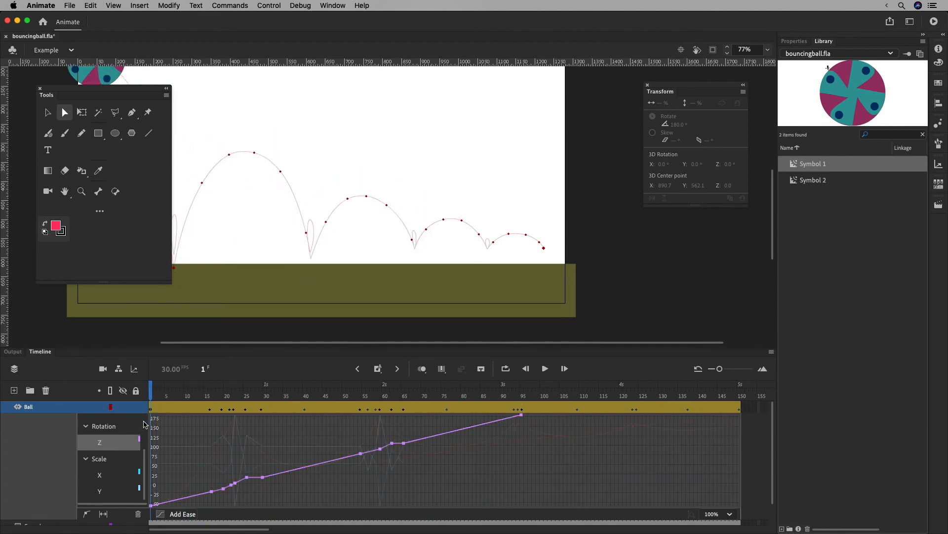
pyautogui.moveTo(408, 228); pyautogui.dragTo(520, 262)
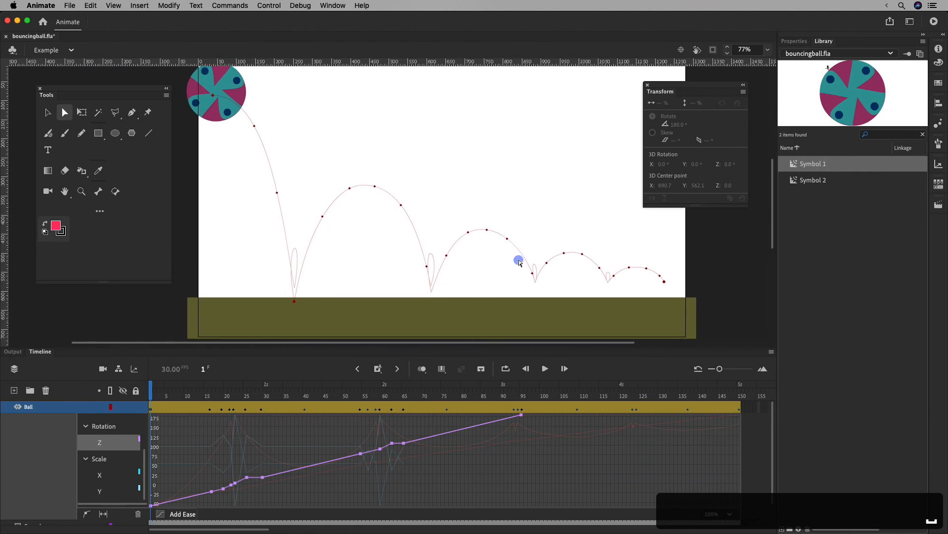
pyautogui.click(545, 369)
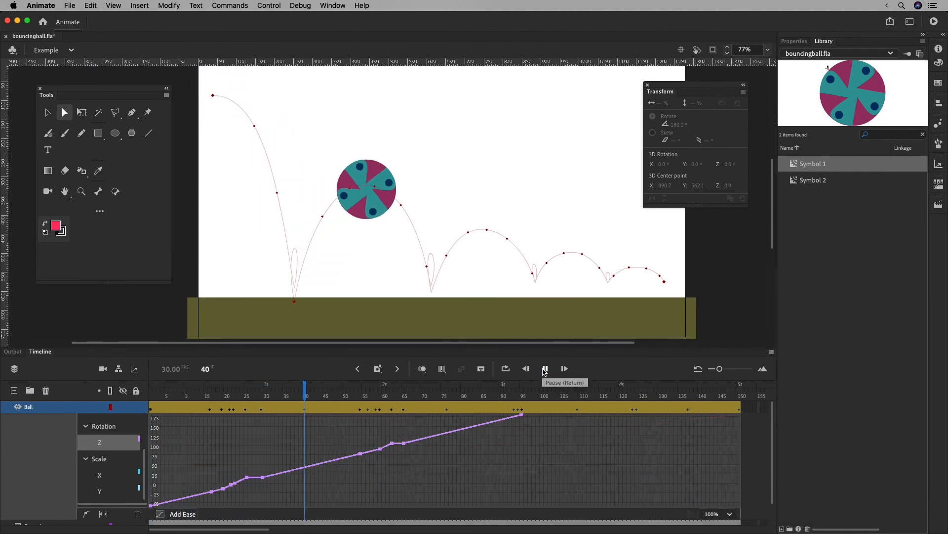
pyautogui.click(545, 369)
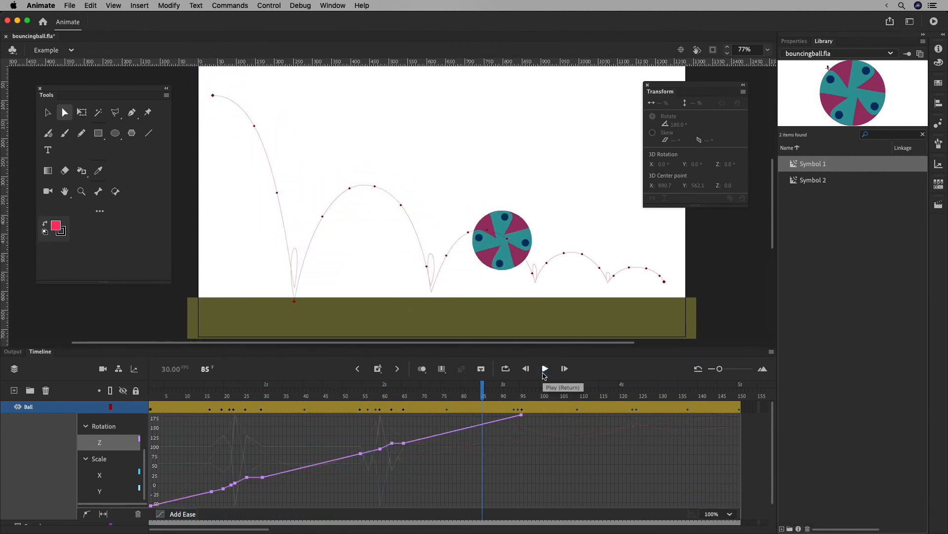
# Scrub through the second ground contact from frame 59 to frame 61 to examine the ball's rotation.
pyautogui.click(419, 407)
pyautogui.moveTo(419, 407); pyautogui.dragTo(380, 418)
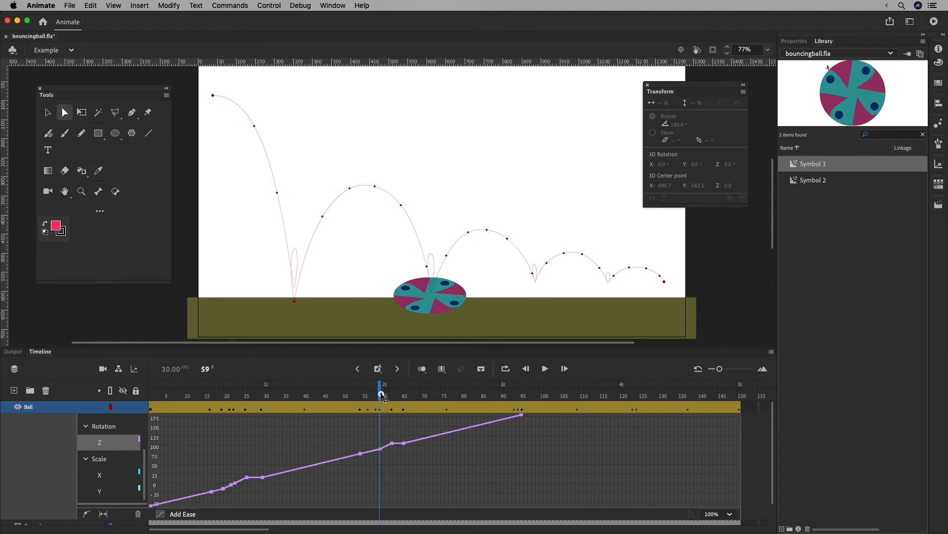
pyautogui.moveTo(381, 395)
pyautogui.mouseDown()
pyautogui.moveTo(405, 391)
pyautogui.moveTo(390, 398)
pyautogui.mouseUp()
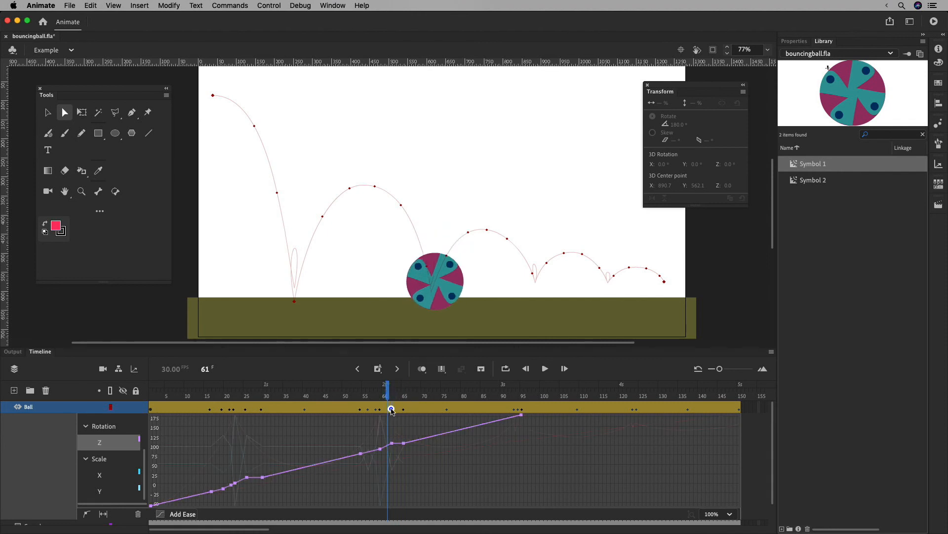
# Lower the Z rotation point at frame 62 into line with the neighbouring points on the curve.
pyautogui.click(394, 398)
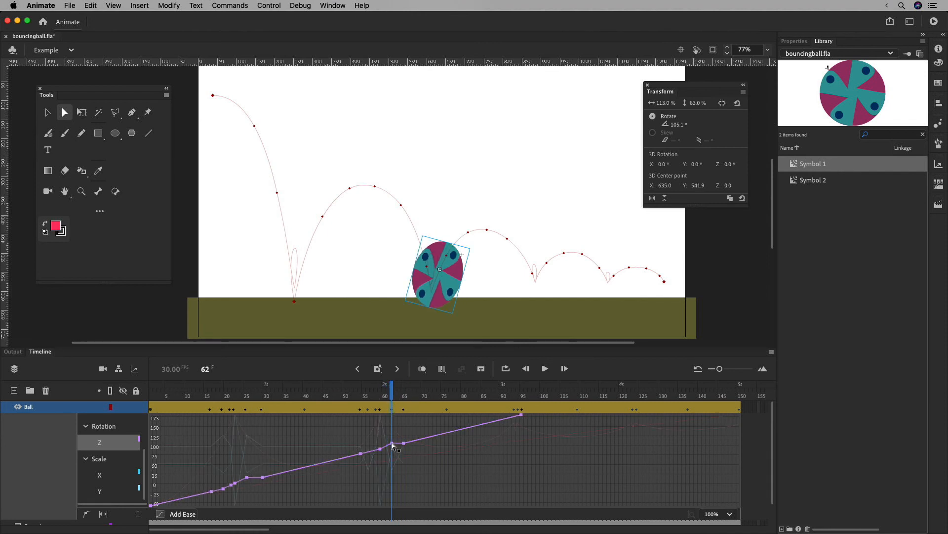
pyautogui.moveTo(394, 397); pyautogui.dragTo(380, 395)
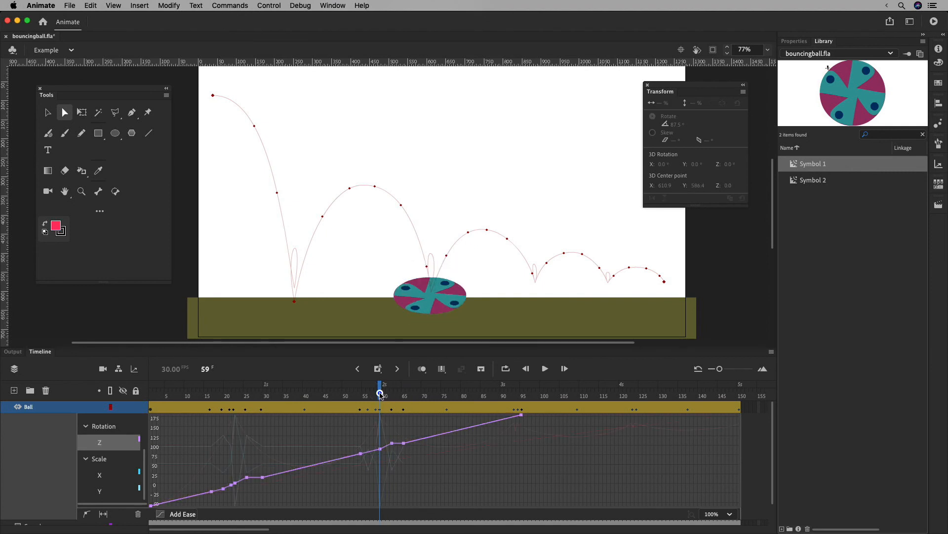
pyautogui.click(392, 444)
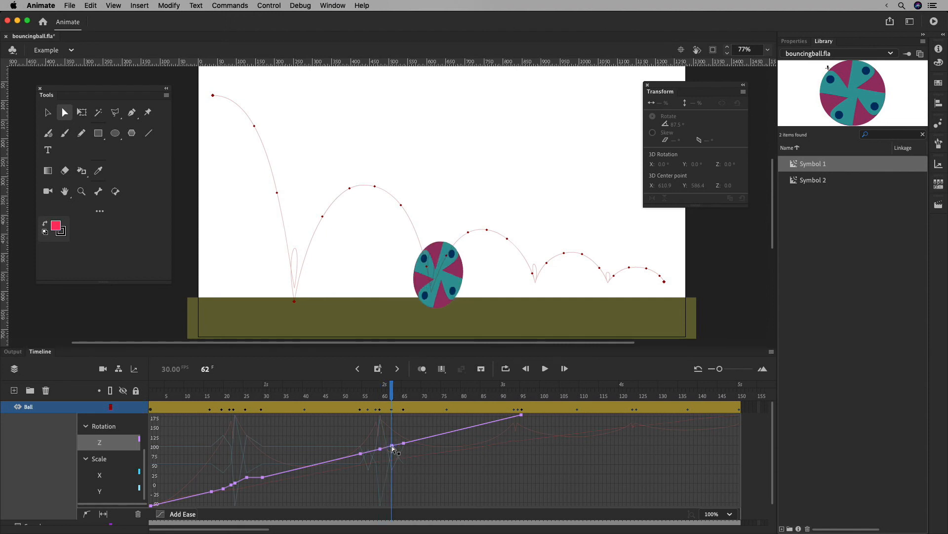
pyautogui.moveTo(392, 448)
pyautogui.mouseDown()
pyautogui.moveTo(381, 452)
pyautogui.moveTo(400, 455)
pyautogui.mouseUp()
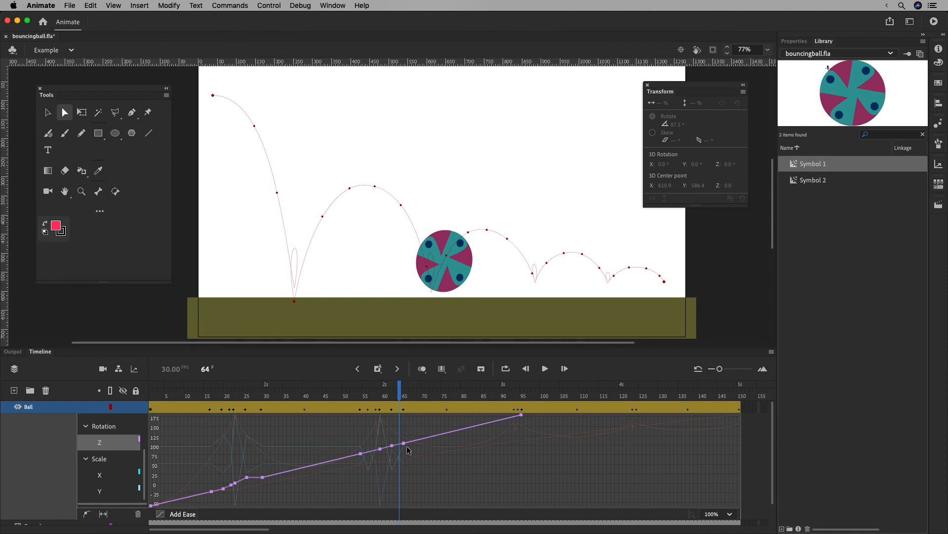
# Delete the Z rotation keyframes at frames 65, 62 and 54 around the second ground contact.
pyautogui.click(405, 444)
pyautogui.press('BackSpace')
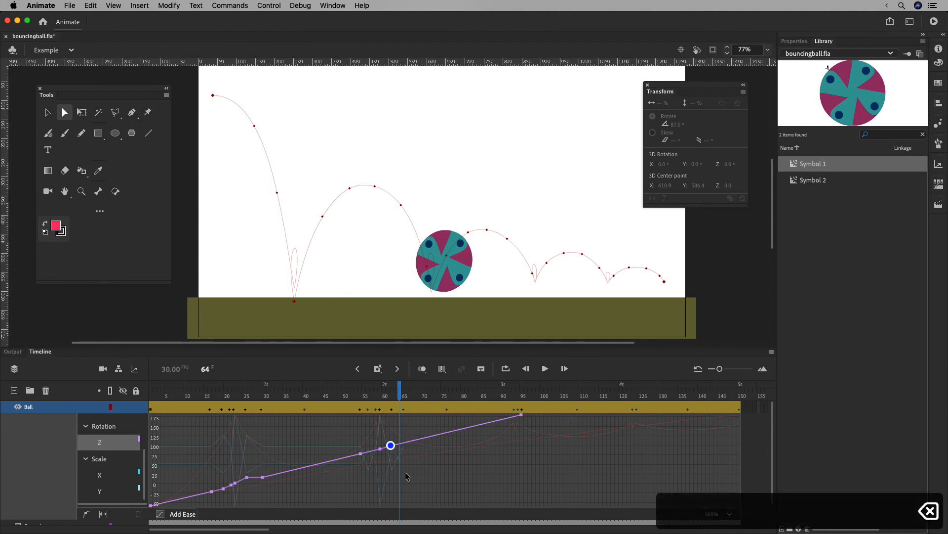
pyautogui.press('BackSpace')
pyautogui.moveTo(396, 394); pyautogui.dragTo(245, 421)
pyautogui.click(361, 453)
pyautogui.press('BackSpace')
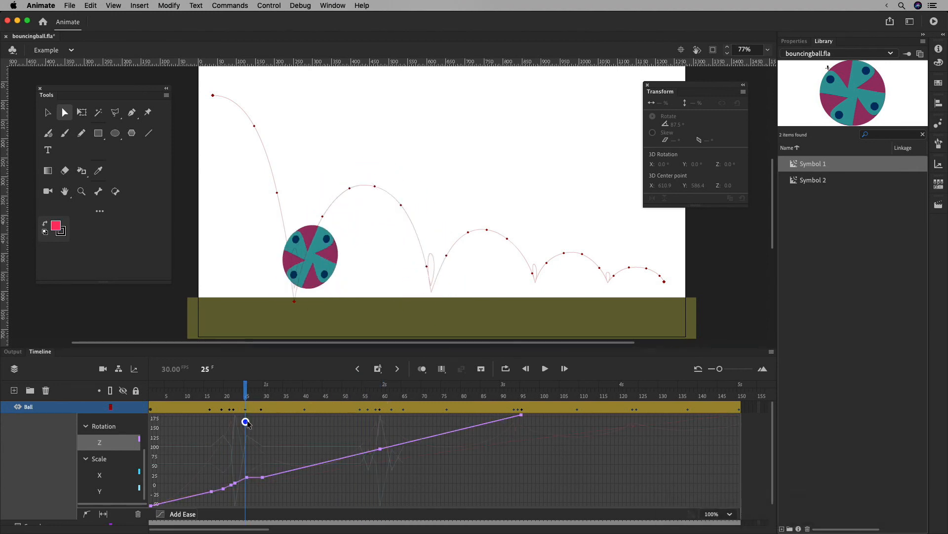
# Delete the Z rotation keyframes at frames 25, 21, 19 and 16 around the first bounce and scrub the motion back to frame 1.
pyautogui.press('BackSpace')
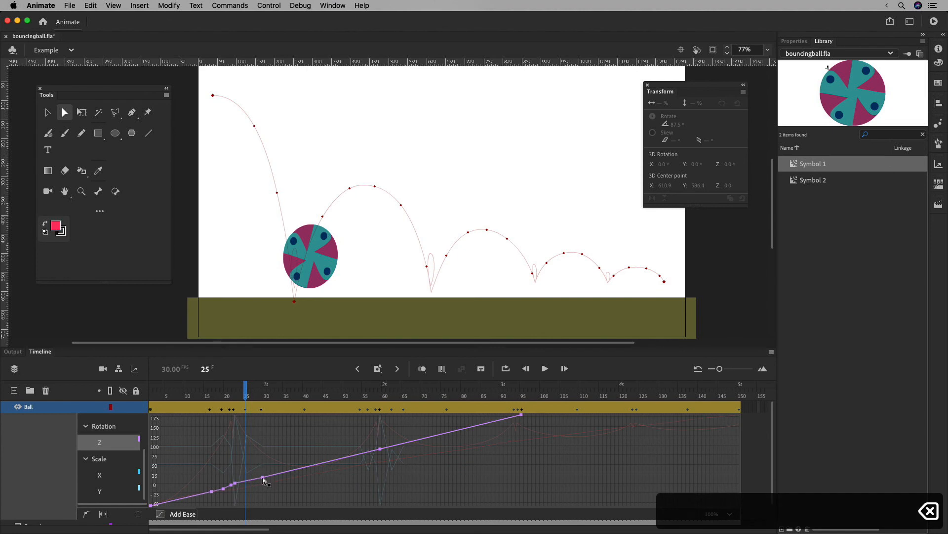
pyautogui.moveTo(246, 397)
pyautogui.mouseDown()
pyautogui.moveTo(268, 398)
pyautogui.moveTo(229, 396)
pyautogui.mouseUp()
pyautogui.click(235, 409)
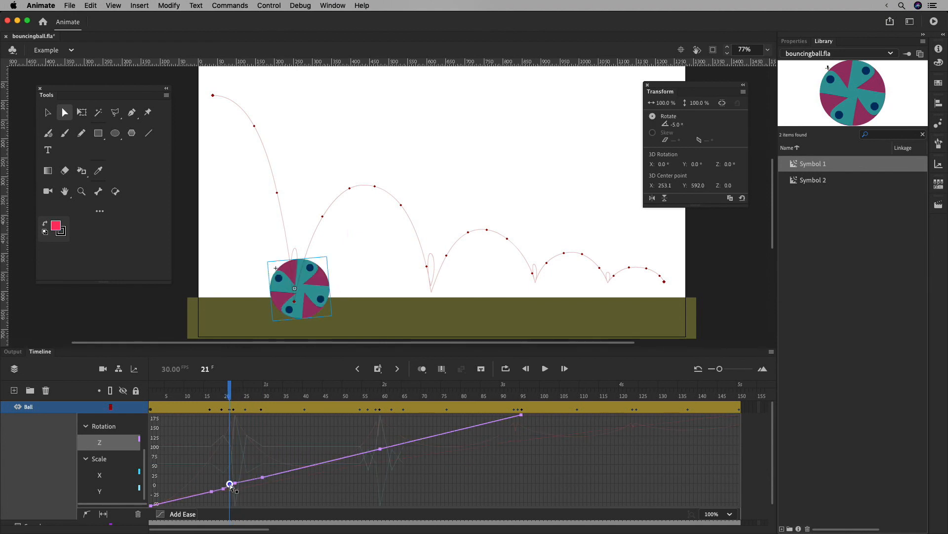
pyautogui.press('BackSpace')
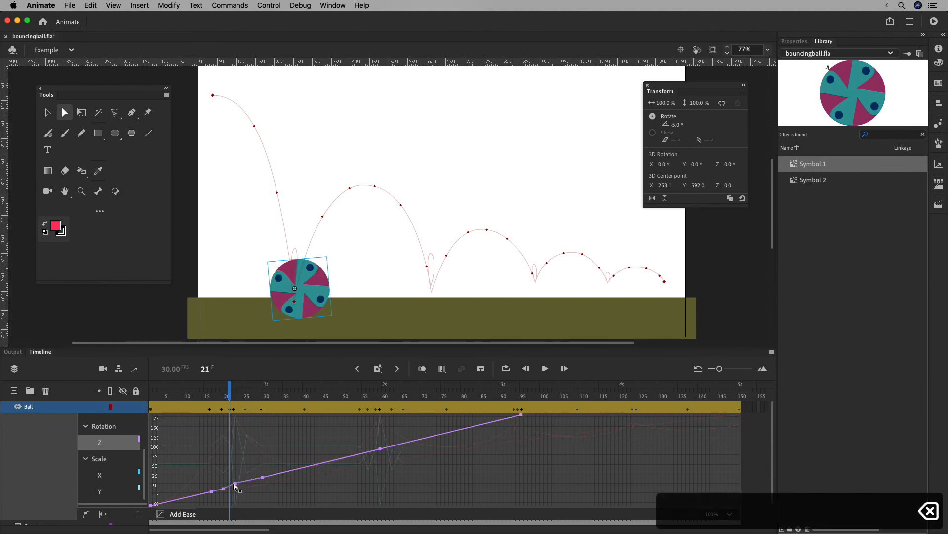
pyautogui.press('BackSpace')
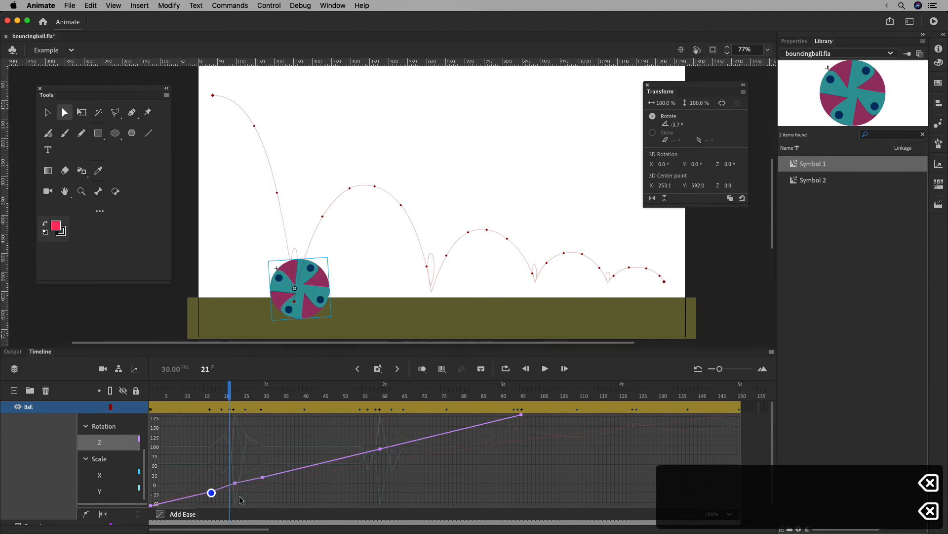
pyautogui.press('BackSpace')
pyautogui.moveTo(229, 395); pyautogui.dragTo(528, 385)
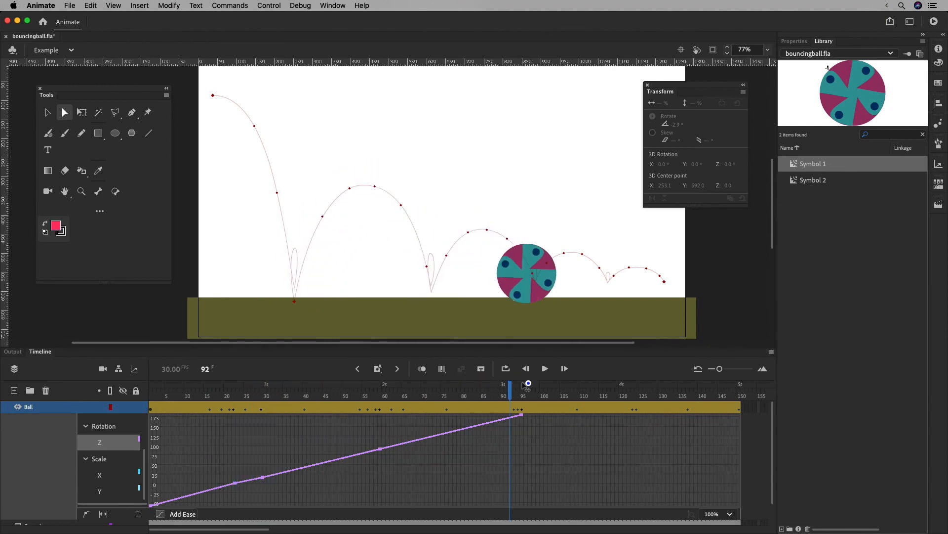
pyautogui.moveTo(455, 396); pyautogui.dragTo(152, 411)
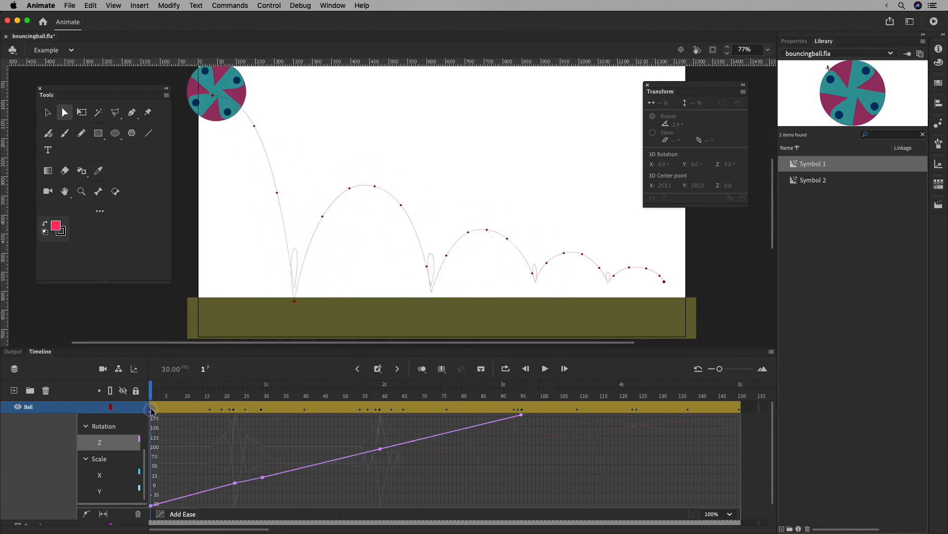
# Compare the Scale X and Scale Y curves while scrubbing the first bounce from frame 16 to frame 29.
pyautogui.click(118, 477)
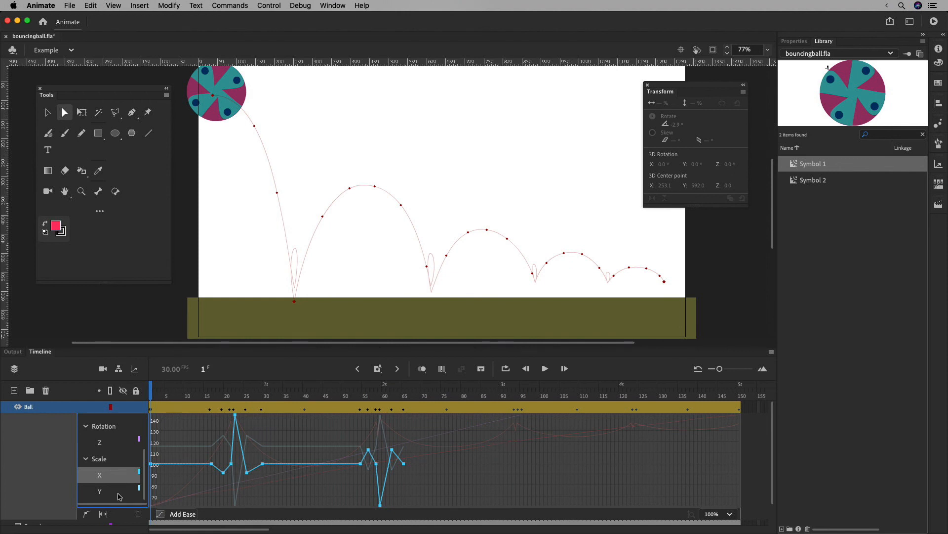
pyautogui.click(119, 493)
pyautogui.click(120, 476)
pyautogui.moveTo(206, 406); pyautogui.dragTo(210, 406)
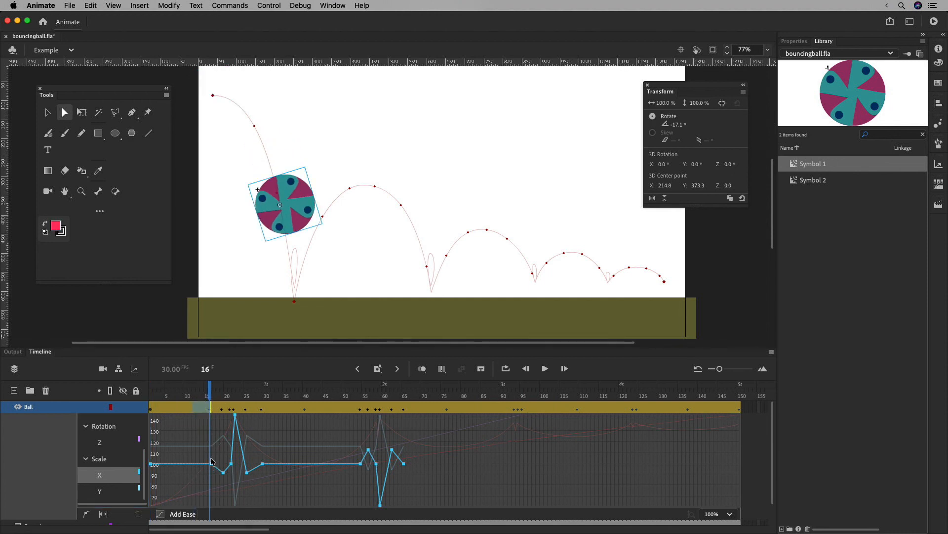
pyautogui.moveTo(210, 395); pyautogui.dragTo(223, 394)
pyautogui.click(223, 394)
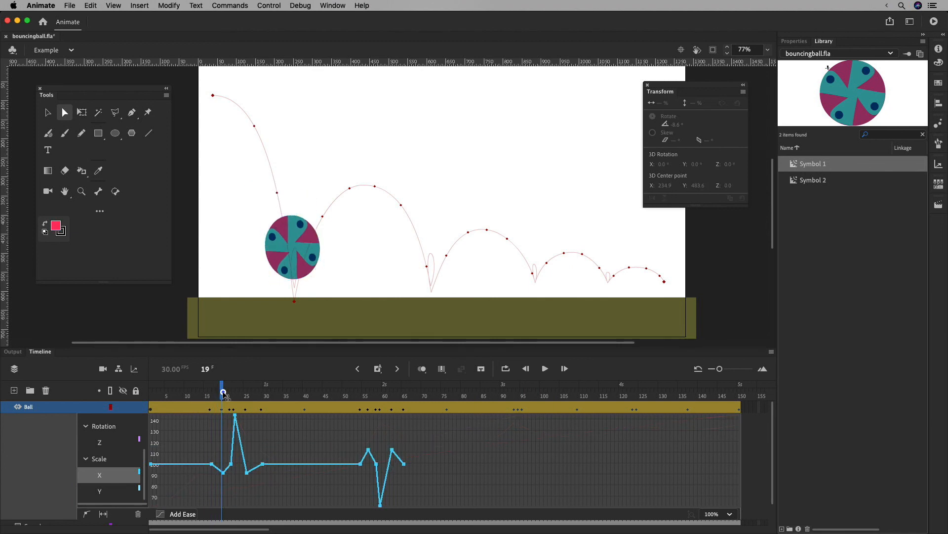
pyautogui.moveTo(223, 393); pyautogui.dragTo(261, 393)
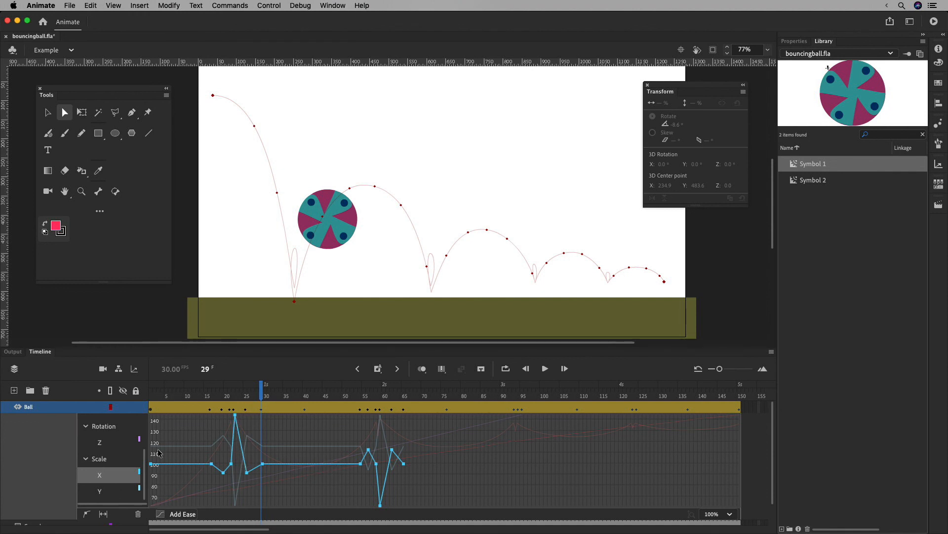
pyautogui.click(116, 491)
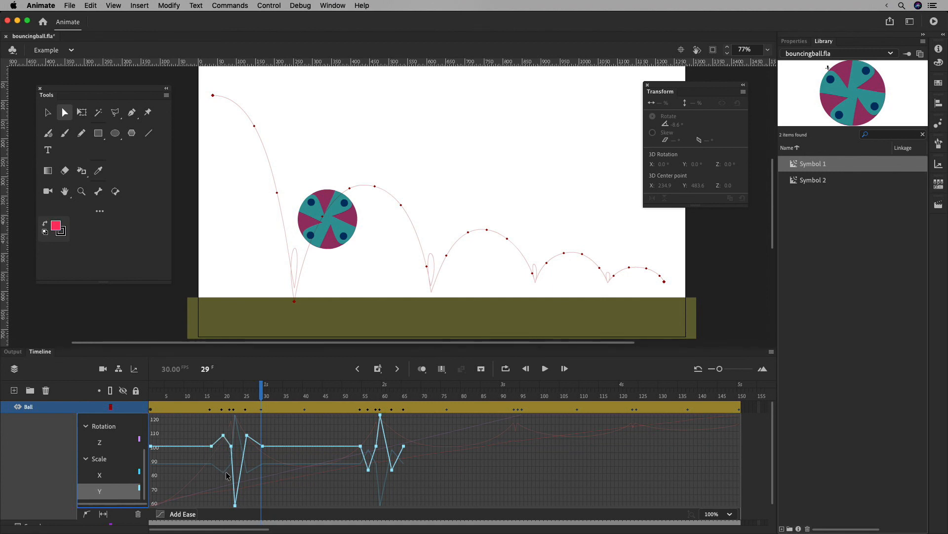
pyautogui.click(126, 475)
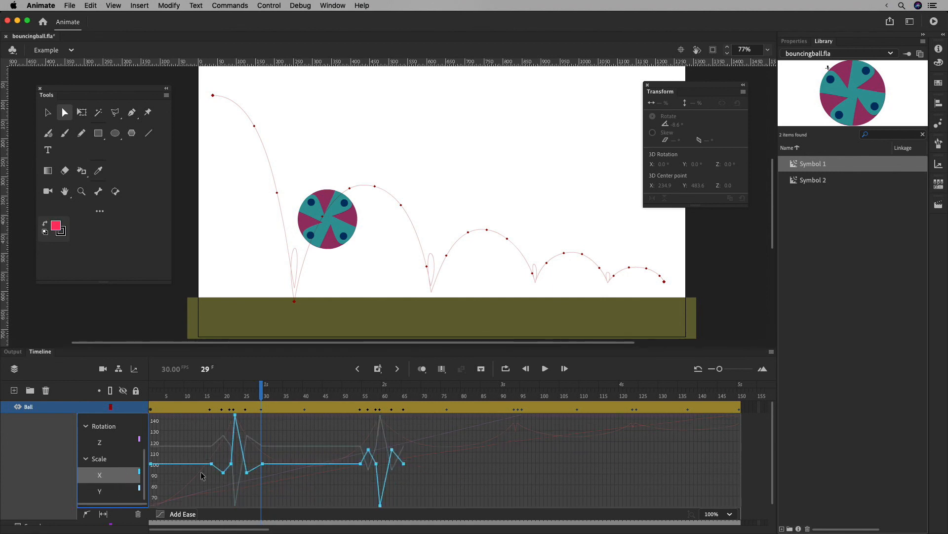
pyautogui.click(120, 491)
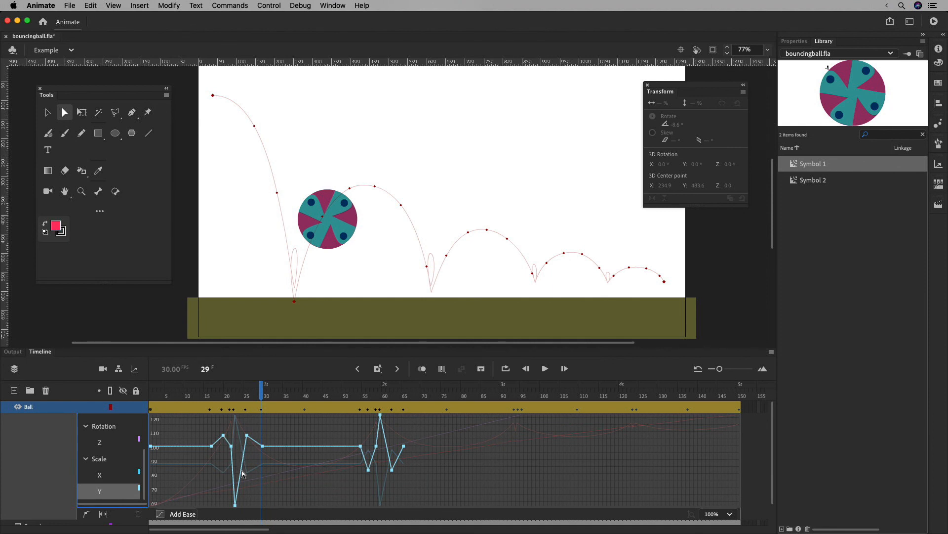
pyautogui.click(263, 447)
pyautogui.click(272, 455)
pyautogui.click(249, 438)
pyautogui.press('super+z')
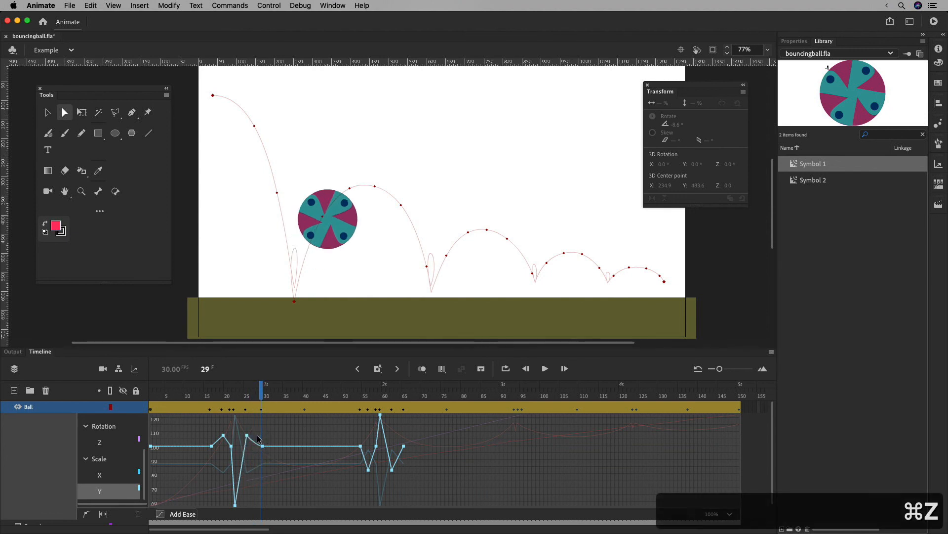
# Smooth the Scale Y curve at the frame 25 point with curve handles and check the squash at frame 22.
pyautogui.click(246, 436)
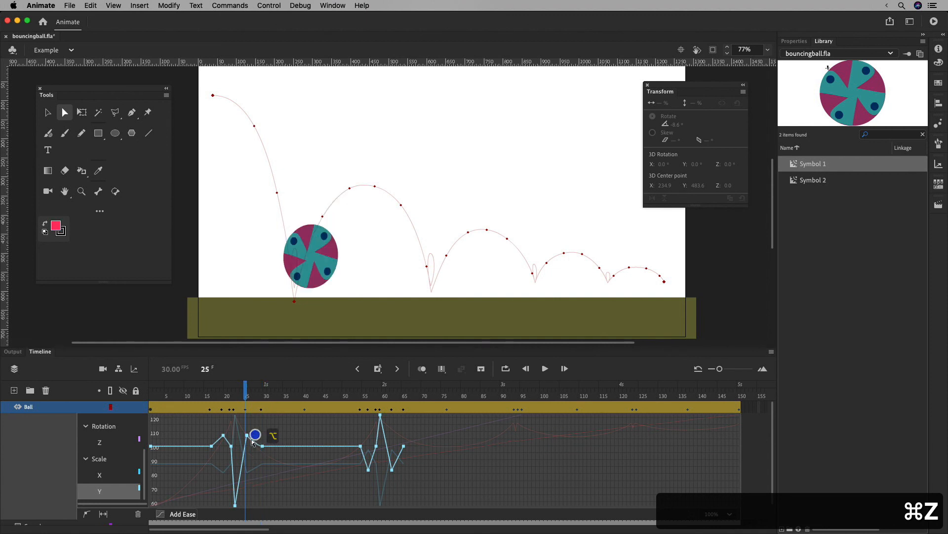
pyautogui.moveTo(241, 439); pyautogui.dragTo(252, 437)
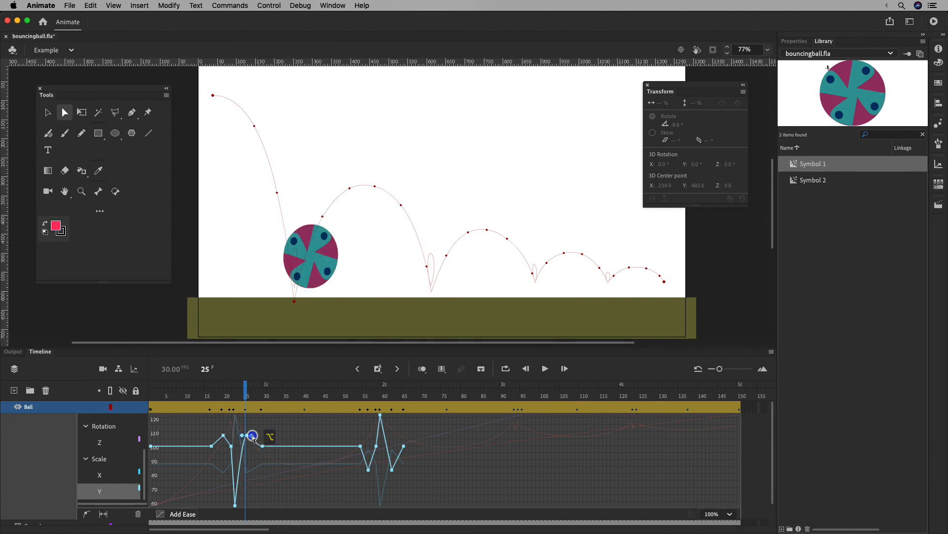
pyautogui.click(235, 503)
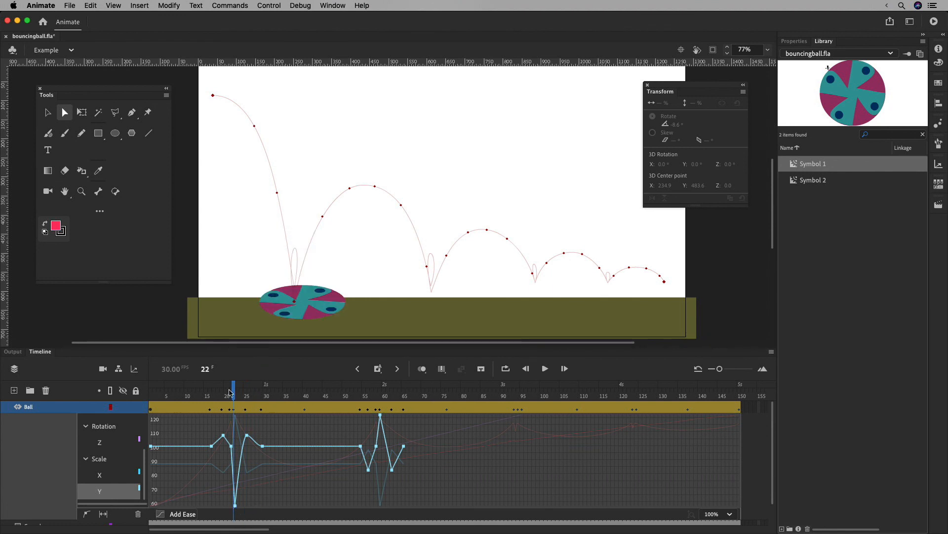
# At frame 59, lower the Scale Y peak to about 118% and raise the Scale X low point to about 70%.
pyautogui.moveTo(229, 392); pyautogui.dragTo(379, 393)
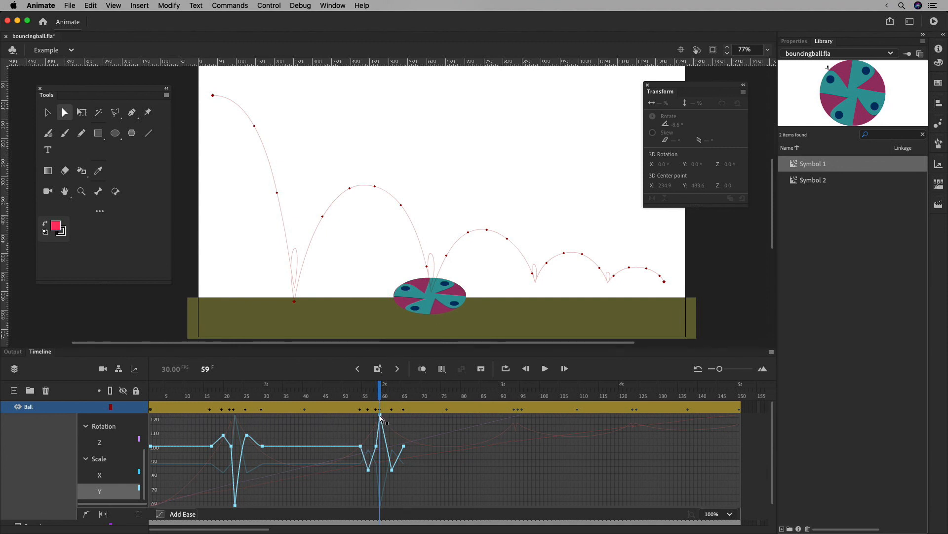
pyautogui.moveTo(381, 418)
pyautogui.mouseDown()
pyautogui.moveTo(381, 430)
pyautogui.moveTo(381, 419)
pyautogui.mouseUp()
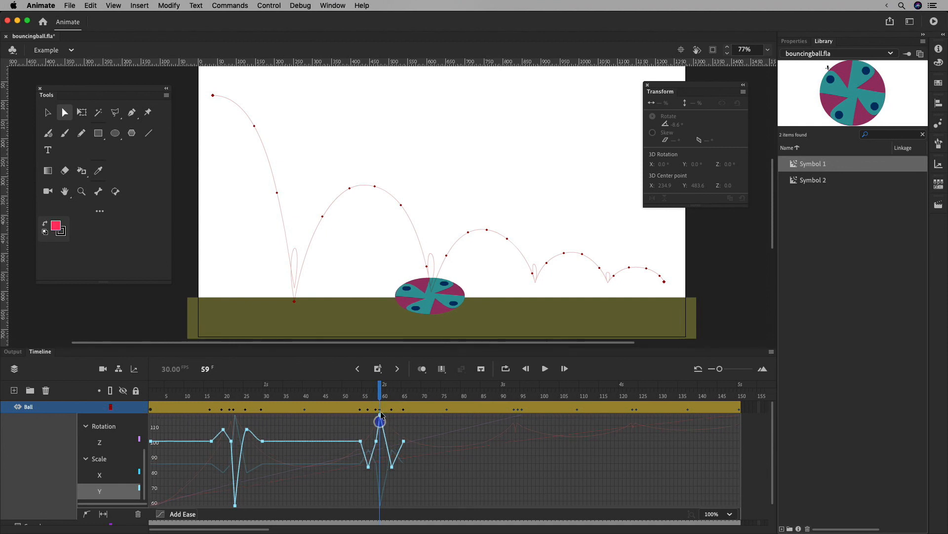
pyautogui.click(383, 500)
pyautogui.click(126, 477)
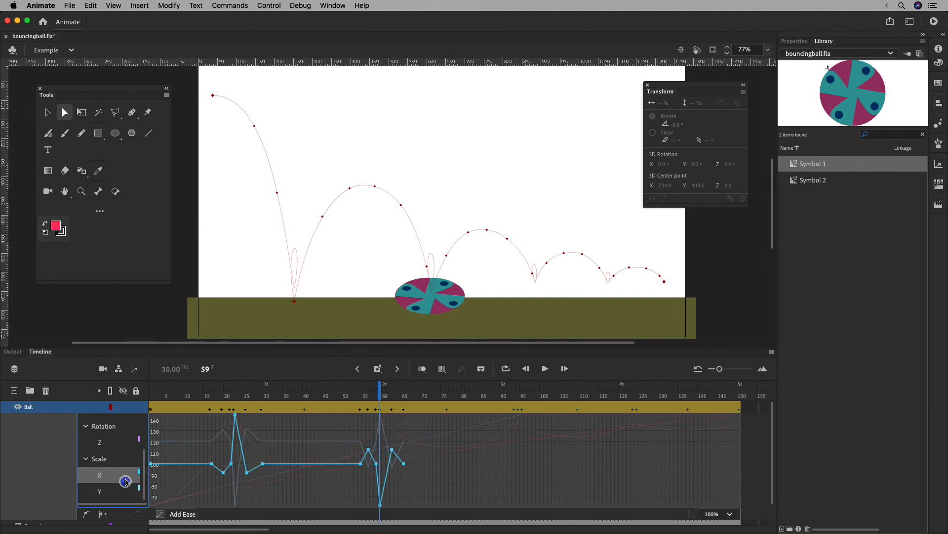
pyautogui.click(380, 499)
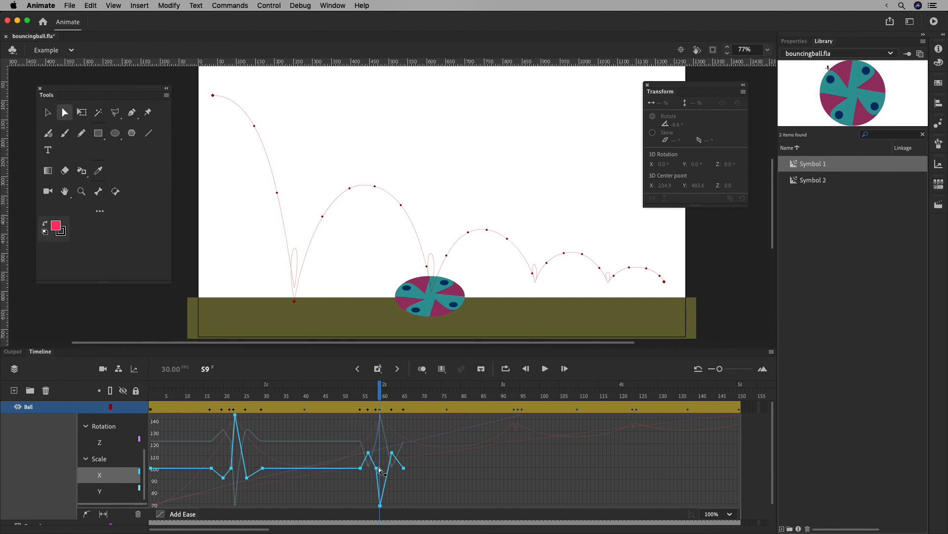
# Rewind to frame 1, play the animation past the second ground contact, stop it and return to frame 1.
pyautogui.moveTo(419, 390); pyautogui.dragTo(150, 391)
pyautogui.click(545, 369)
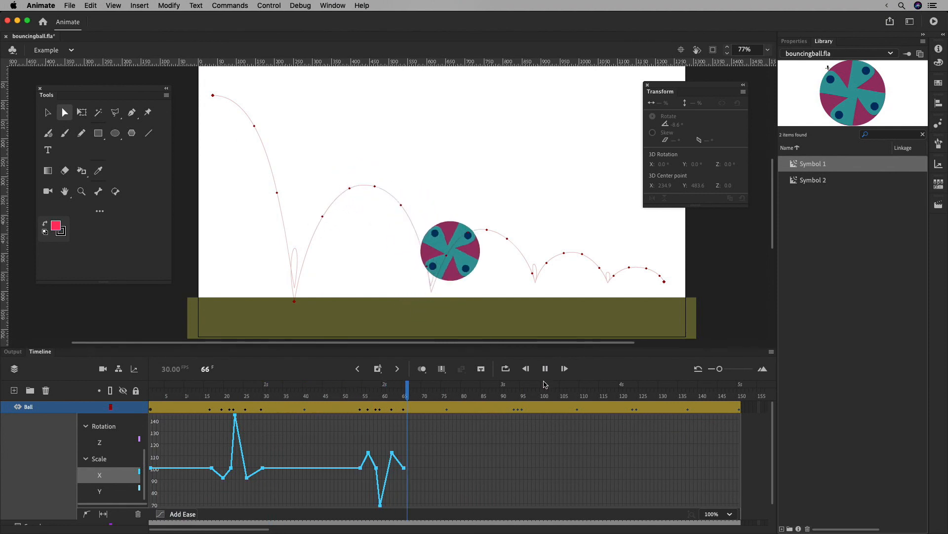
pyautogui.click(546, 368)
pyautogui.moveTo(444, 393); pyautogui.dragTo(151, 395)
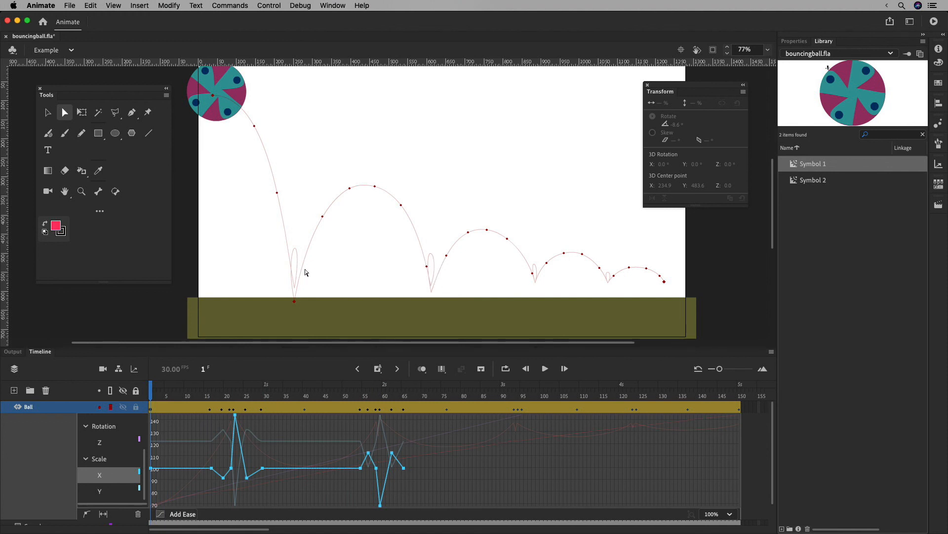
# Move between frames 21 and 22 to examine the ball's squash at the first ground contact, with the property graph hidden and shown again.
pyautogui.moveTo(239, 399); pyautogui.dragTo(230, 399)
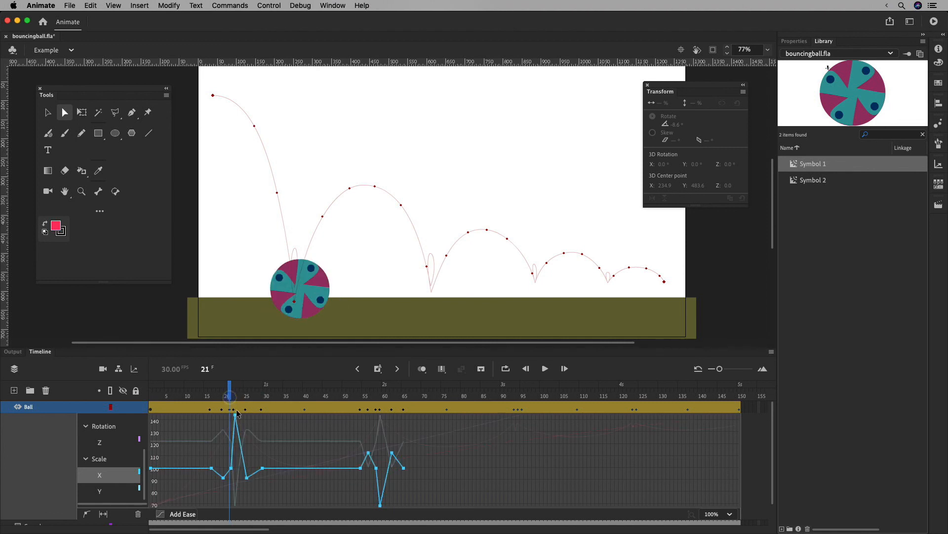
pyautogui.press('.')
pyautogui.press(',')
pyautogui.moveTo(234, 406); pyautogui.dragTo(232, 405)
pyautogui.click(233, 407)
pyautogui.doubleClick(233, 406)
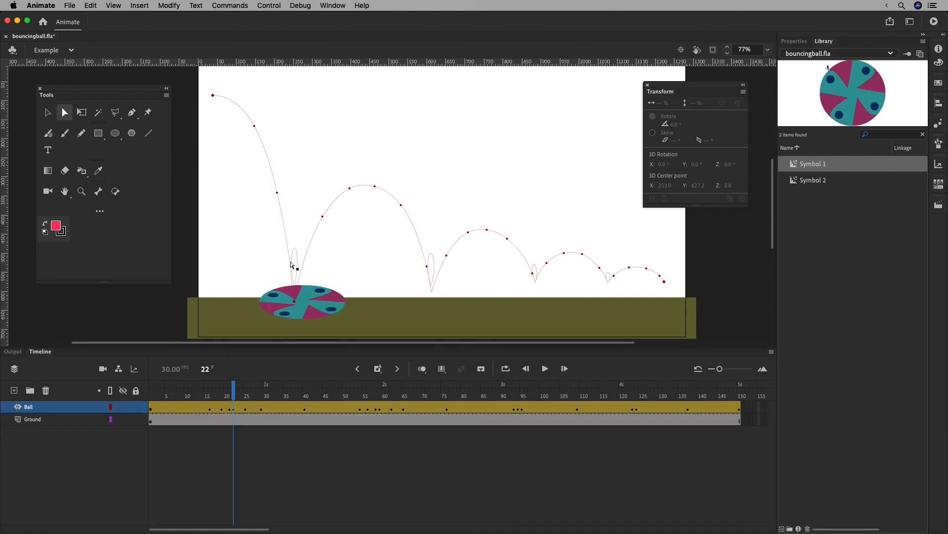
pyautogui.click(230, 407)
pyautogui.click(234, 407)
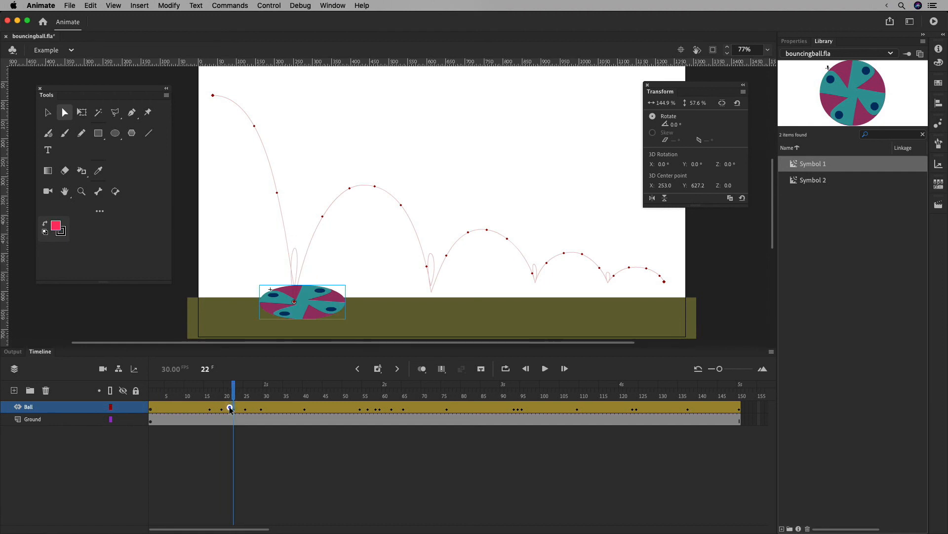
pyautogui.doubleClick(234, 409)
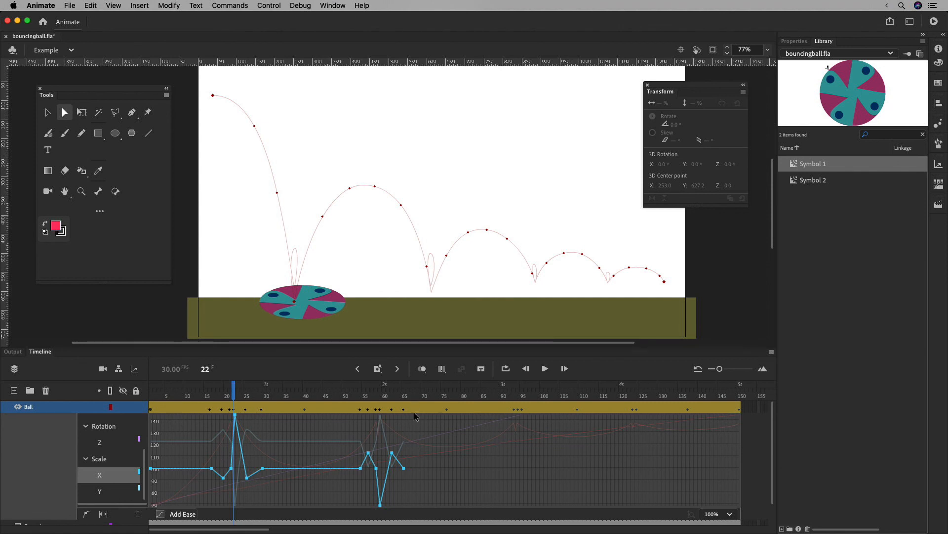
# Scrub the third bounce between frames 95 and 100 and select the keyframe at frame 95.
pyautogui.moveTo(514, 398); pyautogui.dragTo(525, 397)
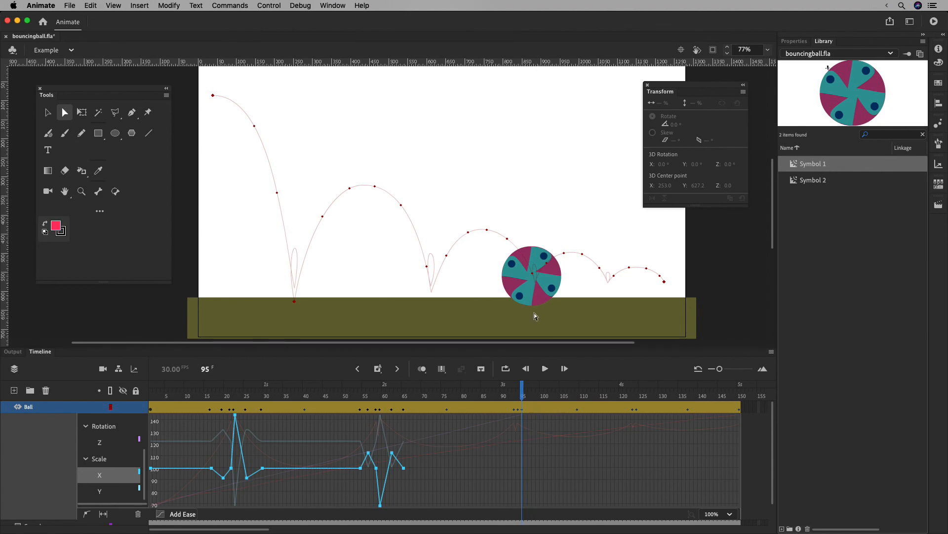
pyautogui.moveTo(523, 394); pyautogui.dragTo(543, 391)
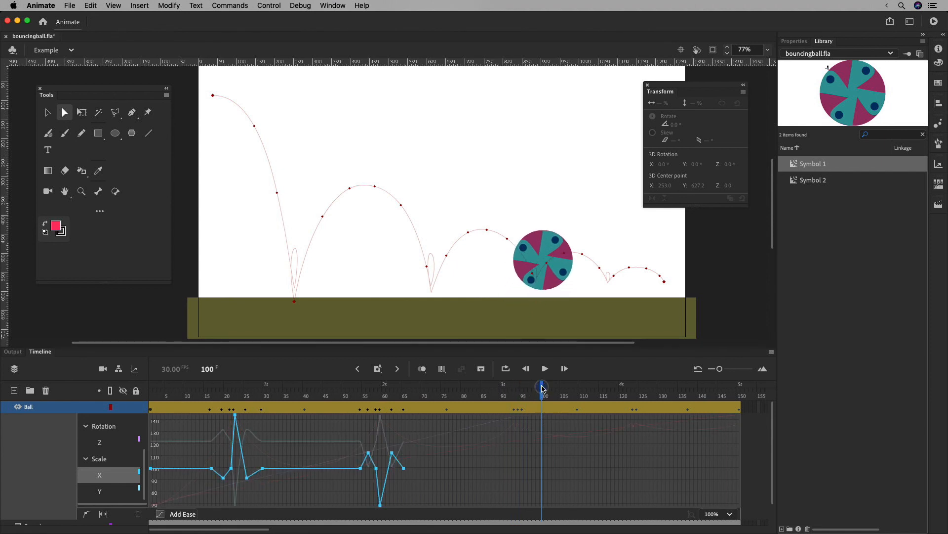
pyautogui.click(523, 409)
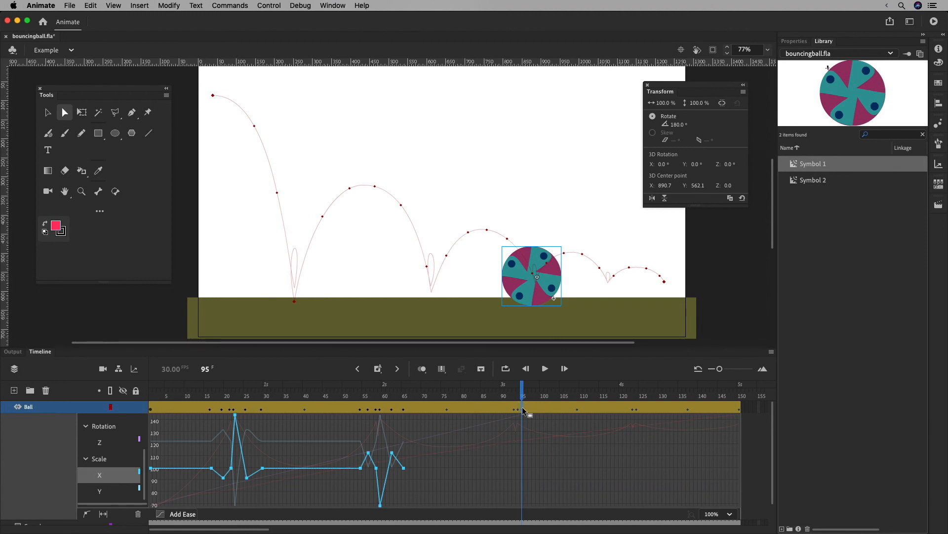
# Play the animation from frame 95 to the end at frame 150 and replay it from frame 1.
pyautogui.click(545, 369)
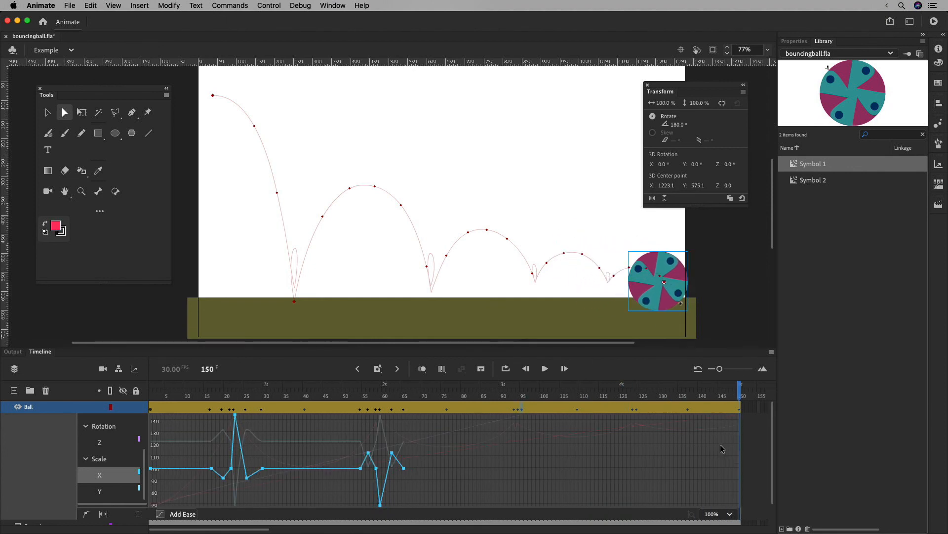
pyautogui.moveTo(710, 392); pyautogui.dragTo(120, 415)
pyautogui.click(545, 368)
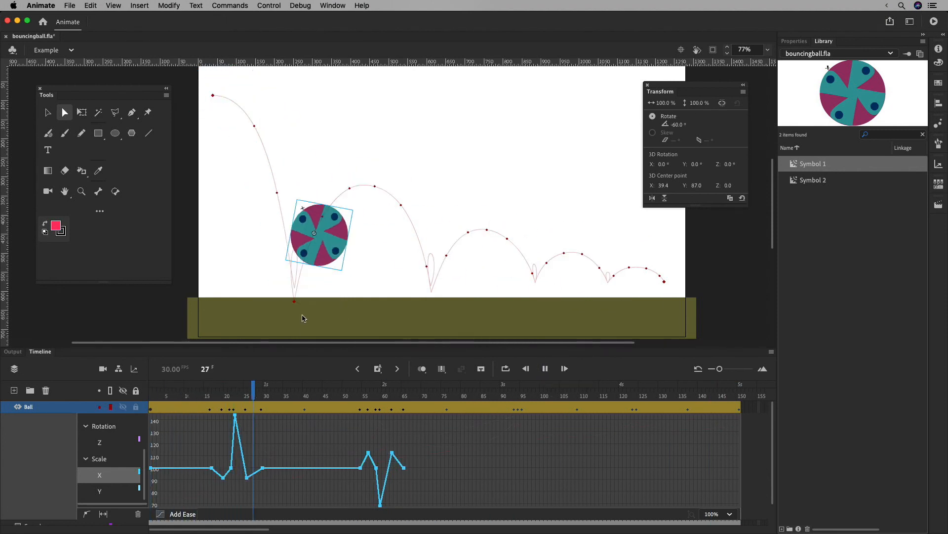
pyautogui.press('Return')
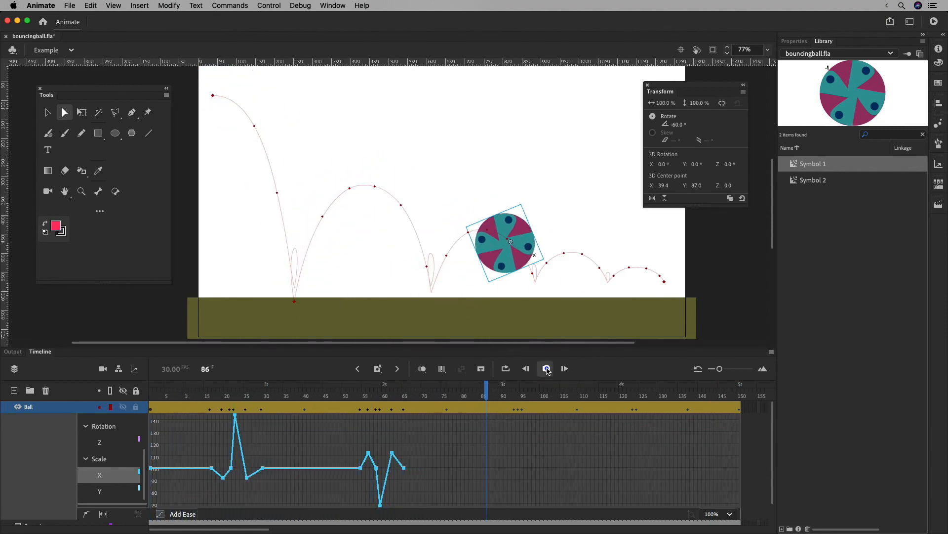